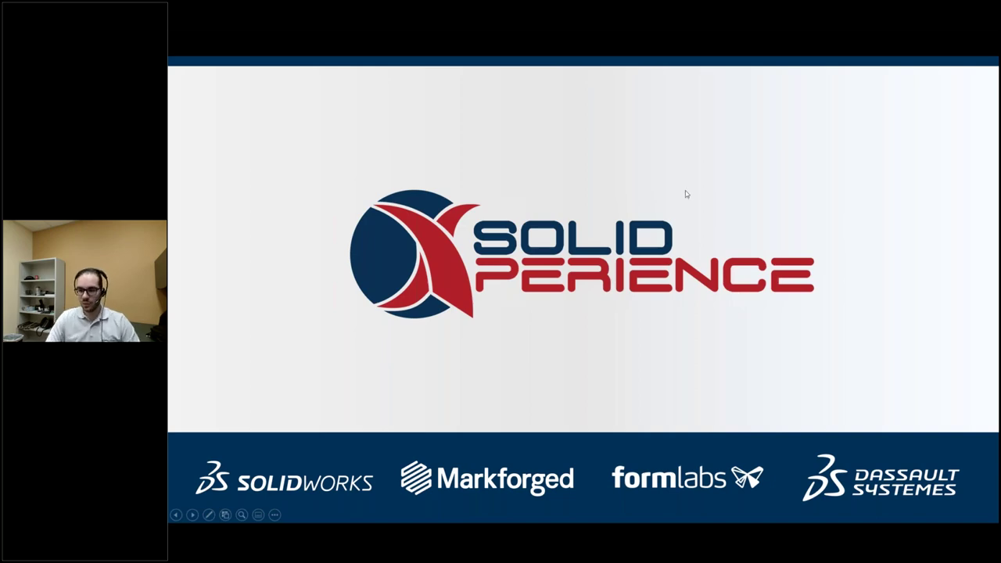
- Advance past the La Vision logo and presenter slides to 'Avantages d'utiliser l'application'
click(720, 155)
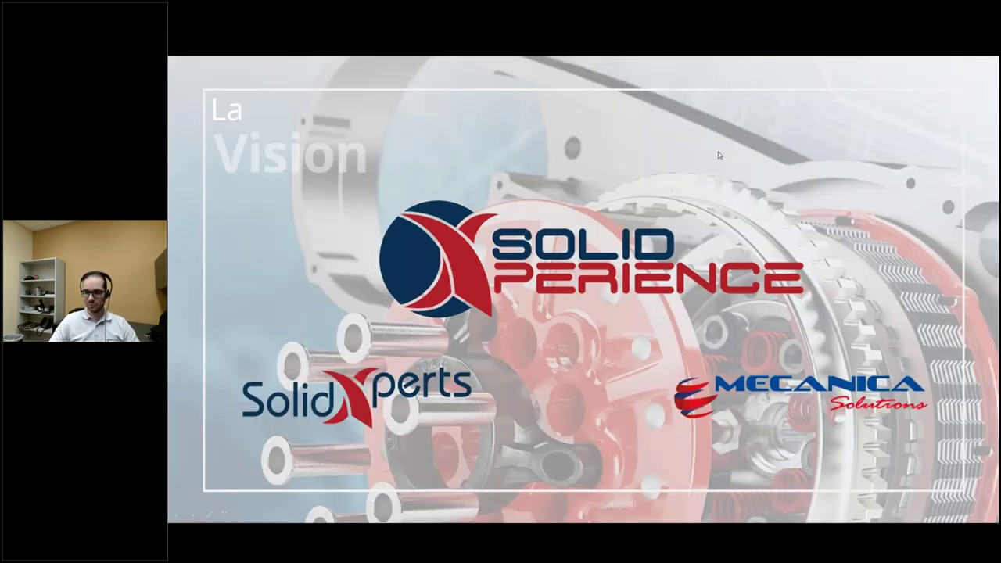
click(719, 155)
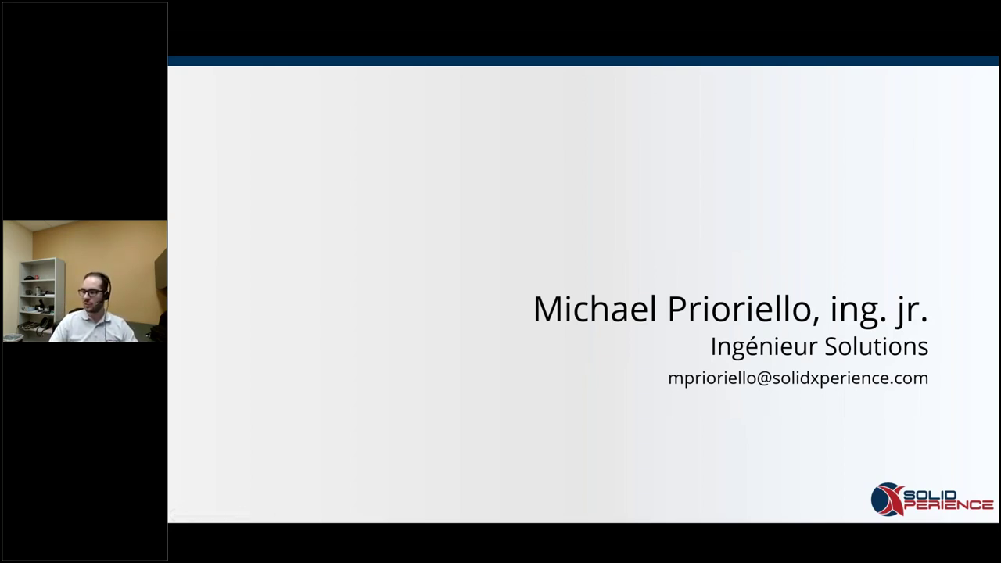
click(765, 175)
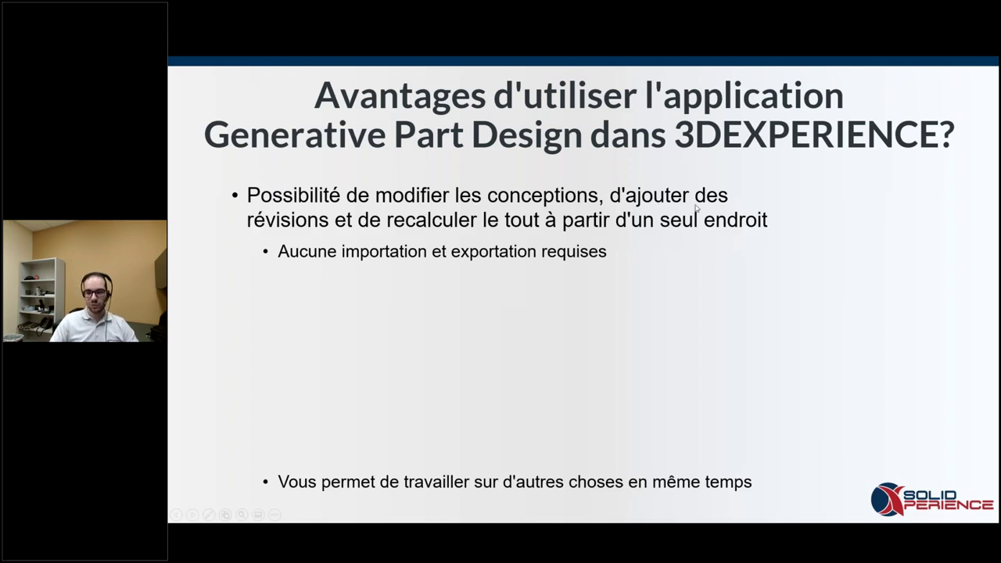
- Reveal the weight-reduction and local/server computation bullets, then advance to the bracket comparison slide
click(660, 200)
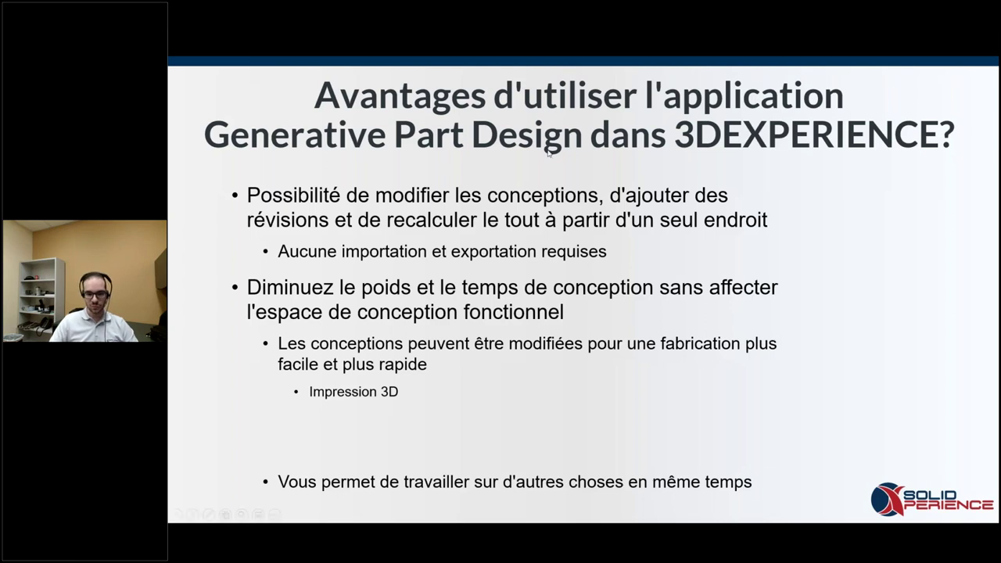
click(610, 137)
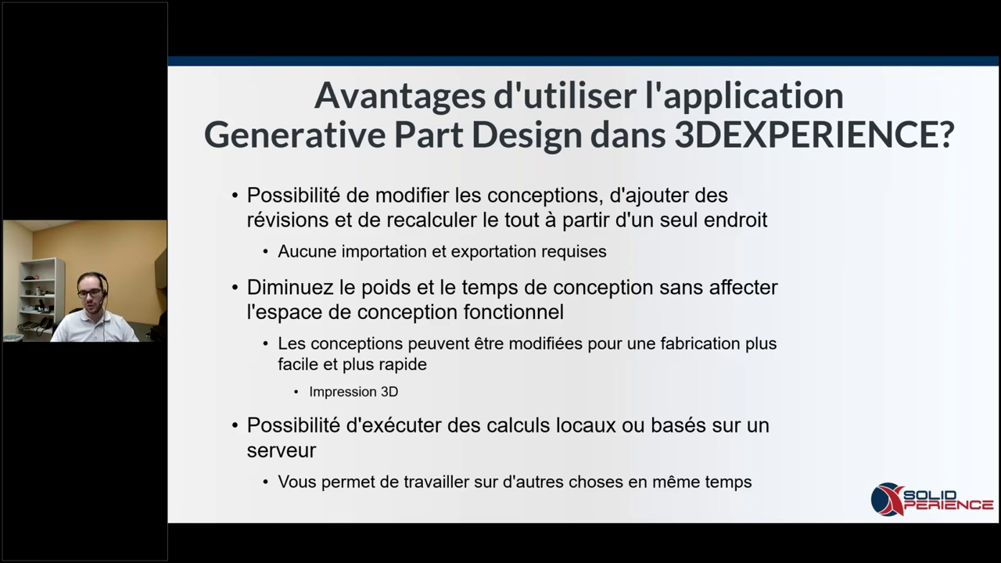
click(426, 211)
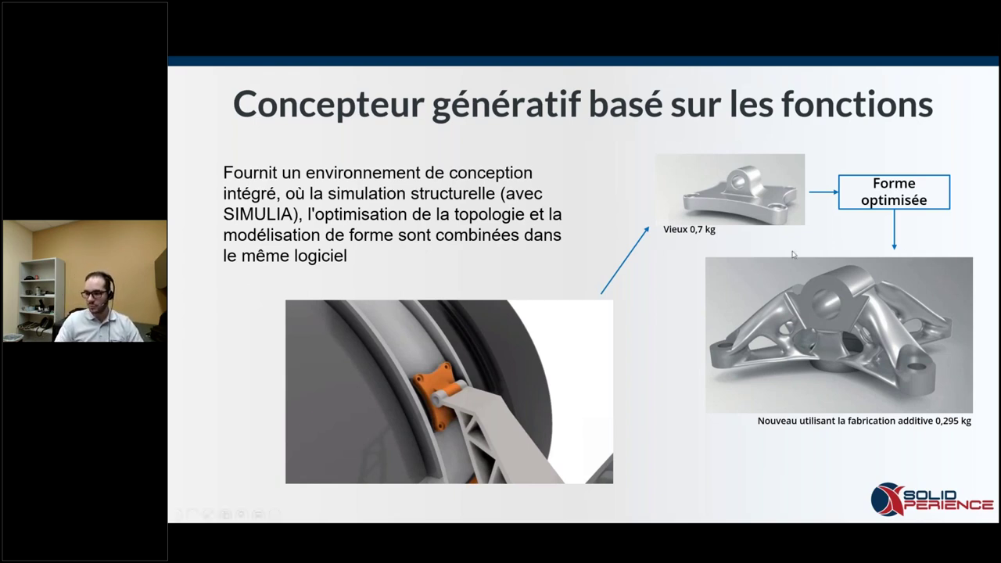
- Advance through the 'Étapes' list to '1. Créer des espaces de conception'
click(737, 186)
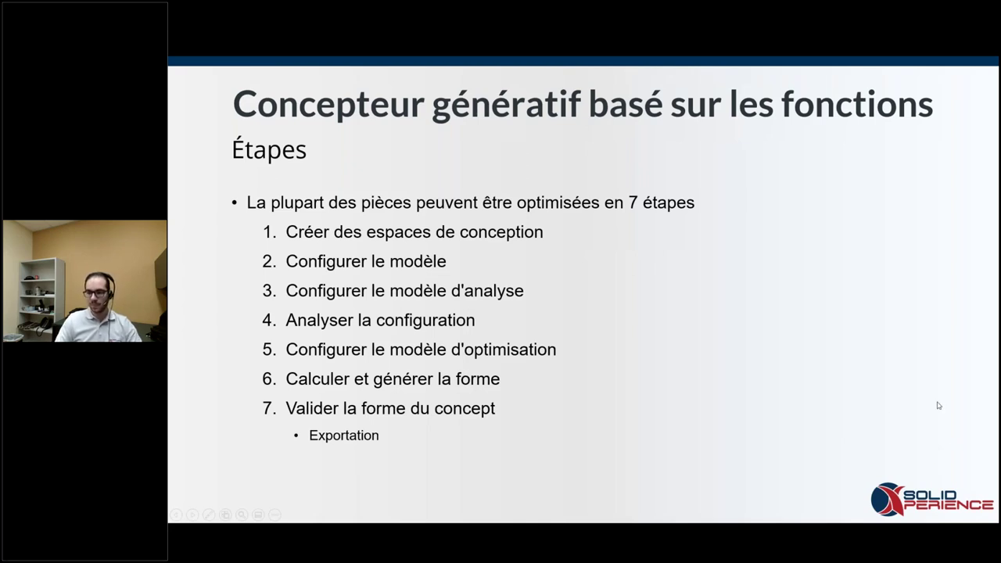
key(Right)
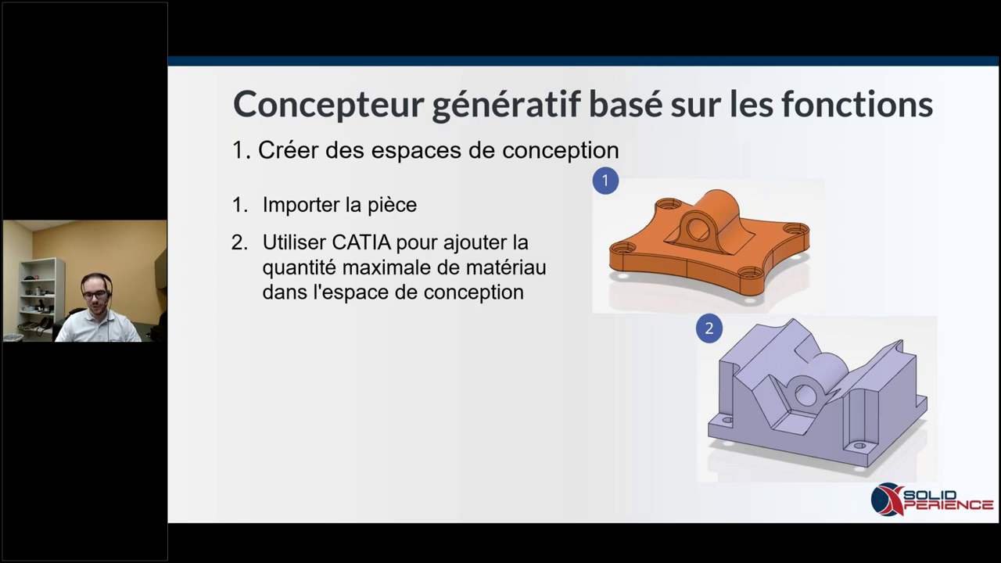
- Advance to the '2. Configurer le modèle' slide on materials and frozen regions
key(Right)
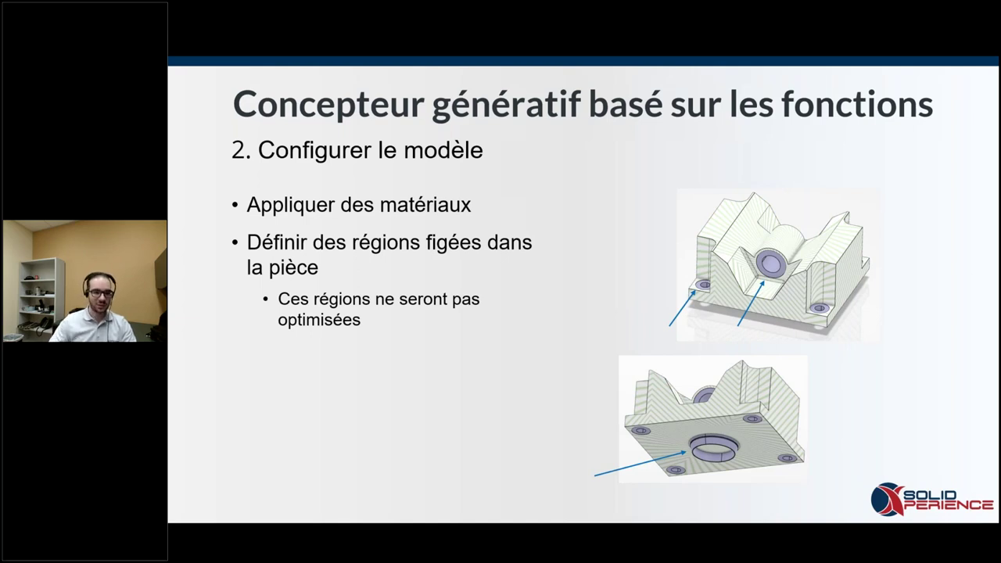
- Advance past '3. Configurer le modèle d'analyse' to '4. Analyser la configuration'
click(721, 250)
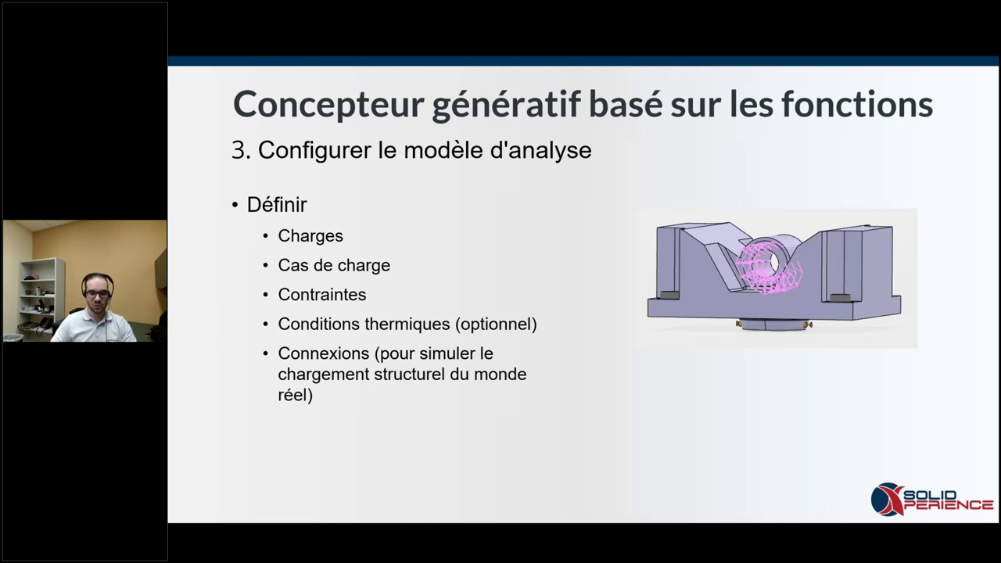
click(582, 224)
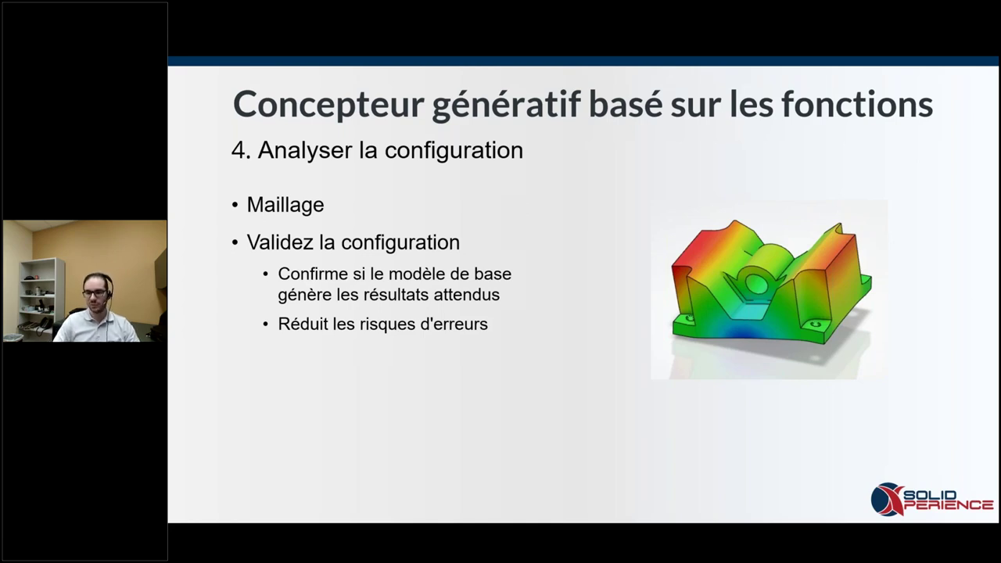
- Advance to the '5. Configurer le modèle d'optimisation' slide on thickness and symmetry
key(Right)
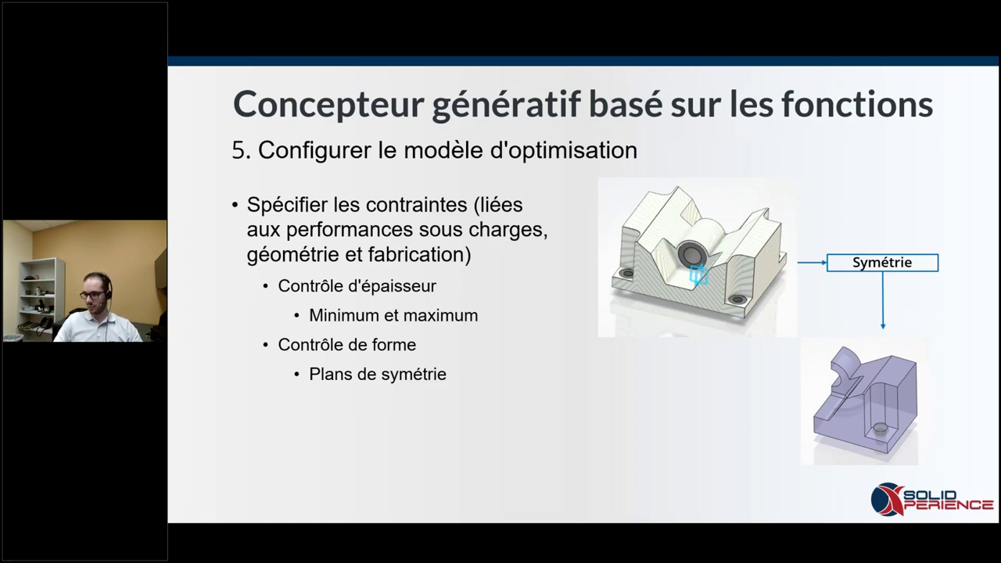
- Advance to the '6. Calculer et générer la forme' slide with the convergence chart
key(Right)
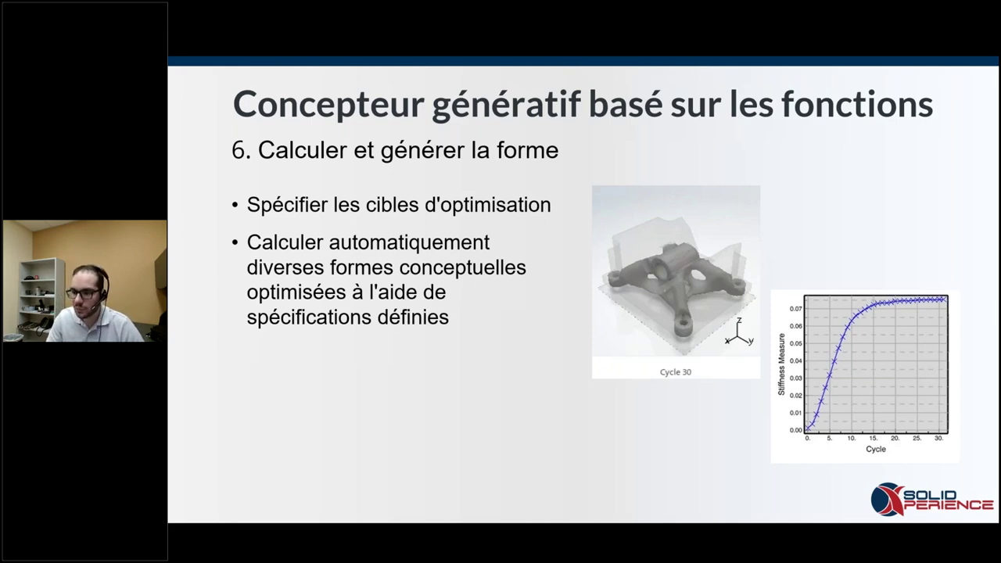
- Advance to the '7. Valider la forme du concept' slide on re-analysis and 3D-print export
key(Right)
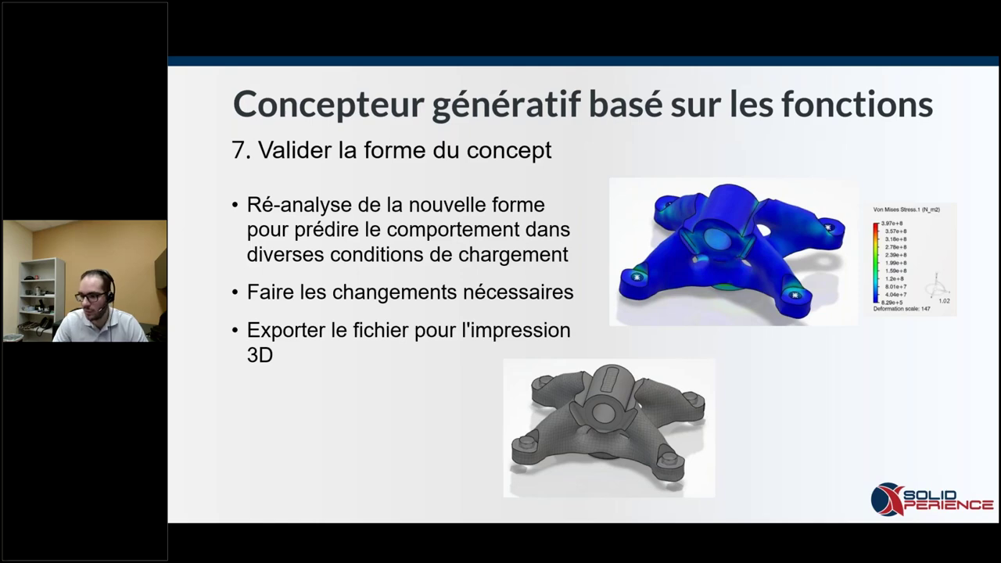
- Advance to the Exemple slide before switching to the Webinar-Joiner A.1 model
click(656, 178)
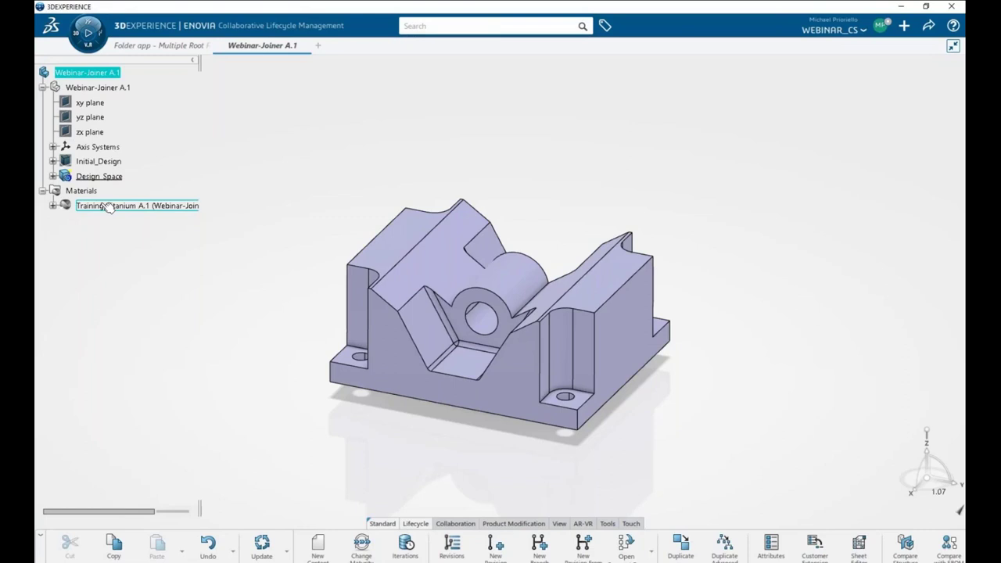
click(108, 205)
click(53, 204)
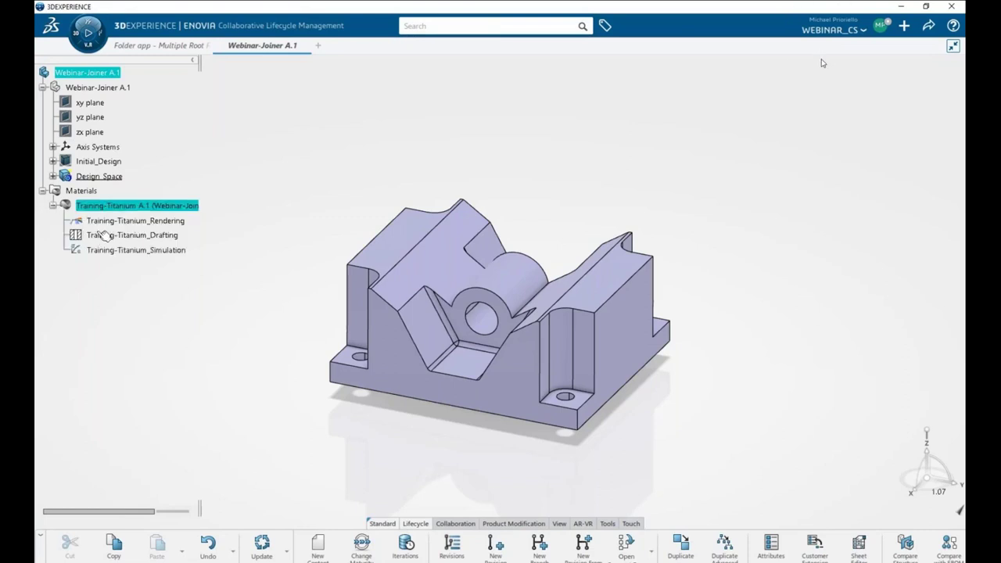
click(172, 234)
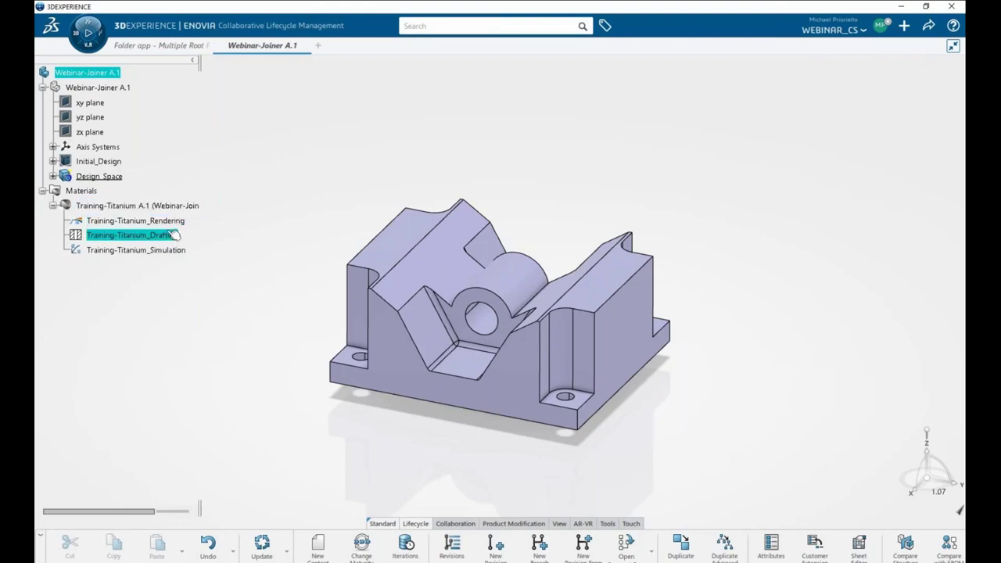
click(174, 222)
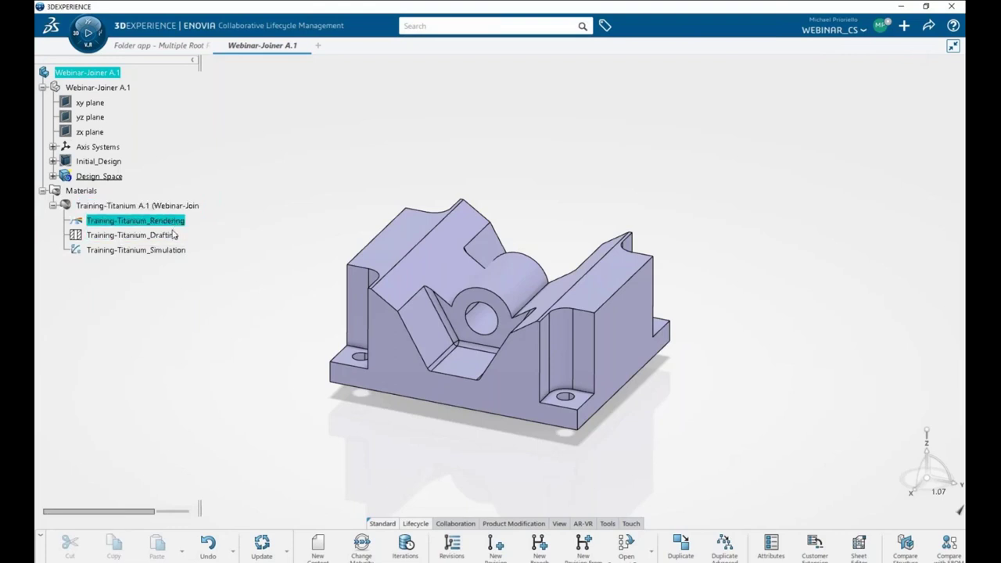
click(53, 206)
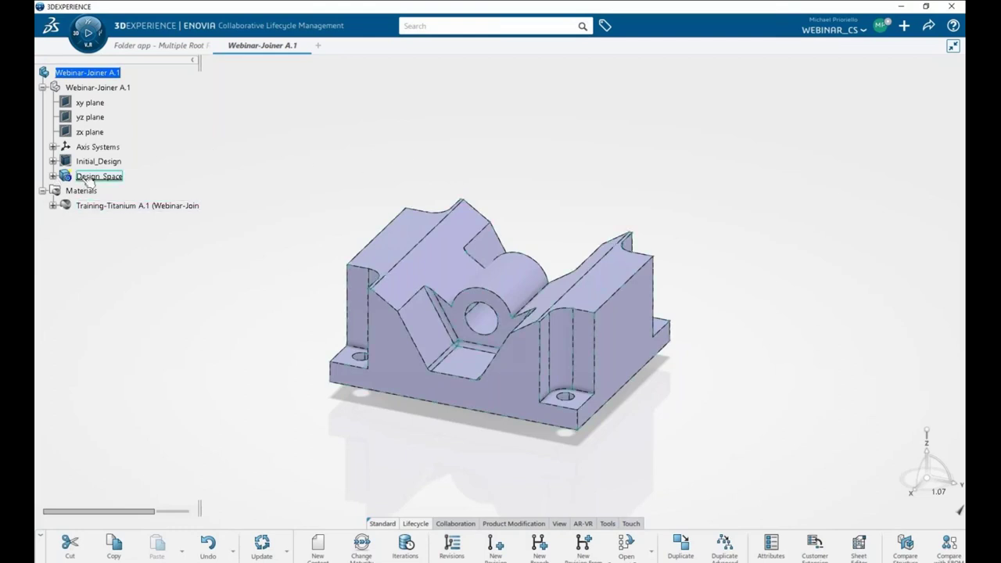
click(52, 176)
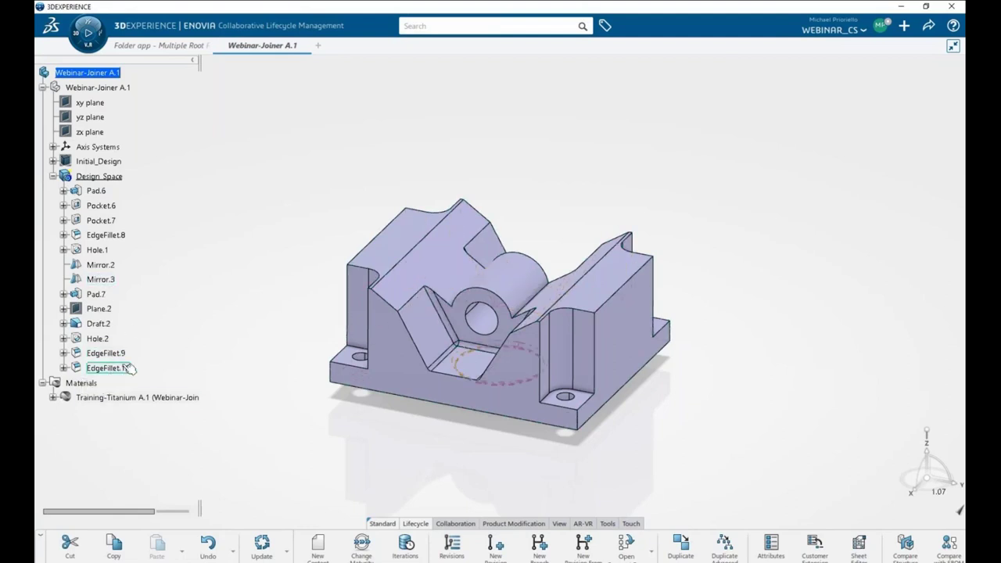
click(52, 176)
click(100, 178)
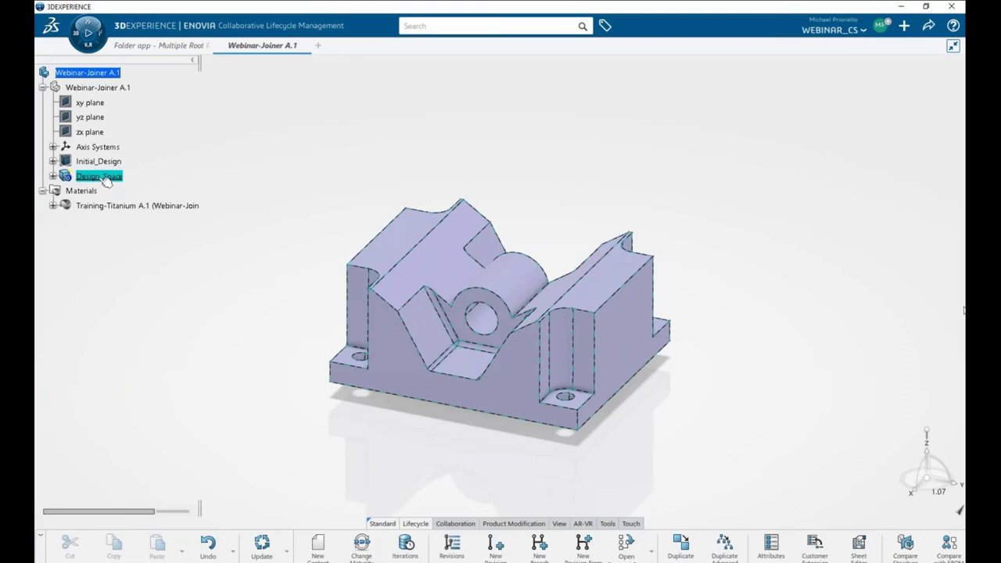
right_click(100, 179)
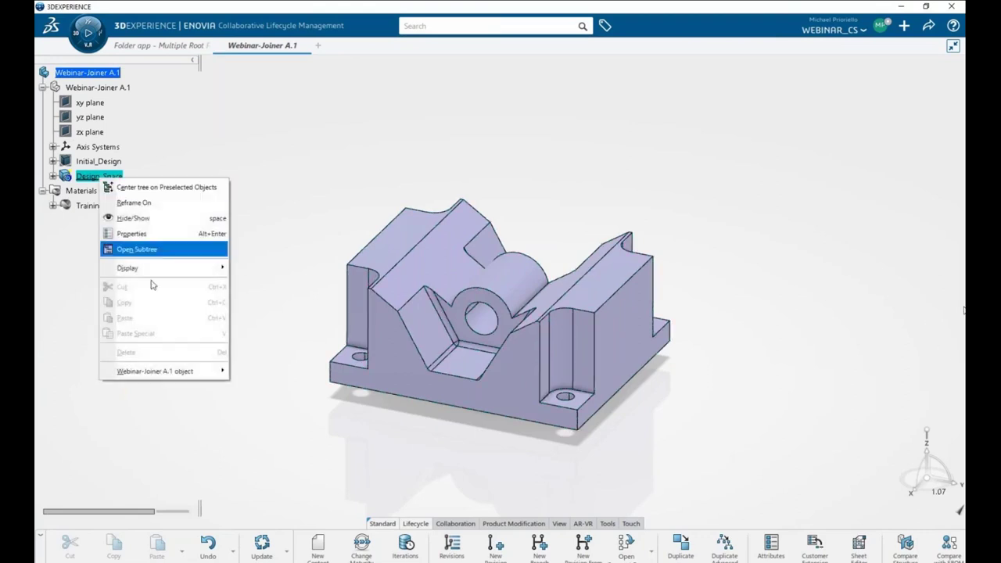
click(124, 183)
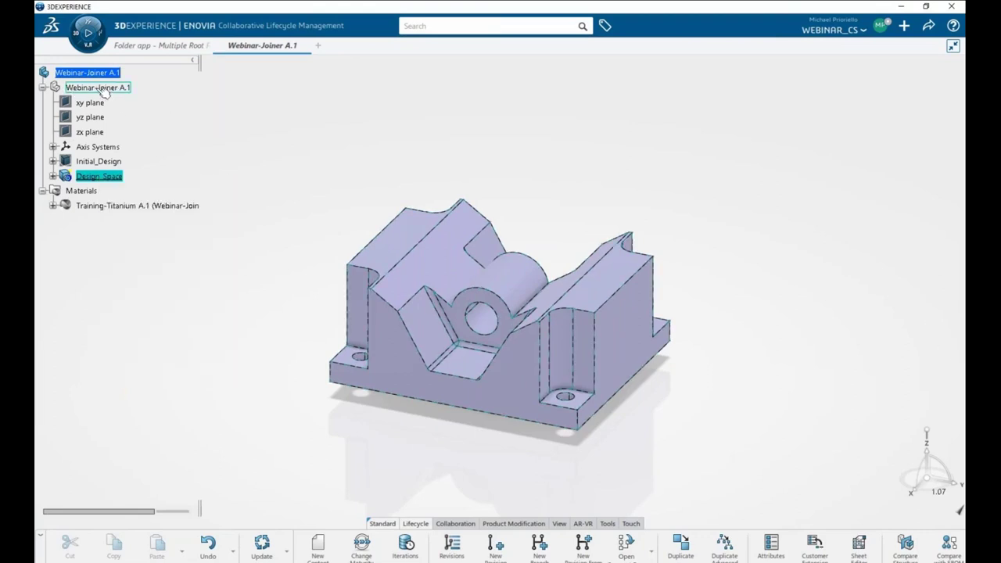
- Copy the Design_Space body and paste it under Webinar-Joiner A.1 as a linked result
double_click(99, 88)
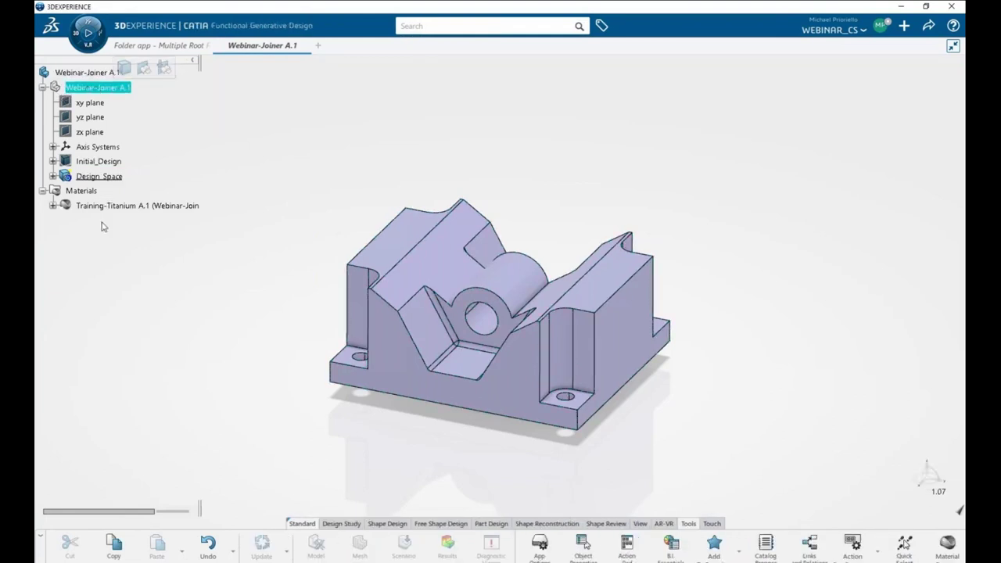
right_click(101, 178)
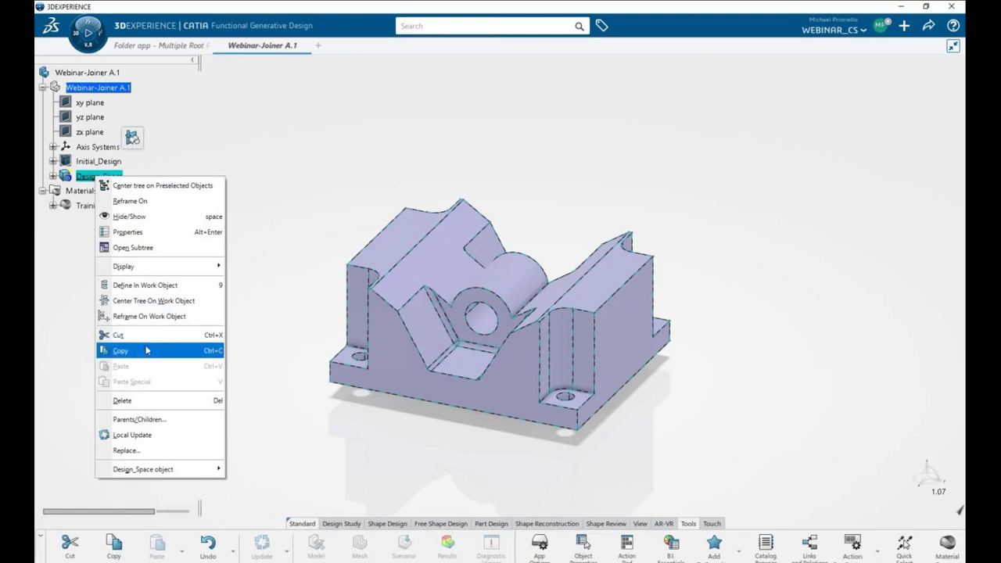
click(149, 351)
right_click(85, 89)
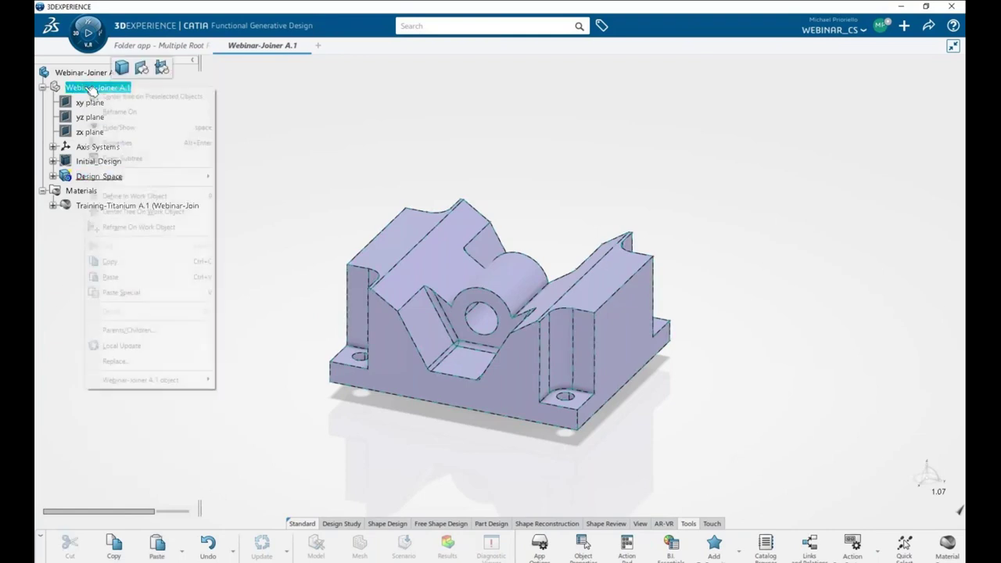
click(168, 295)
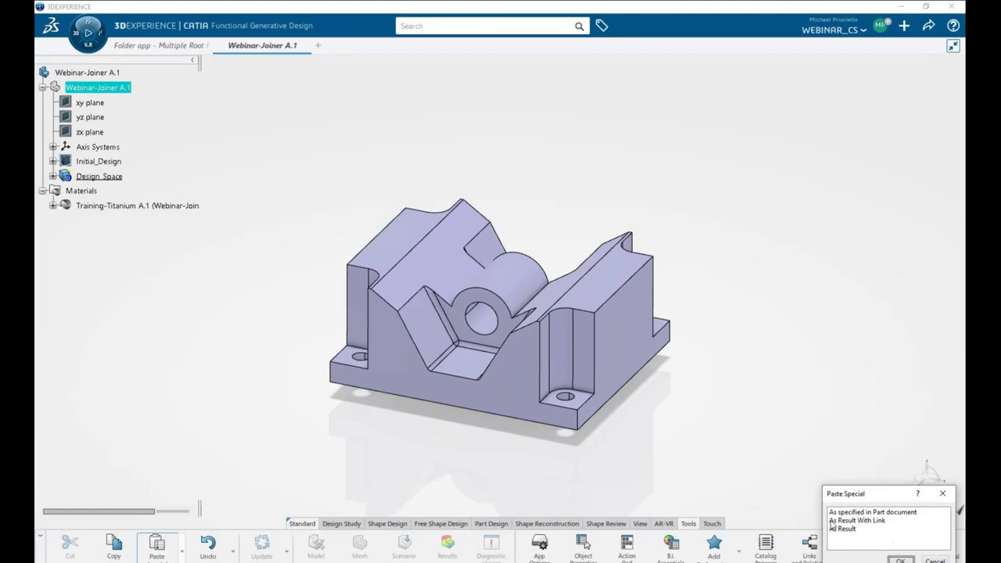
click(872, 521)
click(899, 560)
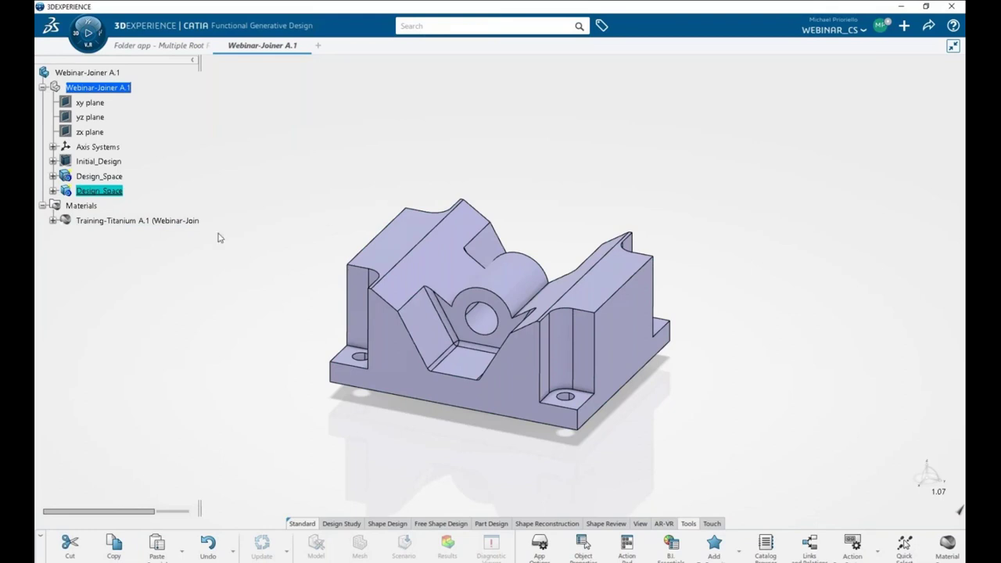
- Rename the second Design_Space body to Partitions through its Properties
right_click(92, 190)
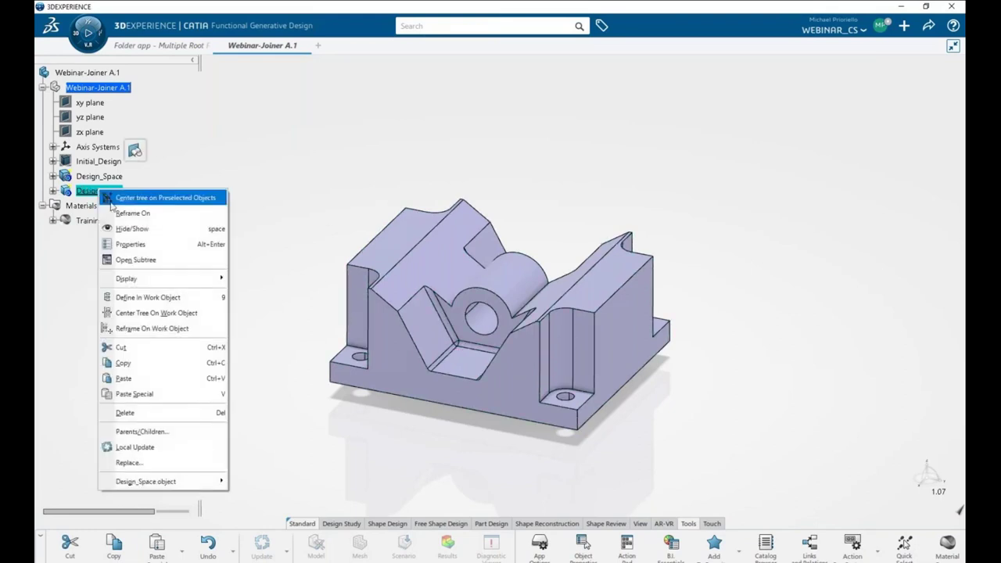
click(133, 248)
click(759, 287)
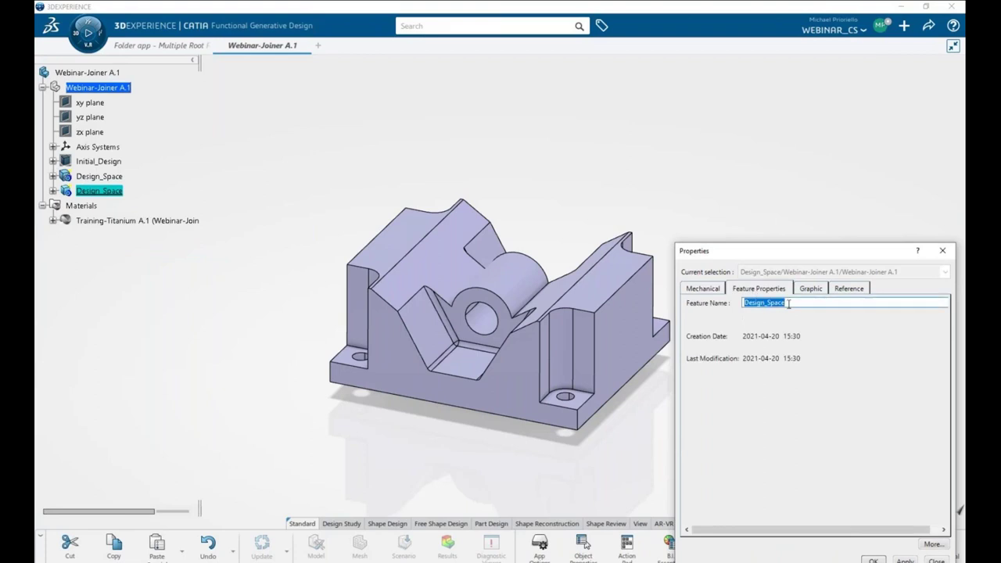
click(781, 302)
double_click(781, 302)
text(Partitions)
click(873, 560)
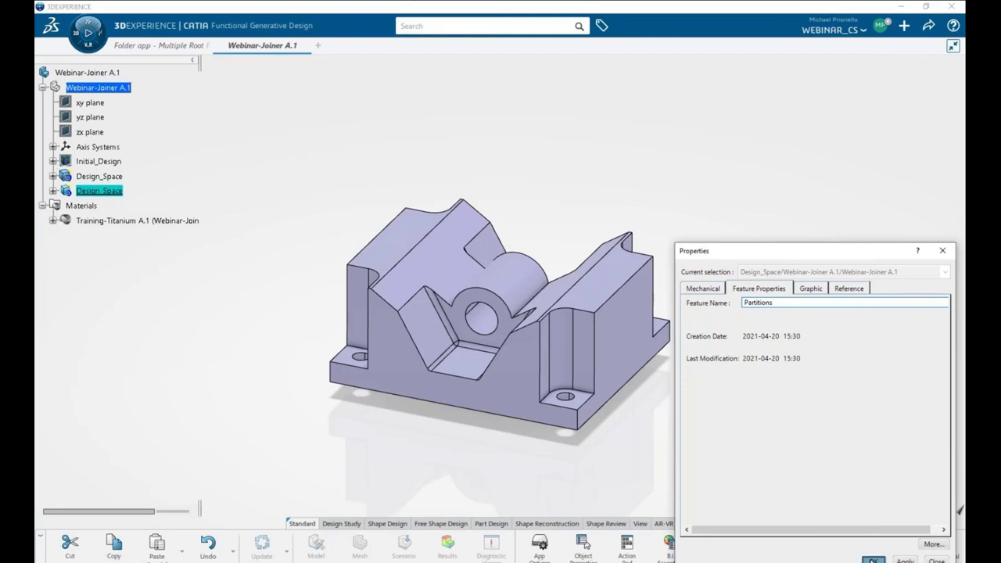
- Hide the original Design_Space body and bring up the Function Driven Generative Designer apps
click(99, 176)
right_click(99, 179)
click(125, 216)
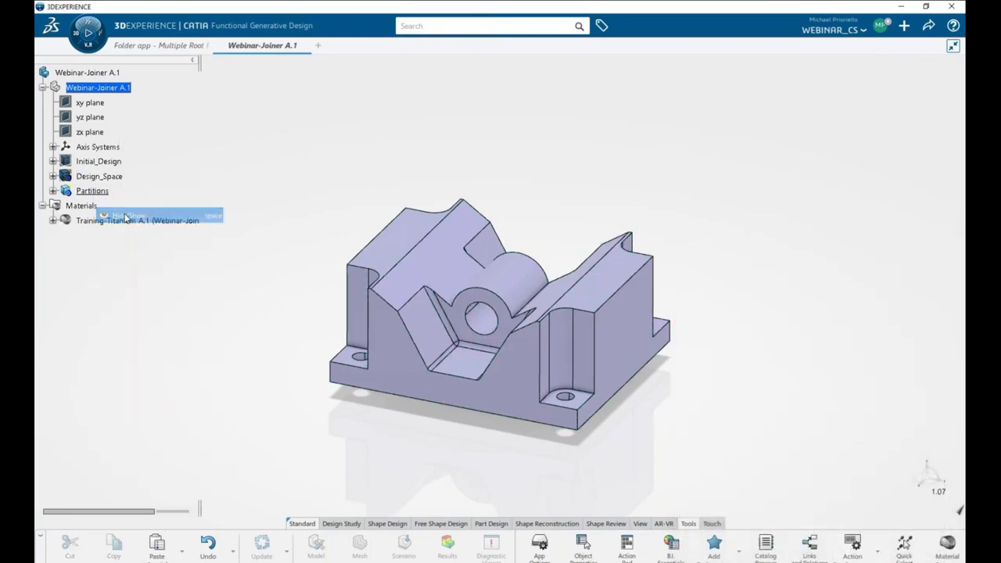
click(53, 190)
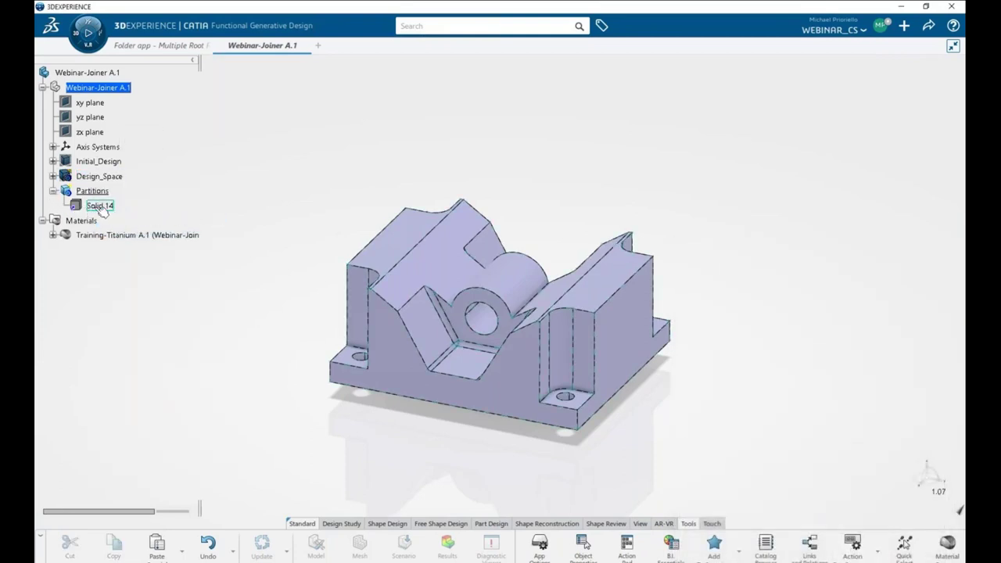
click(99, 205)
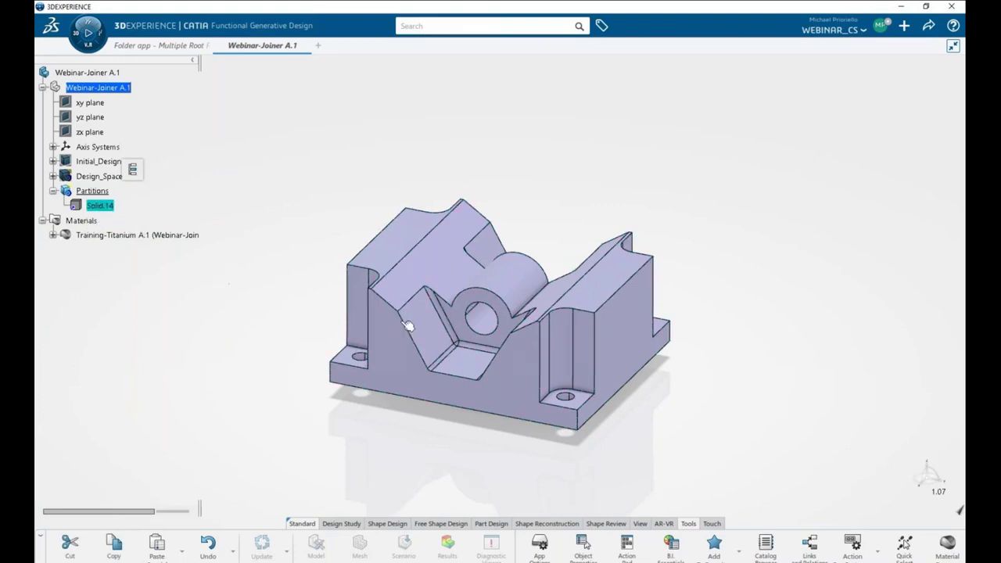
middle_drag(462, 376, 488, 335)
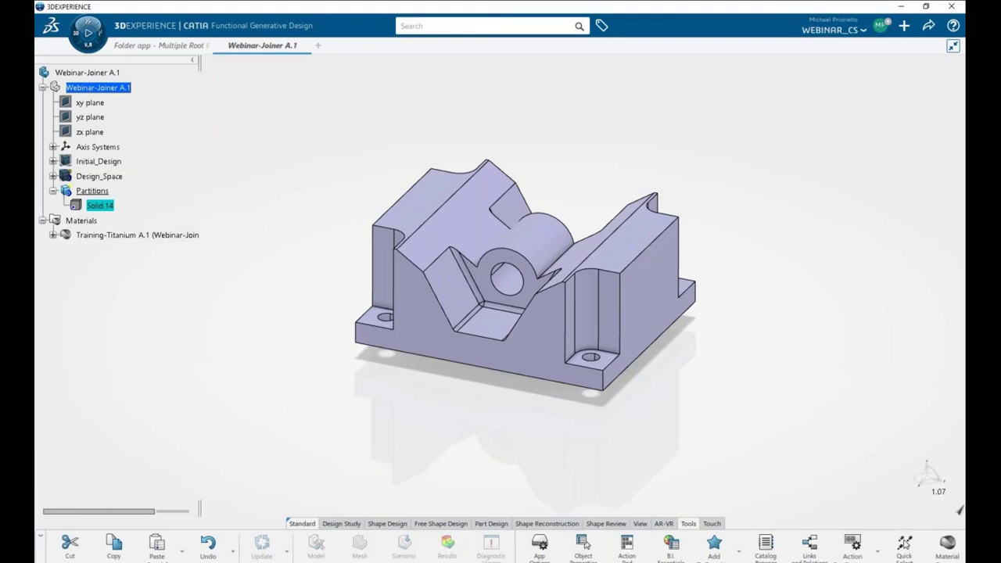
click(209, 210)
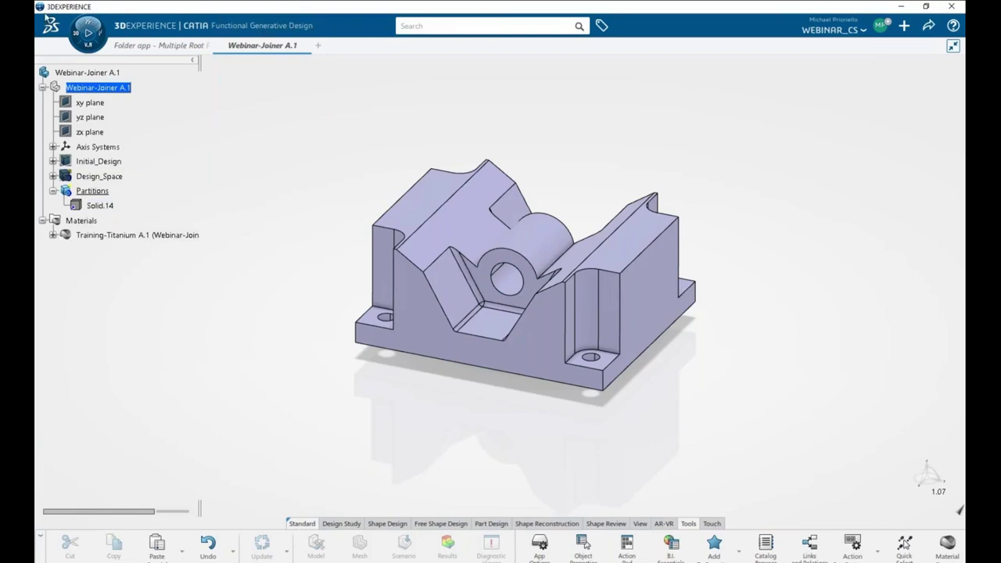
click(87, 33)
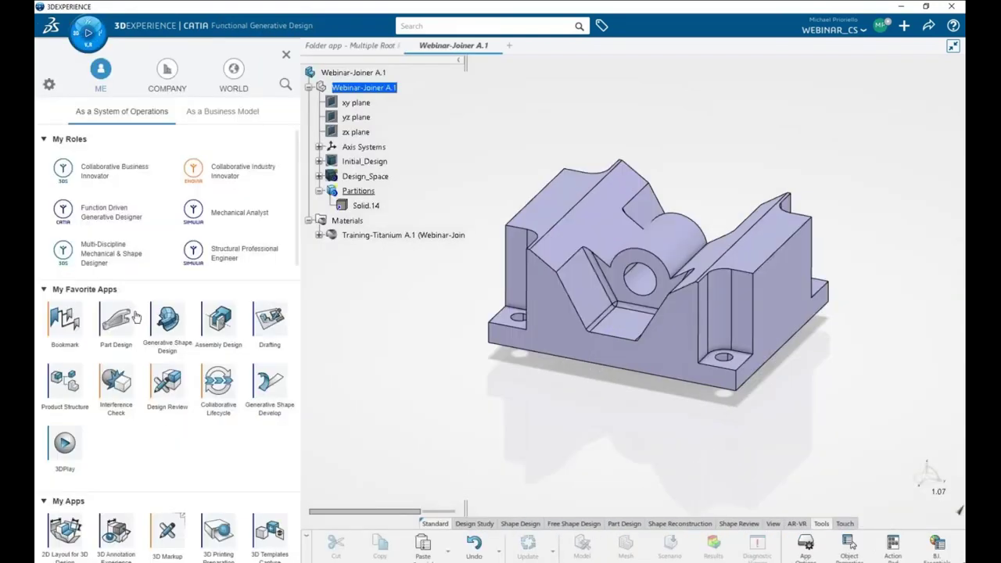
click(64, 211)
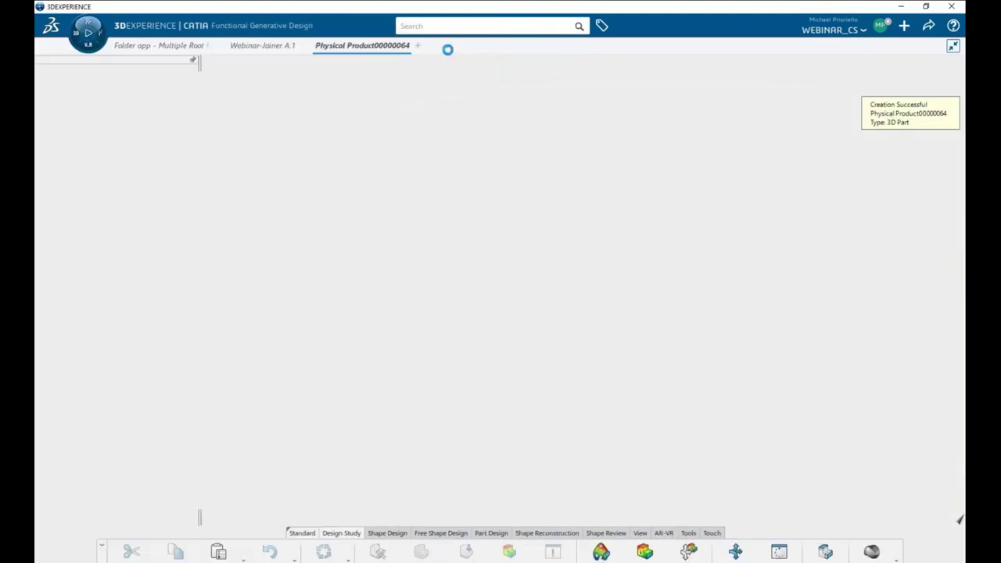
- Close the empty Physical Product00000064 without saving, returning to Webinar-Joiner A.1
click(405, 45)
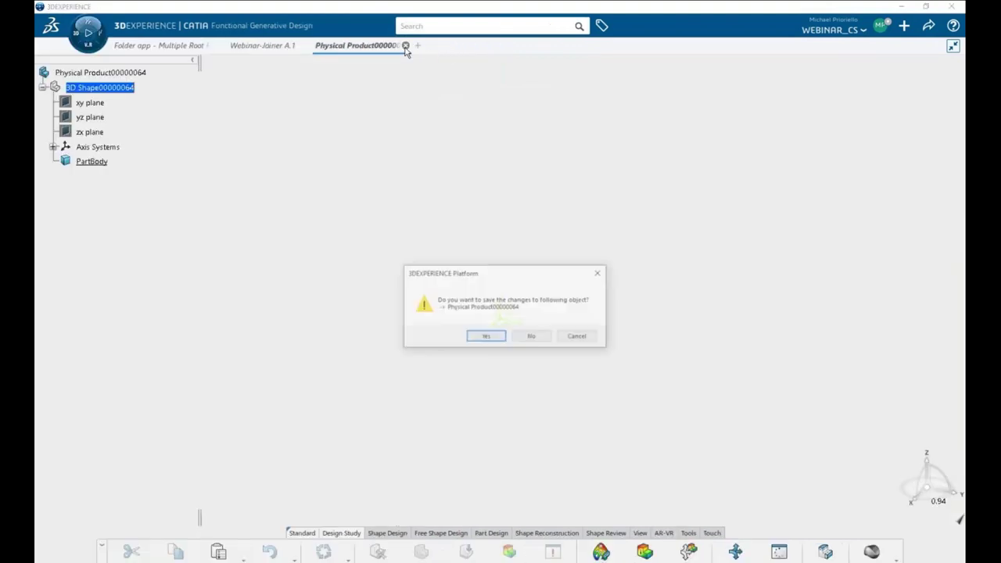
click(535, 339)
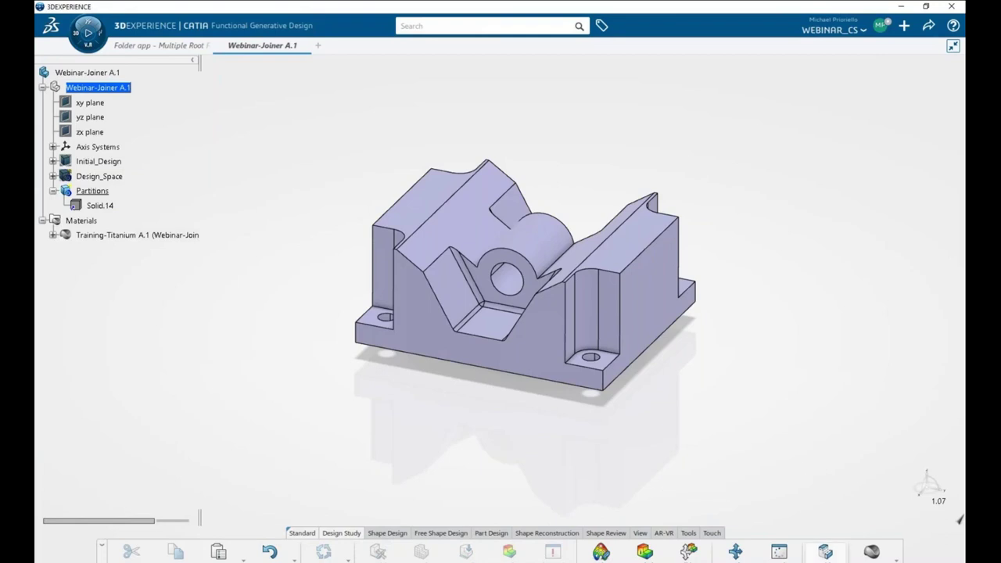
- Create Solid Partition.1 preserving the cylinder bore face by offset, 5mm, up to next
click(836, 557)
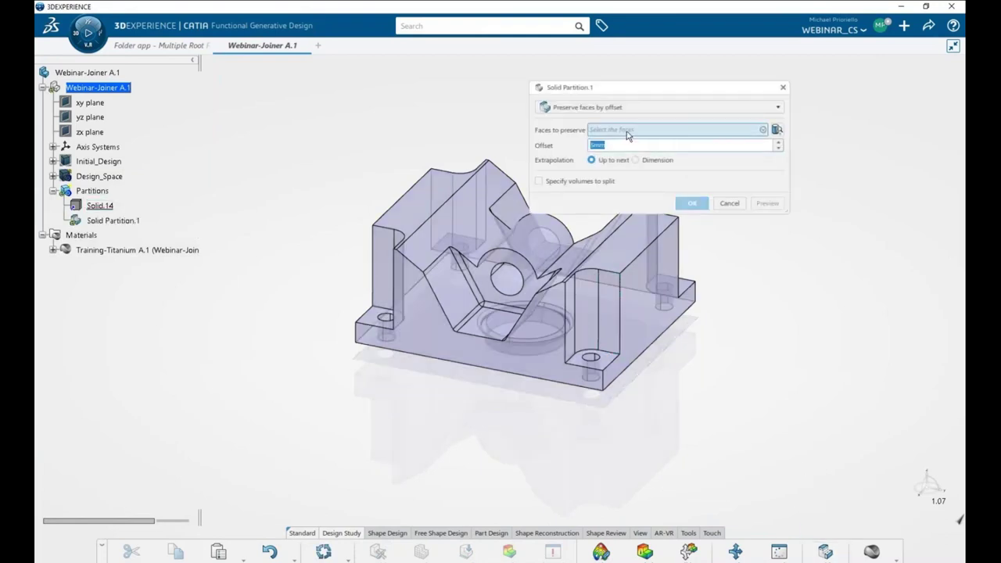
click(587, 108)
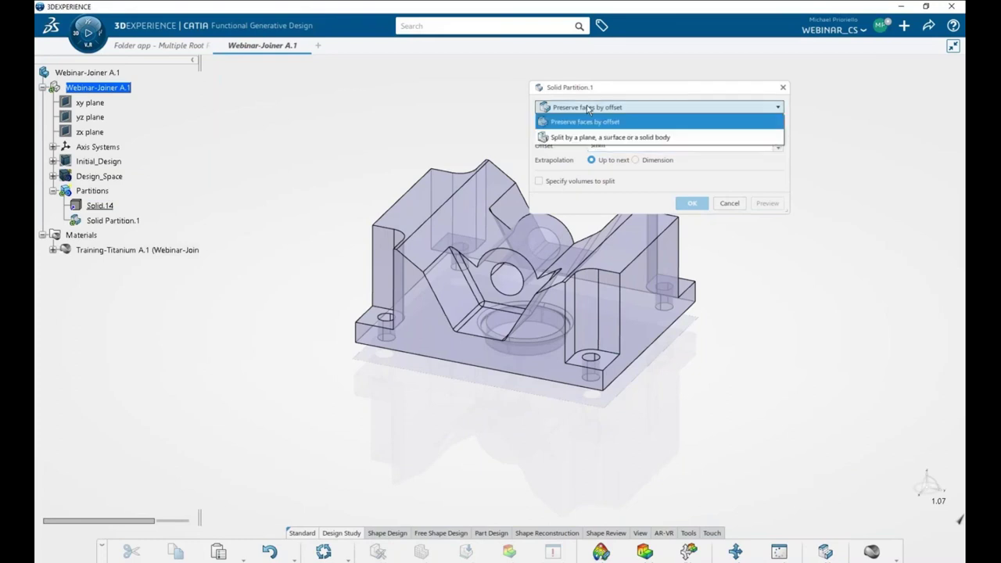
click(627, 123)
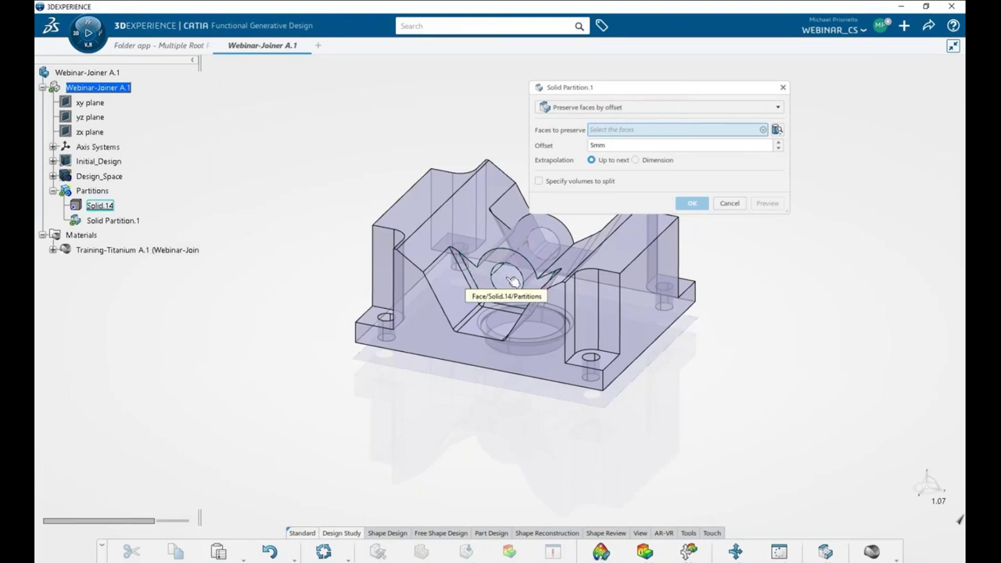
click(510, 279)
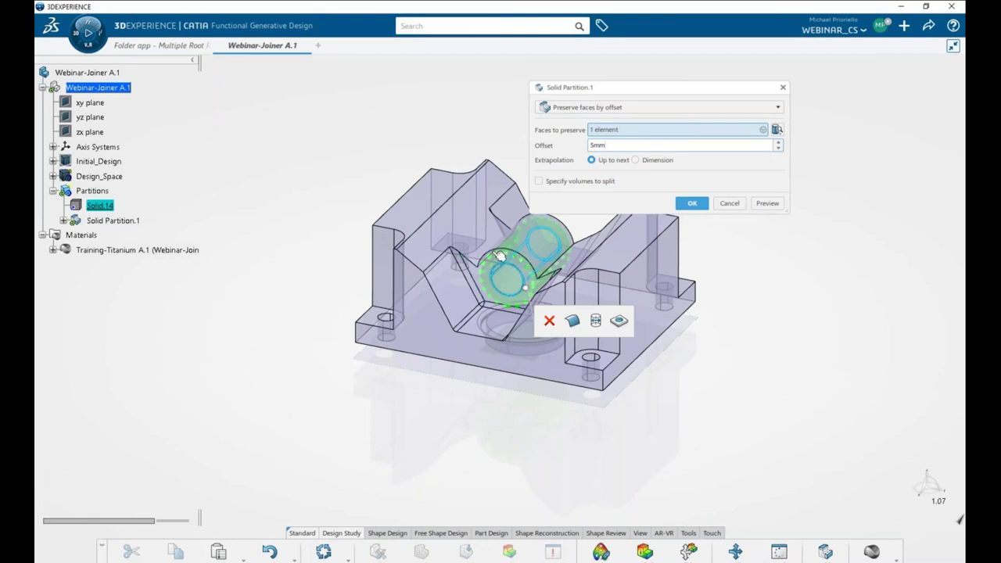
click(610, 143)
click(767, 202)
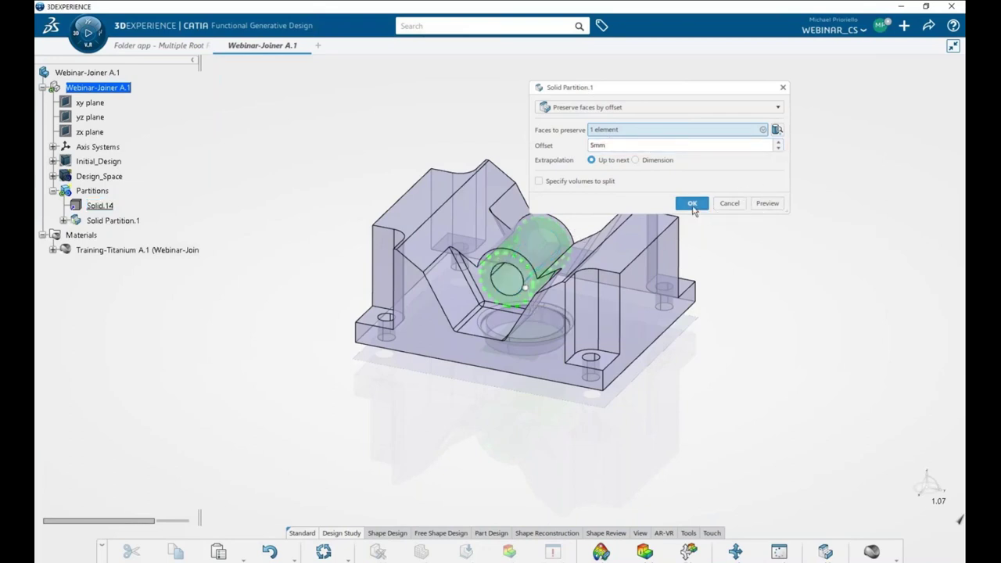
click(692, 205)
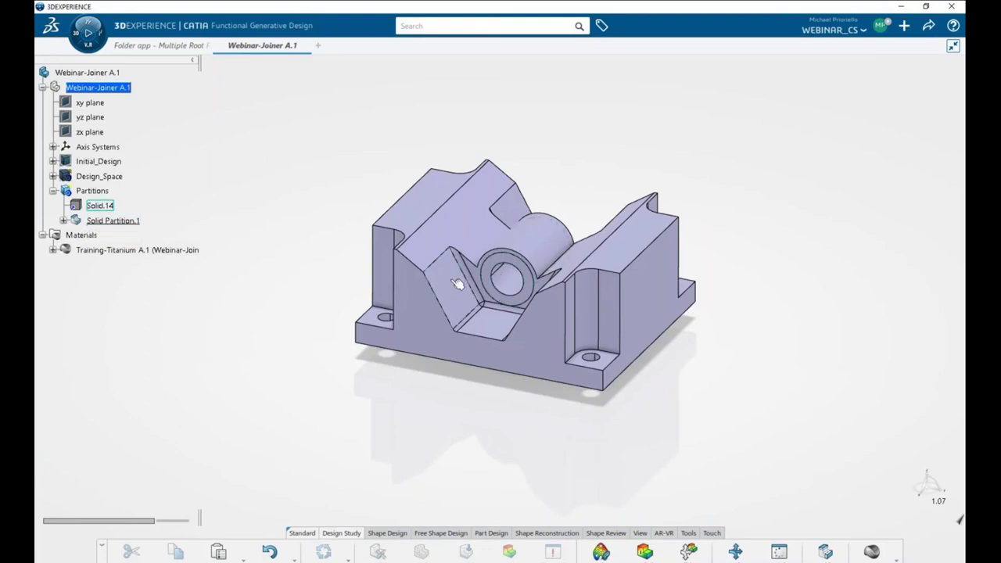
- Turn the bracket to show its underside and begin Solid Partition.2
click(497, 268)
mouse_move(541, 240)
middle_down()
mouse_move(426, 214)
mouse_move(593, 281)
mouse_move(866, 534)
middle_up()
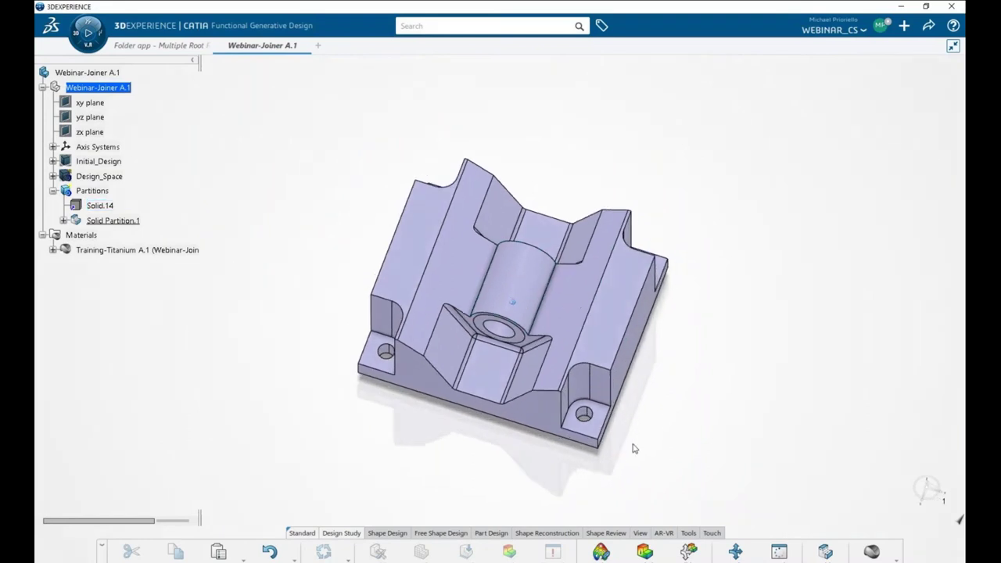
click(871, 551)
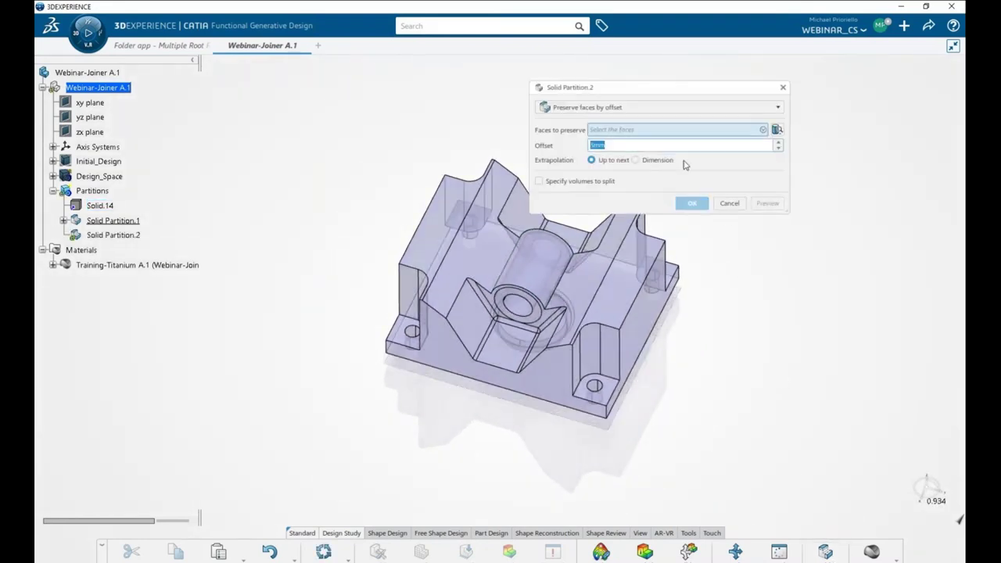
- Preserve the bolt-hole faces in Solid Partition.2 at a 4mm offset, previewing six selected faces
click(595, 385)
drag(625, 143, 576, 143)
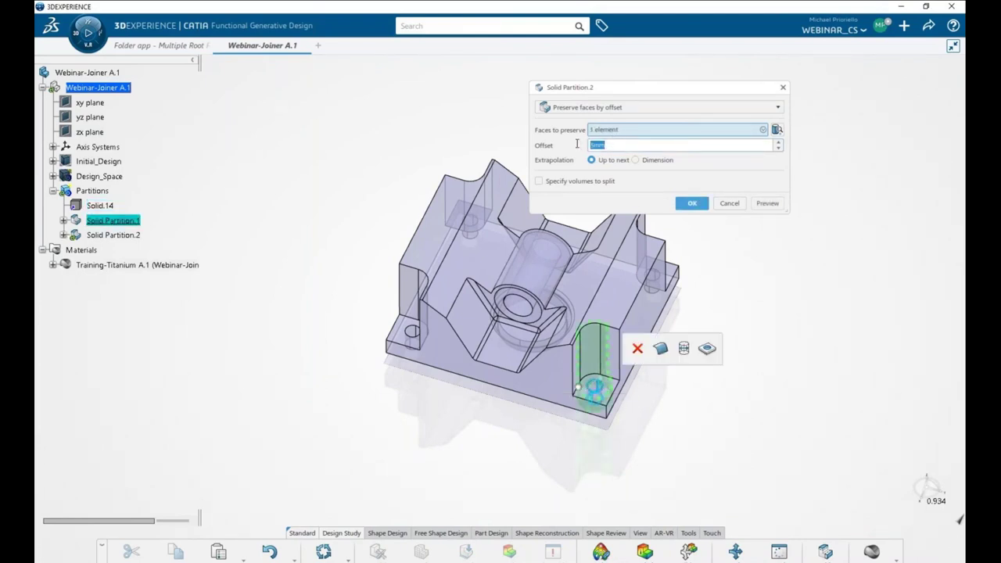
text(4)
click(602, 162)
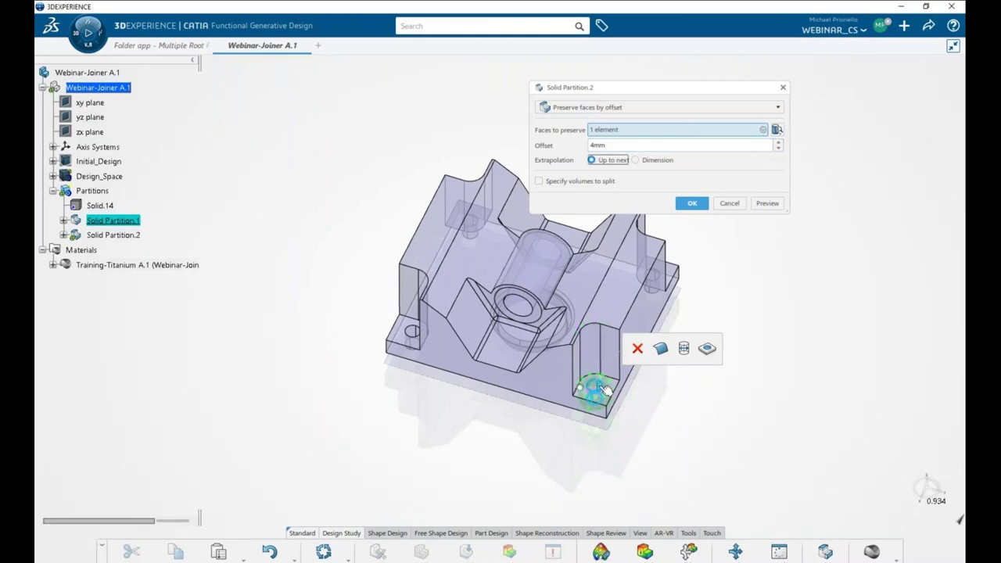
click(759, 206)
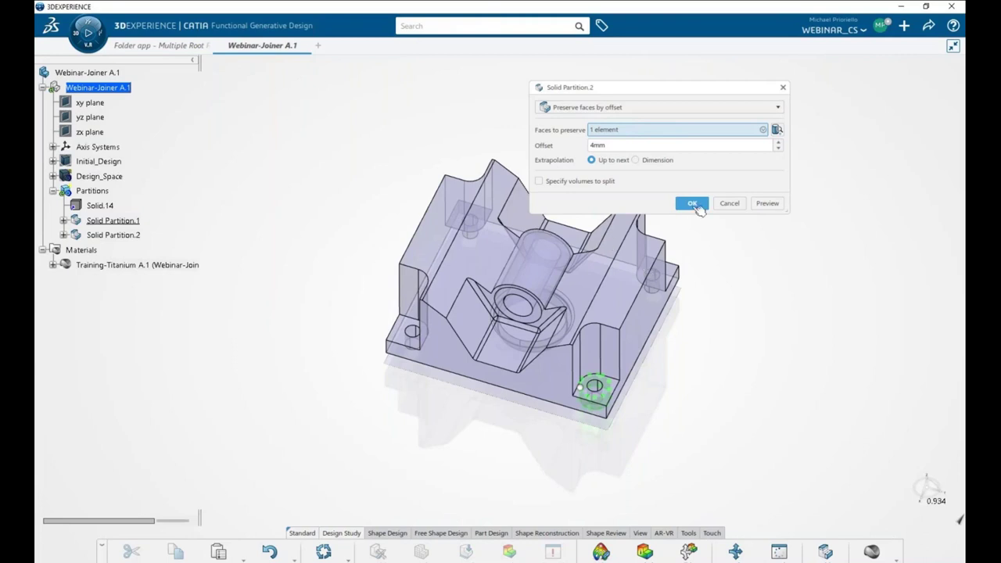
click(776, 130)
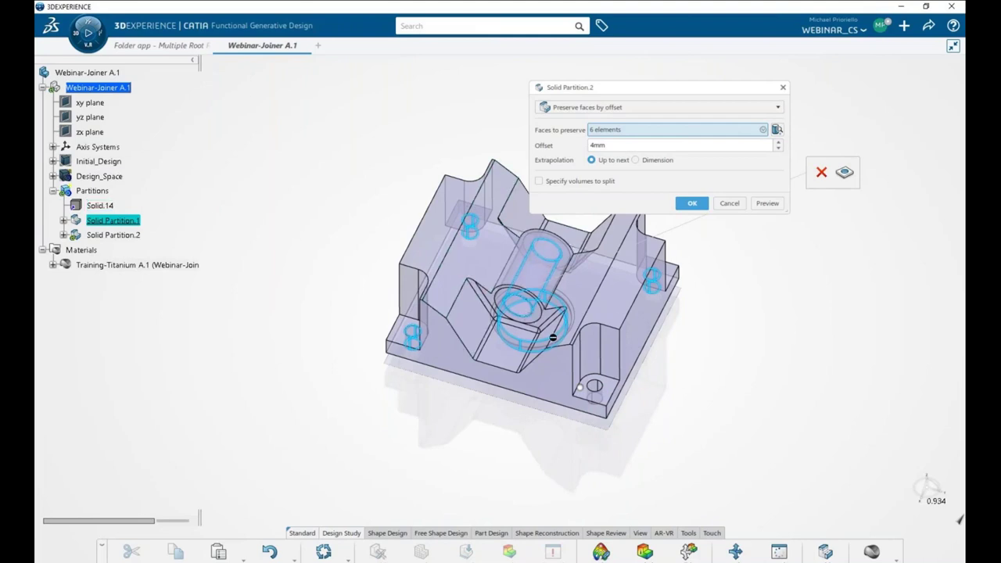
mouse_move(541, 341)
middle_down()
mouse_move(544, 286)
mouse_move(516, 283)
middle_up()
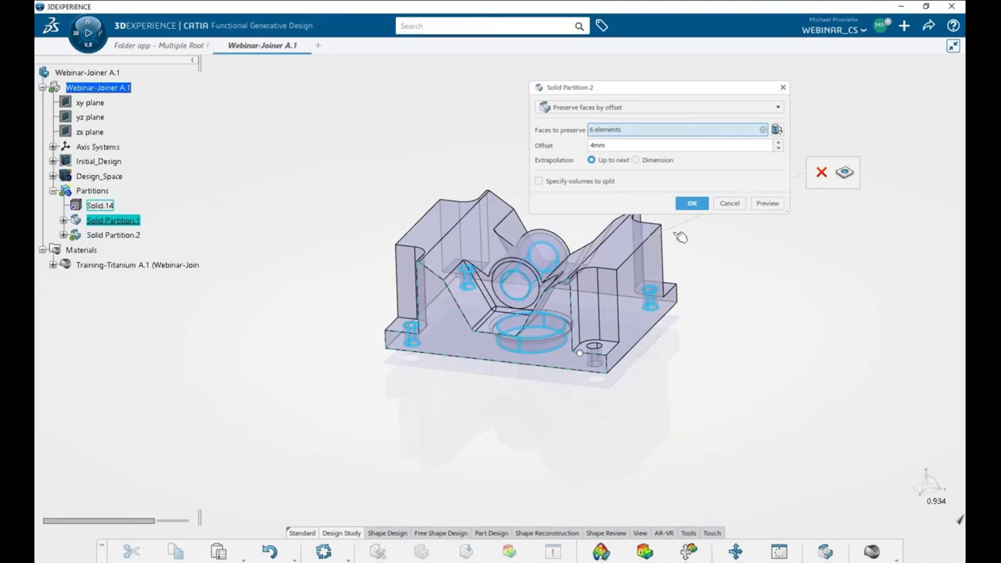
- Remove Face.71 and Face.77, leaving four bolt-hole faces, and confirm Solid Partition.2
click(762, 130)
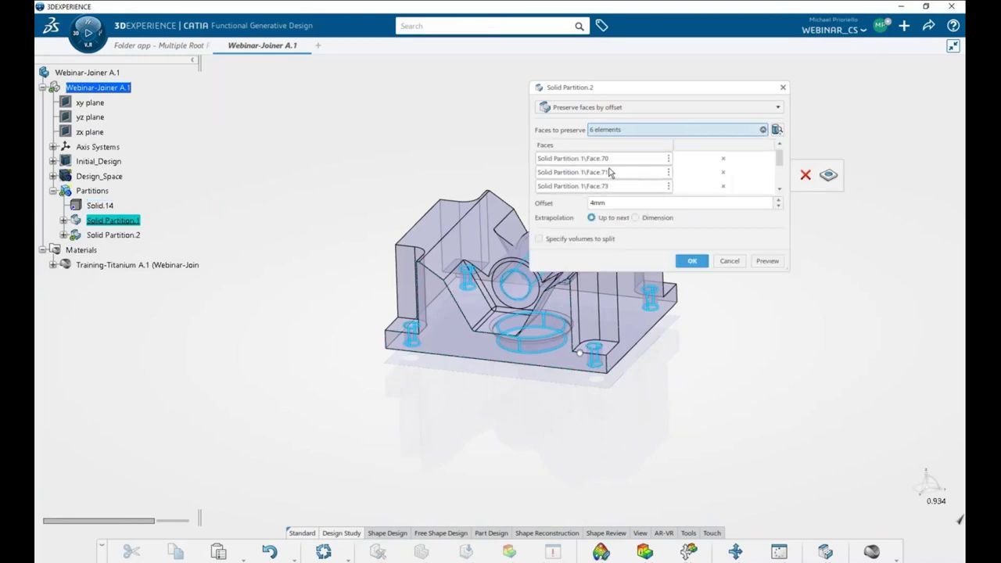
click(600, 159)
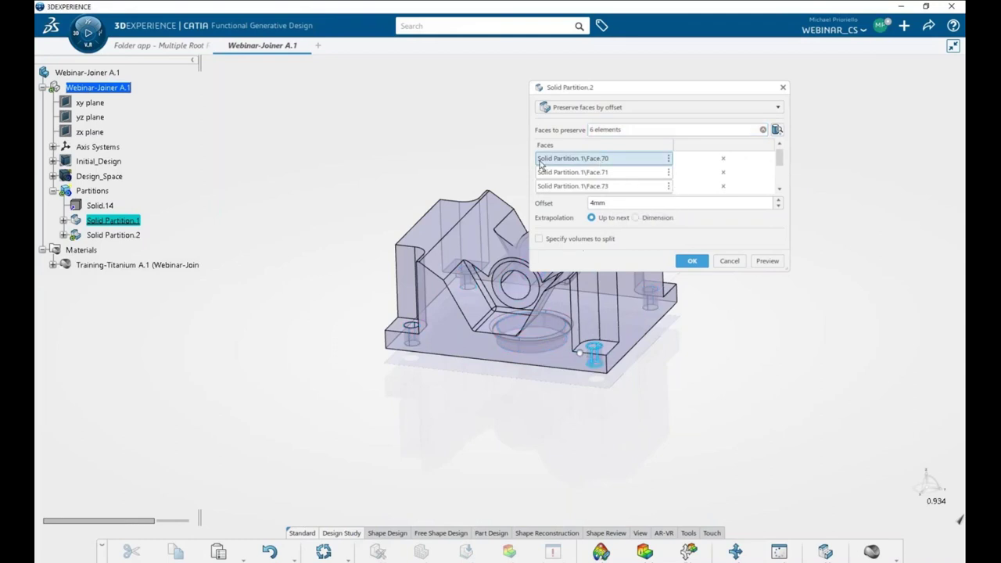
right_click(599, 165)
click(581, 175)
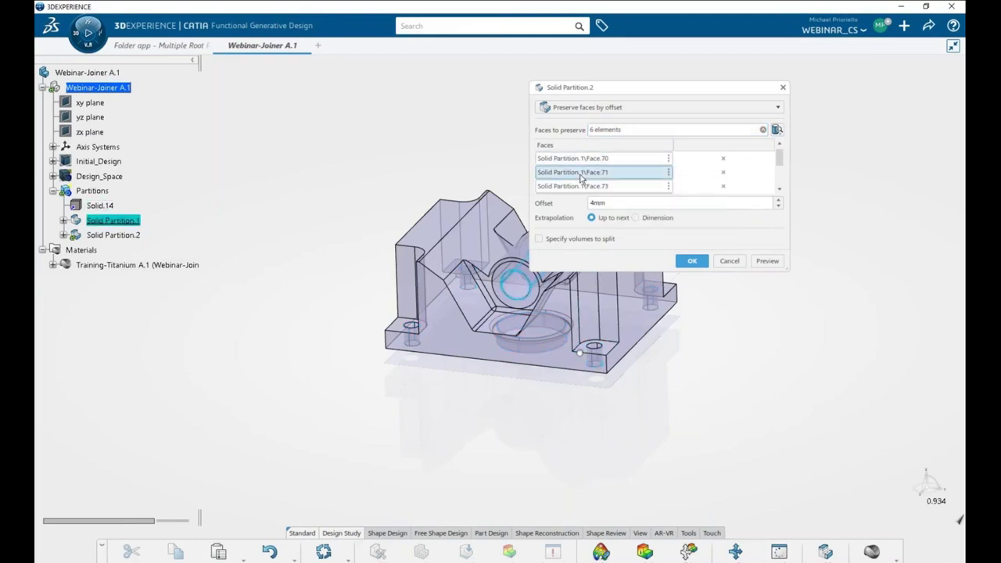
click(723, 174)
scroll(611, 176, down, 1)
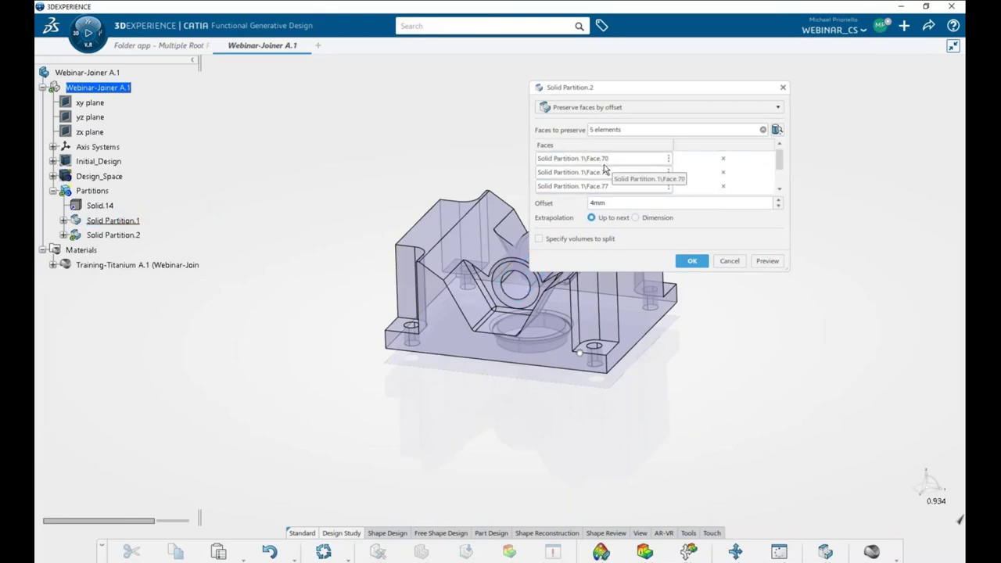
click(608, 173)
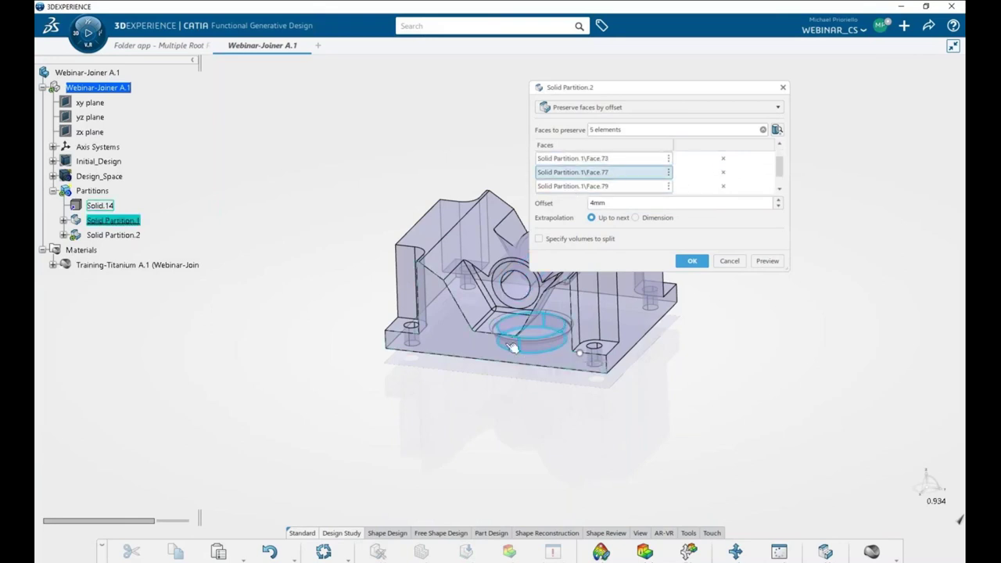
click(724, 174)
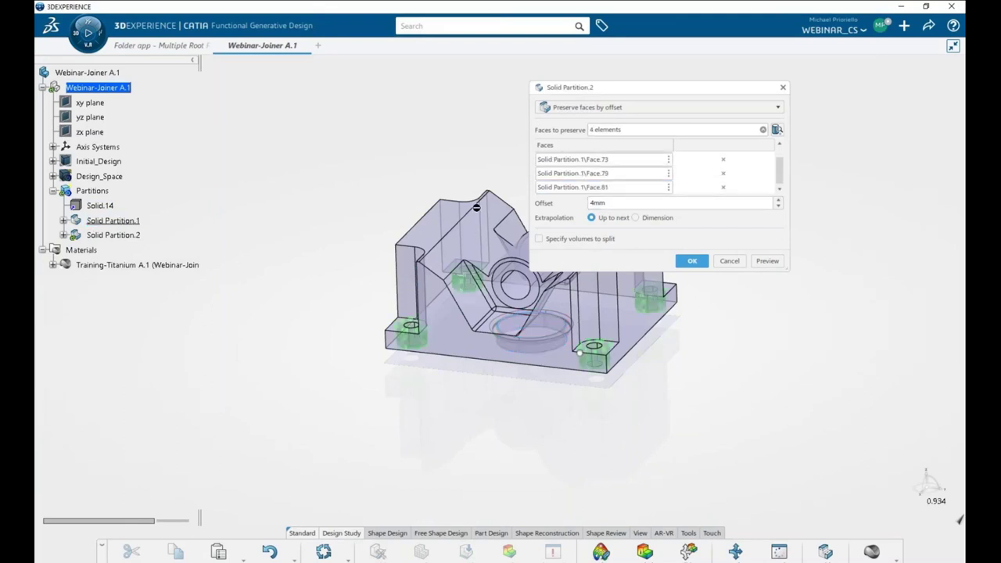
middle_drag(476, 207, 750, 266)
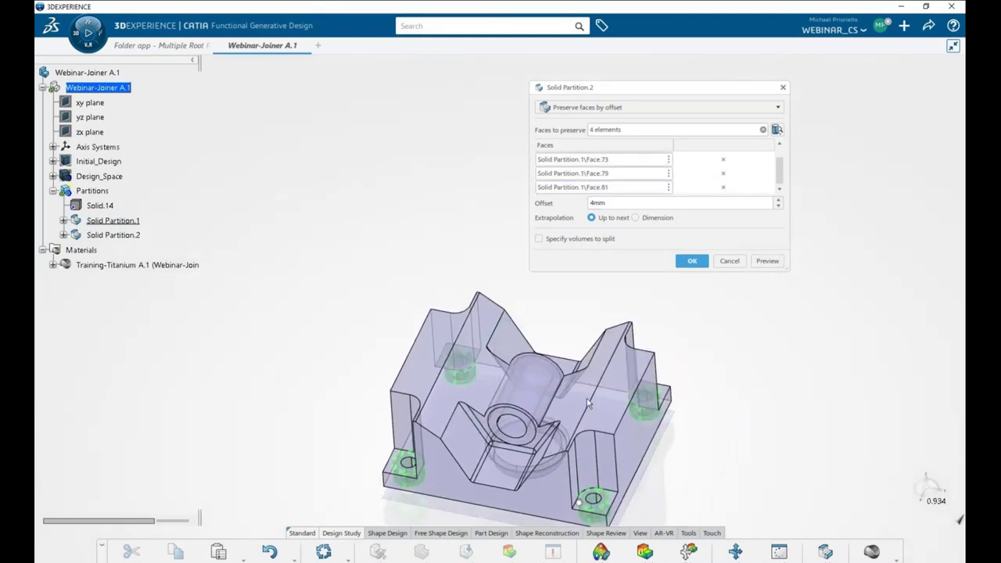
middle_drag(588, 403, 621, 462)
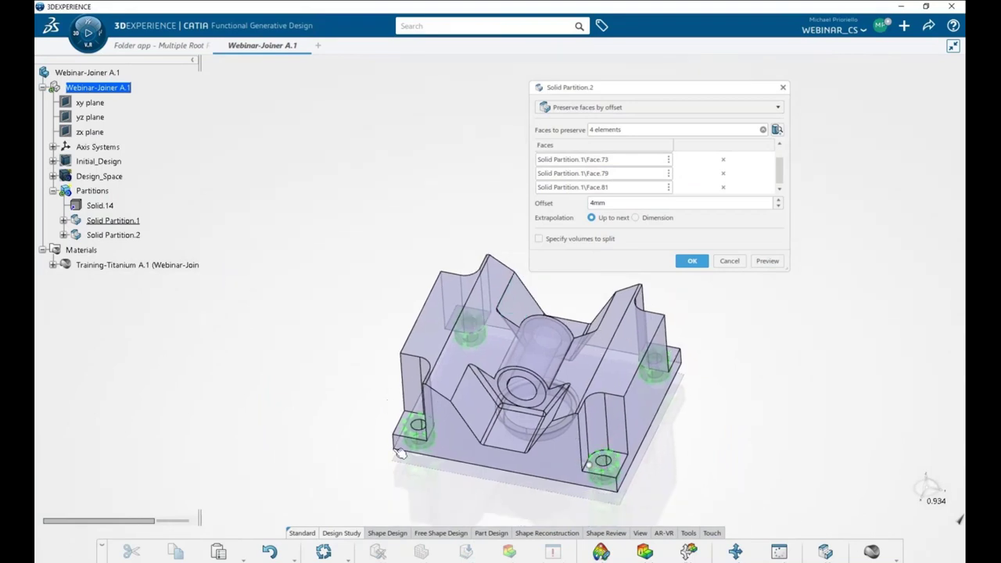
click(692, 262)
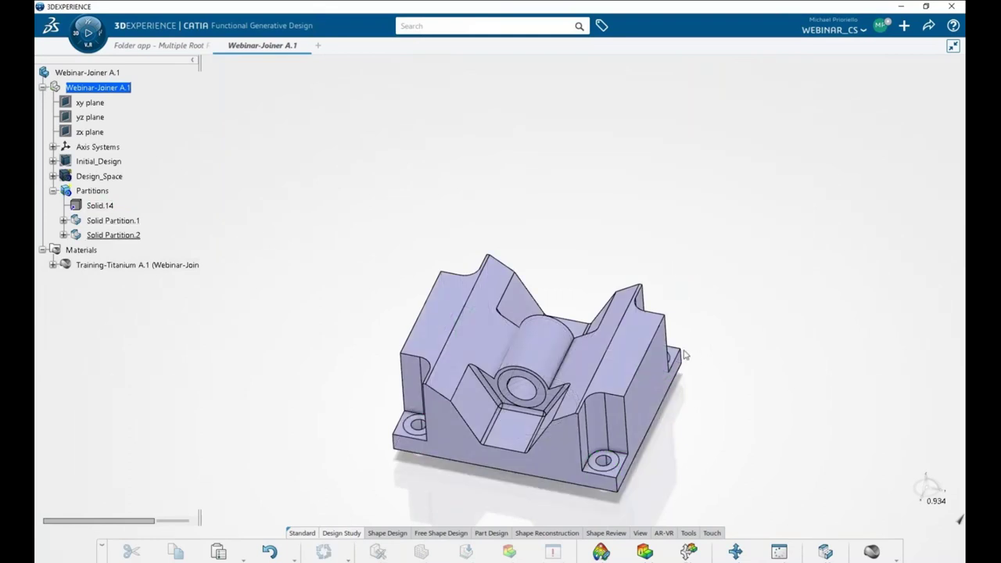
- Inspect the part's underside and top, then begin Solid Partition.3
middle_drag(461, 352, 538, 386)
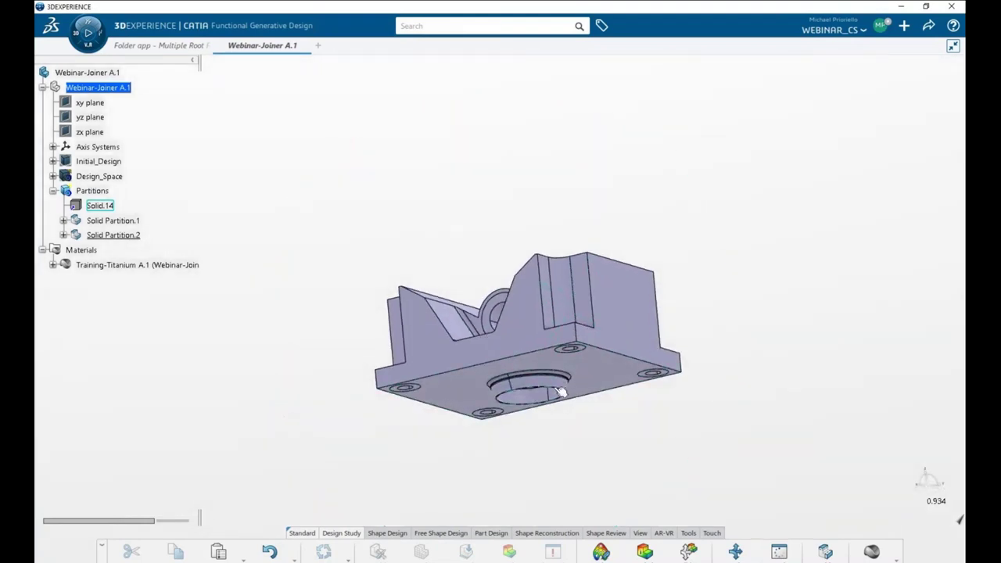
middle_drag(500, 297, 500, 333)
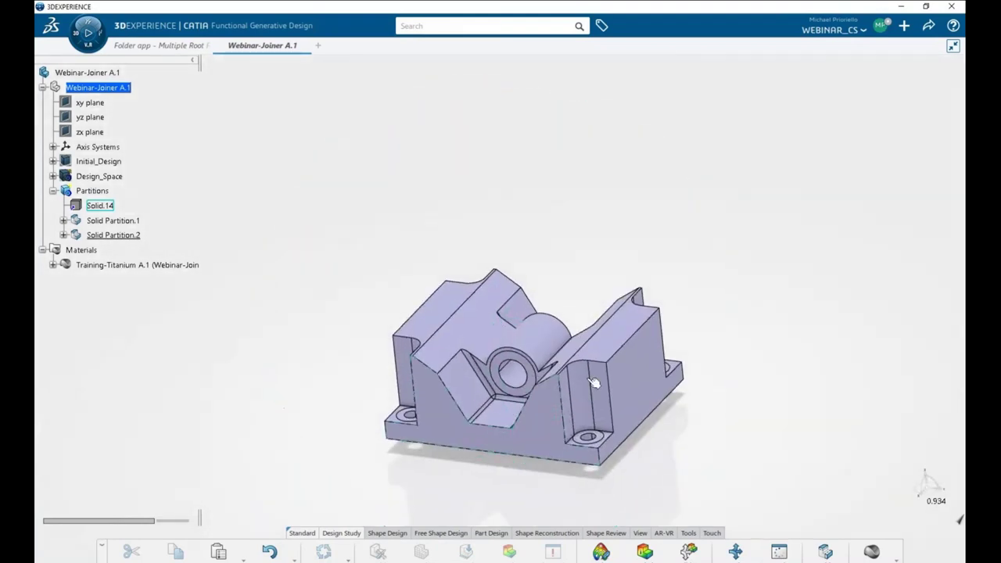
click(824, 551)
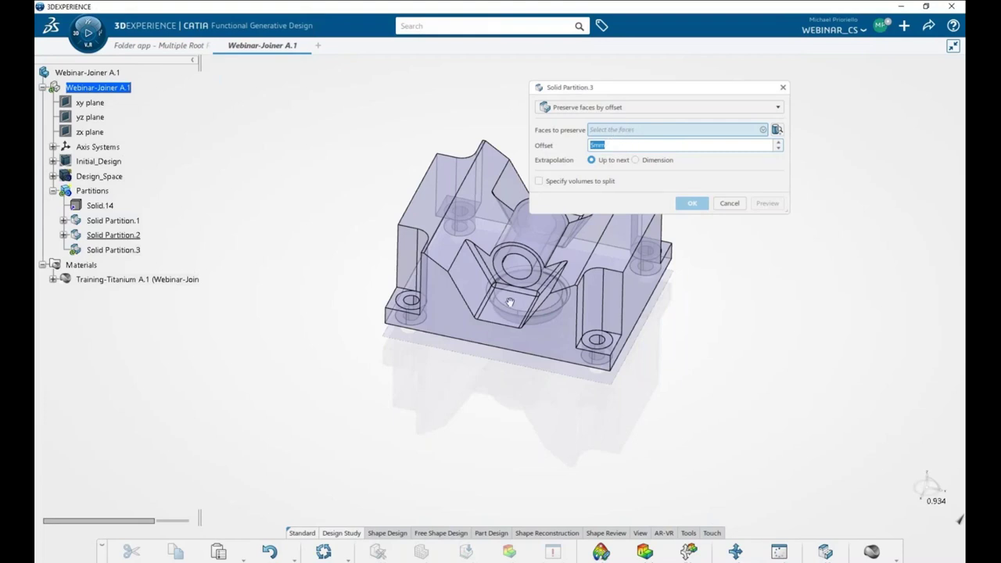
- Clear the picked bore face Face.83 from Solid Partition.3's preserved faces
middle_drag(509, 302, 549, 313)
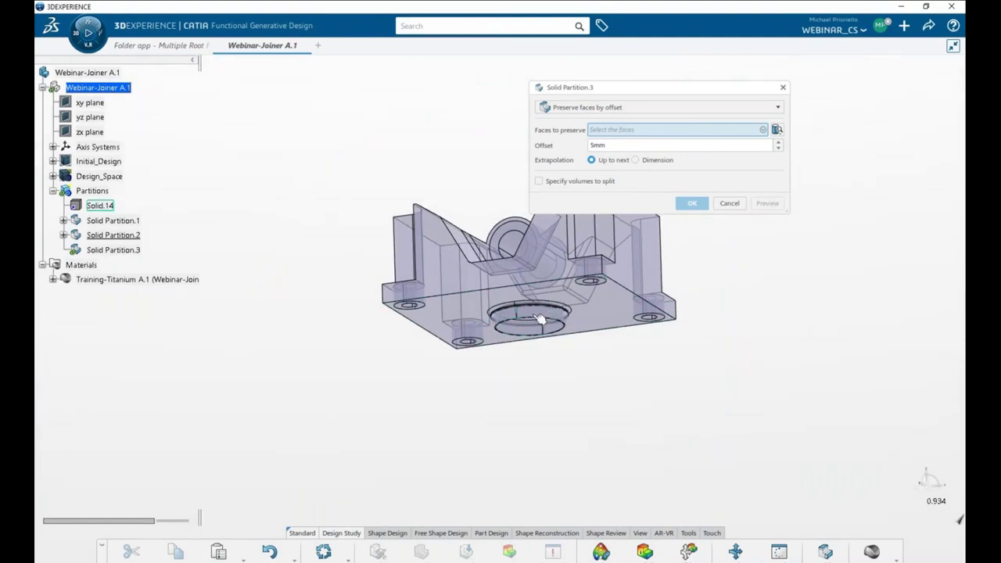
click(538, 315)
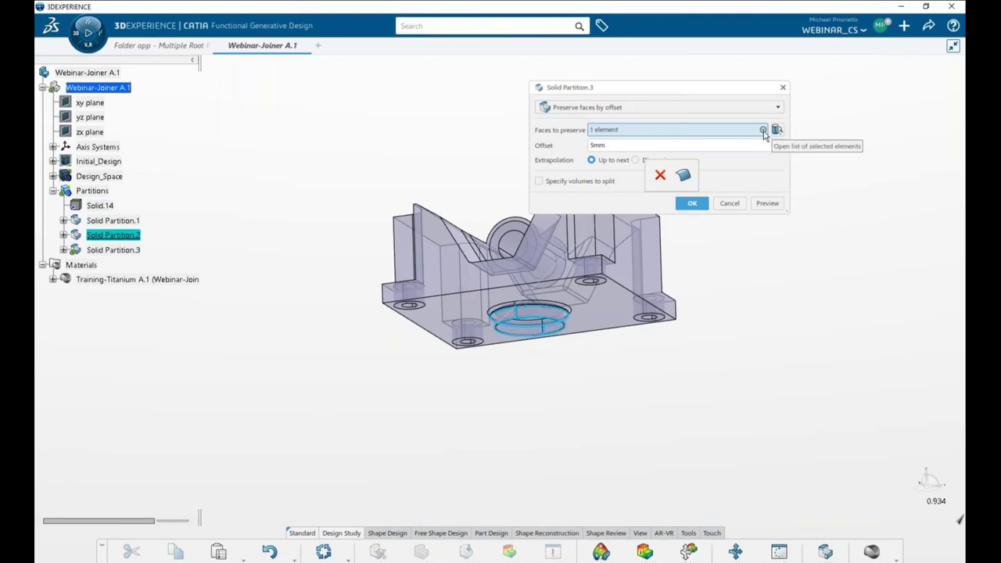
right_click(743, 134)
key(Escape)
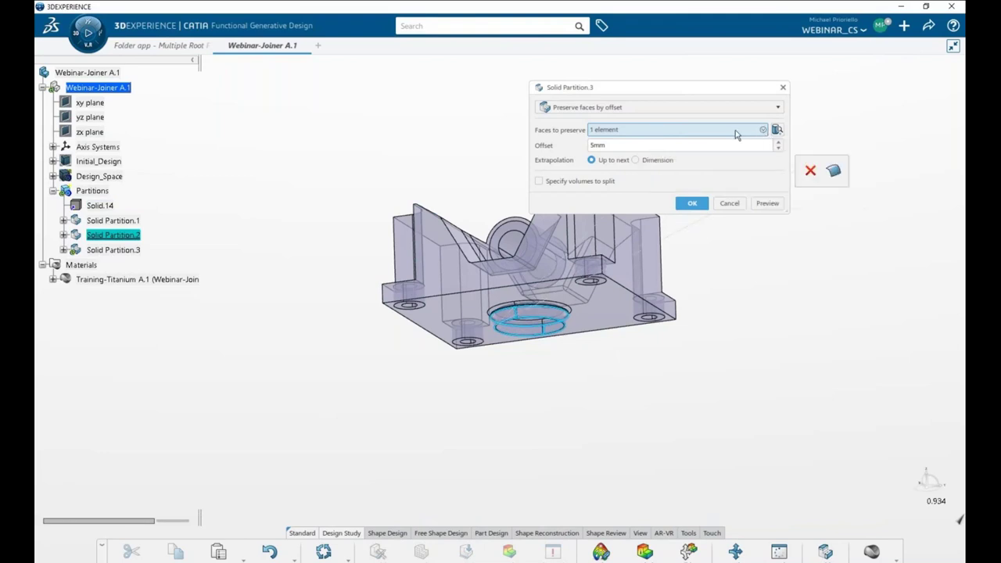
right_click(735, 134)
key(Escape)
click(764, 131)
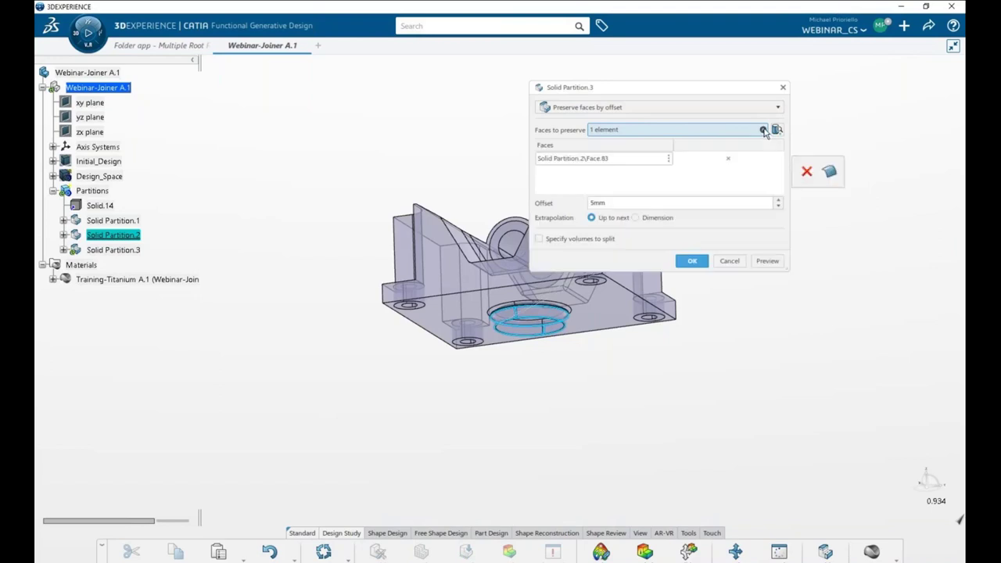
click(727, 159)
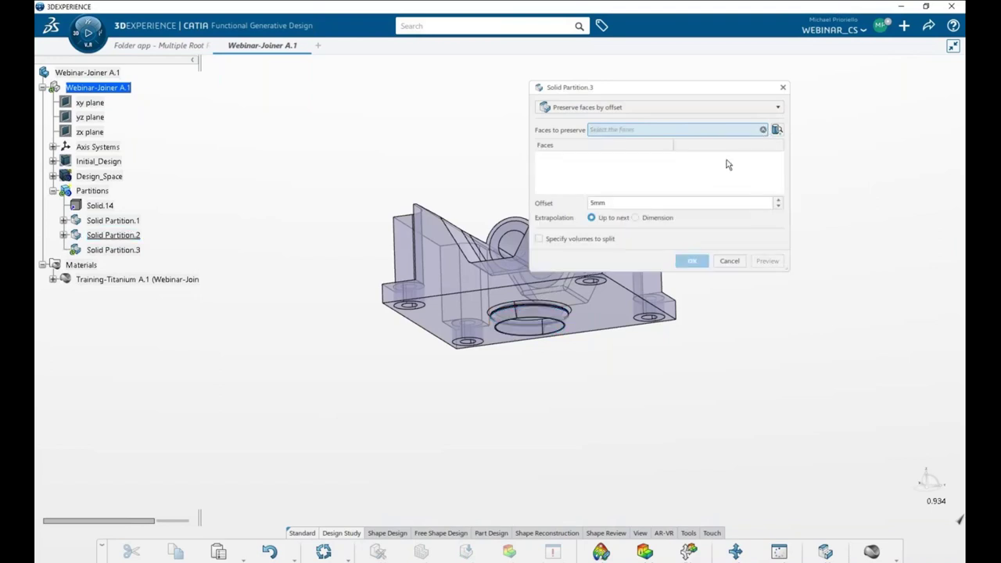
- Switch Solid Partition.3 to splitting by the xy plane, preview, and confirm it
click(611, 109)
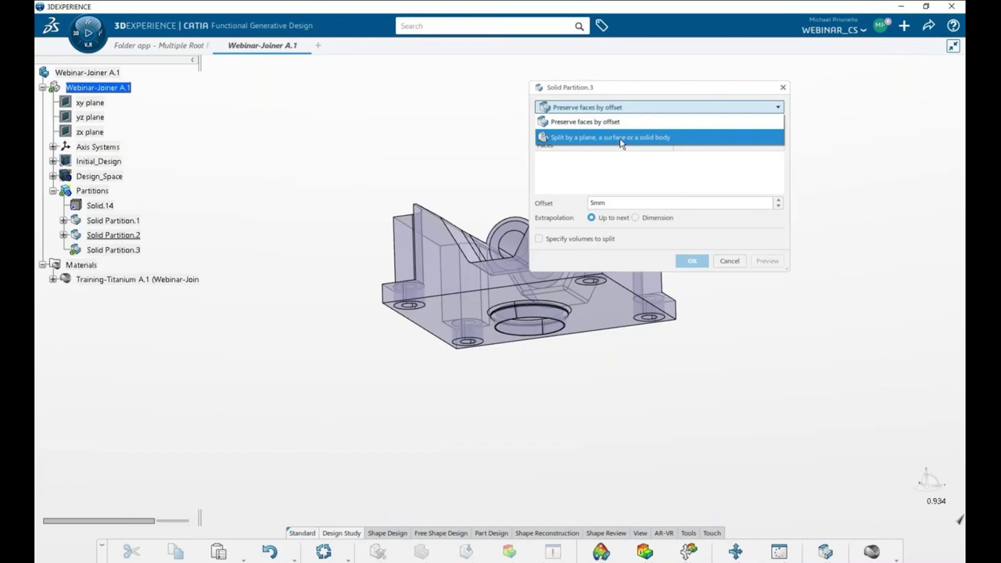
click(621, 141)
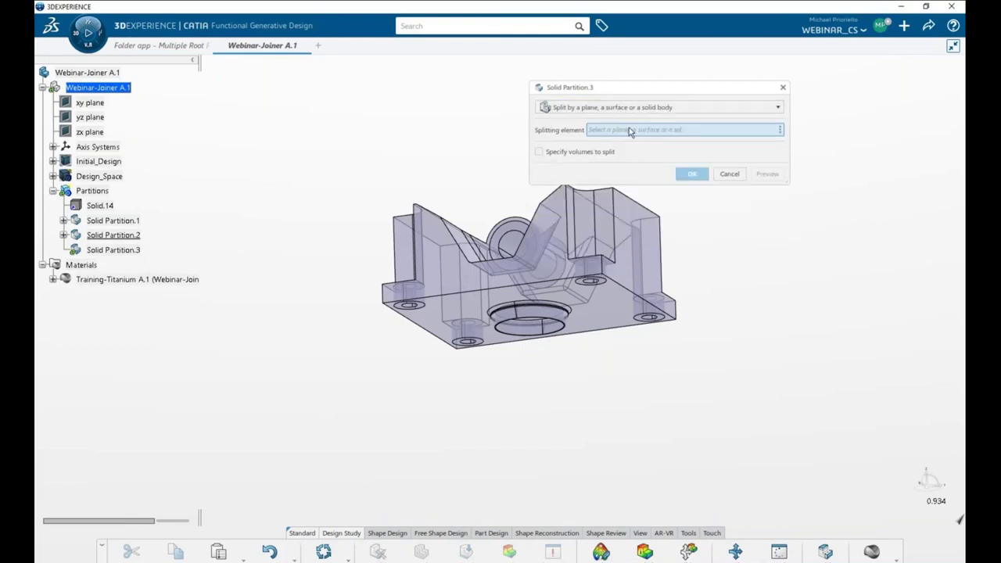
click(91, 102)
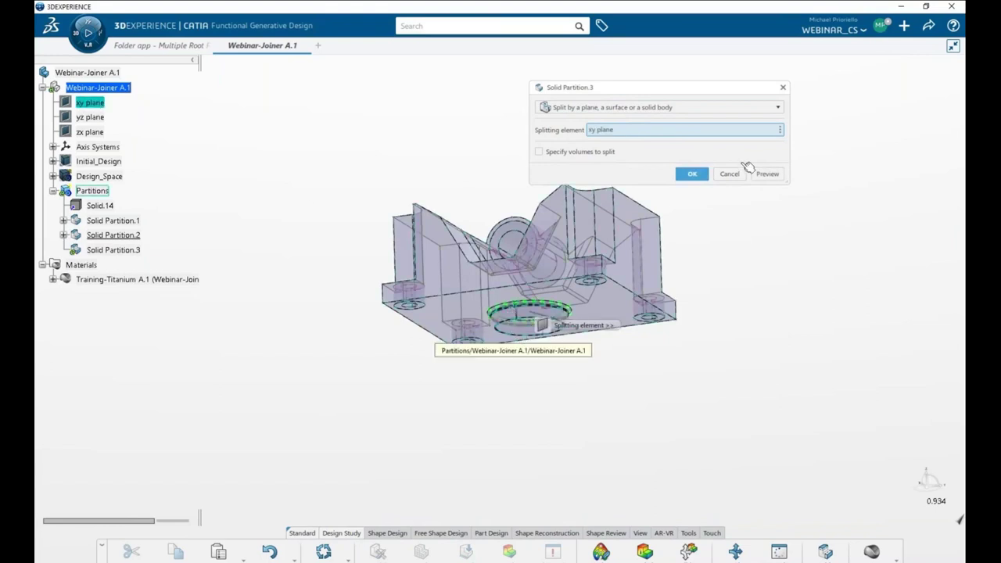
click(766, 173)
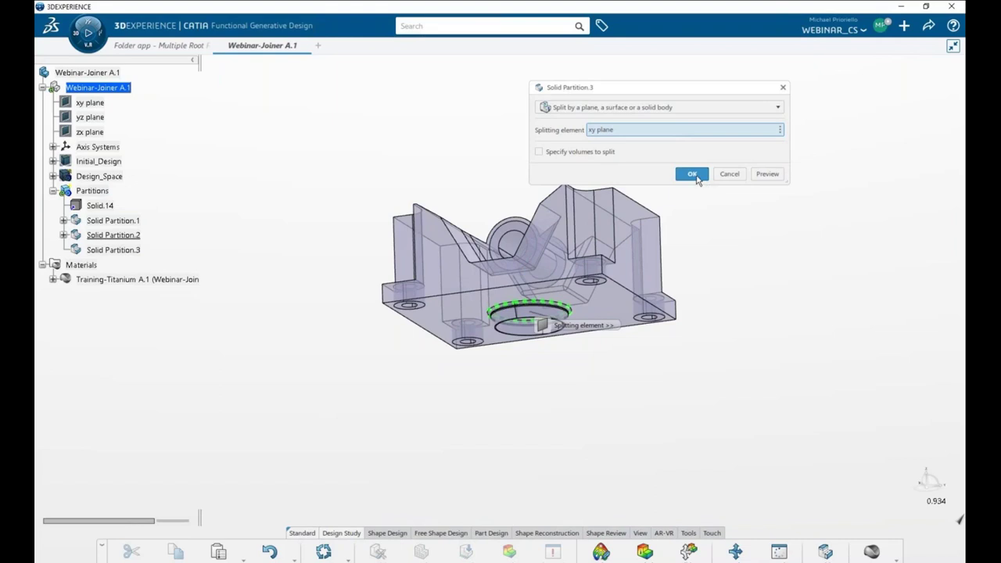
click(693, 174)
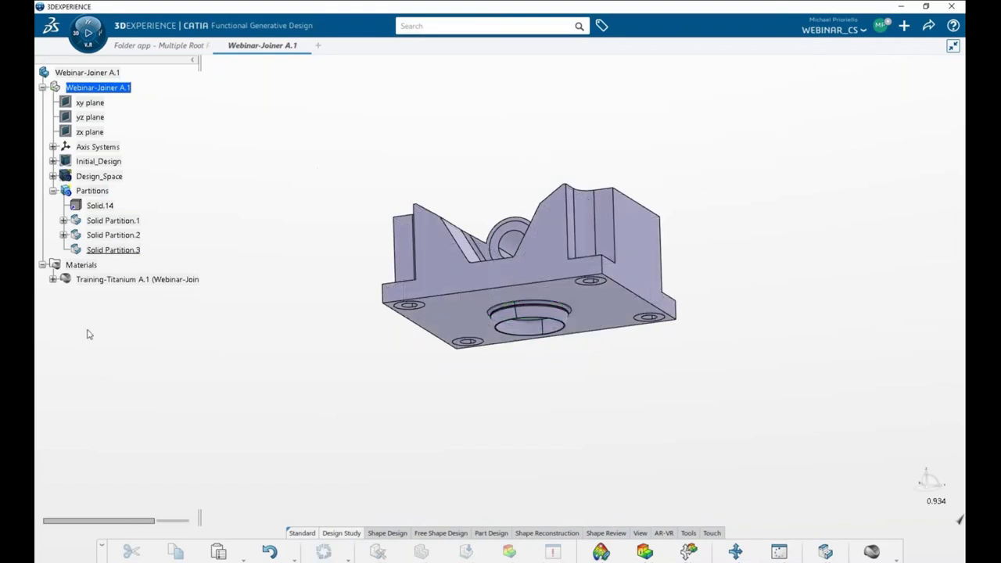
click(113, 249)
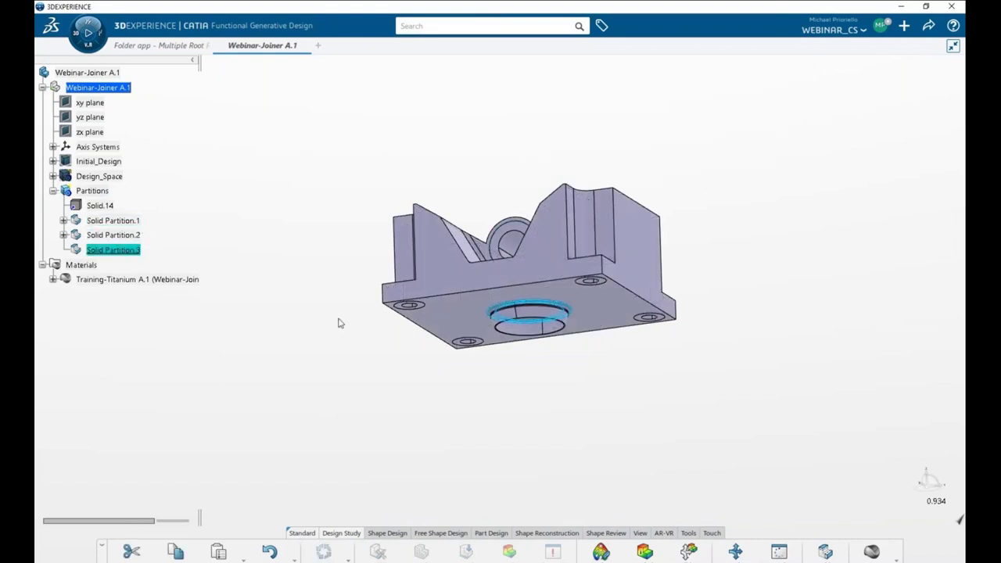
middle_drag(430, 262, 560, 316)
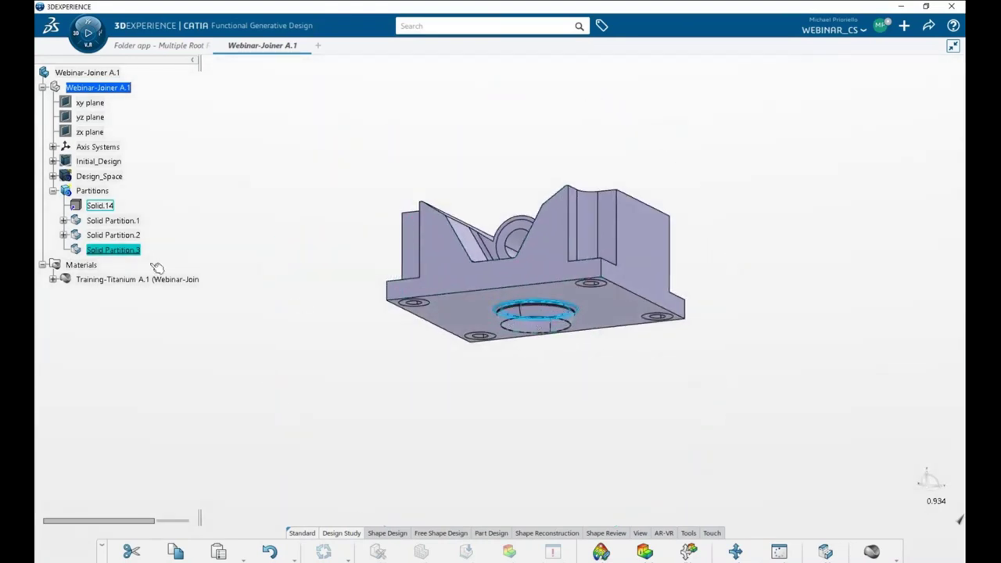
scroll(139, 248, down, 1)
click(119, 182)
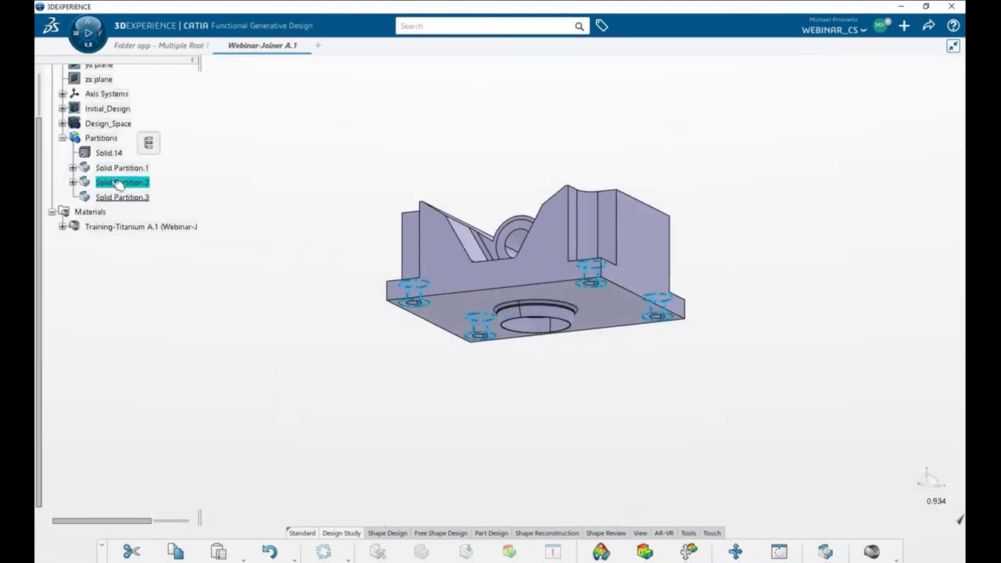
click(112, 168)
middle_drag(446, 166, 520, 262)
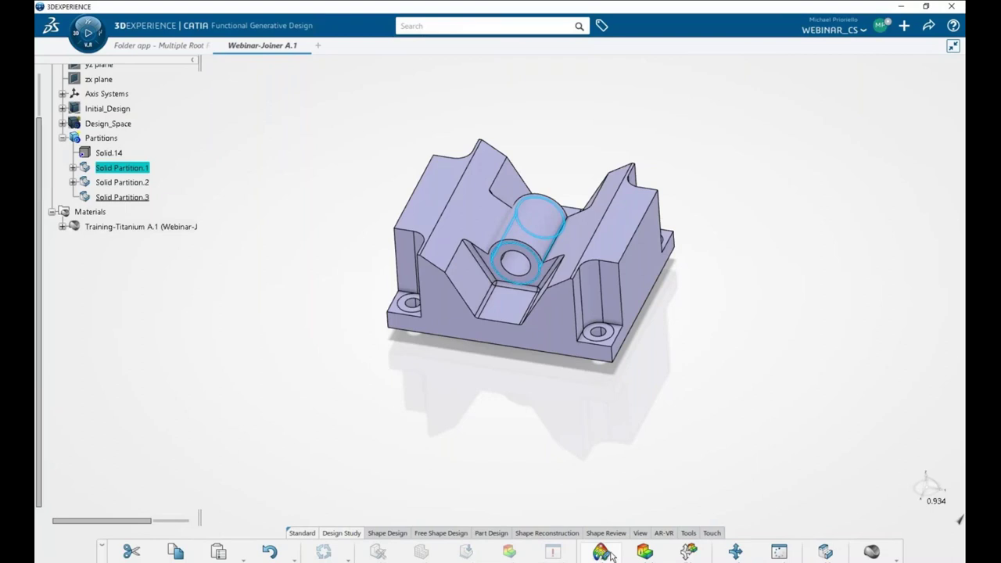
- Create Topology Optimization Case.1, maximizing stiffness for a given mass, with default names
click(610, 554)
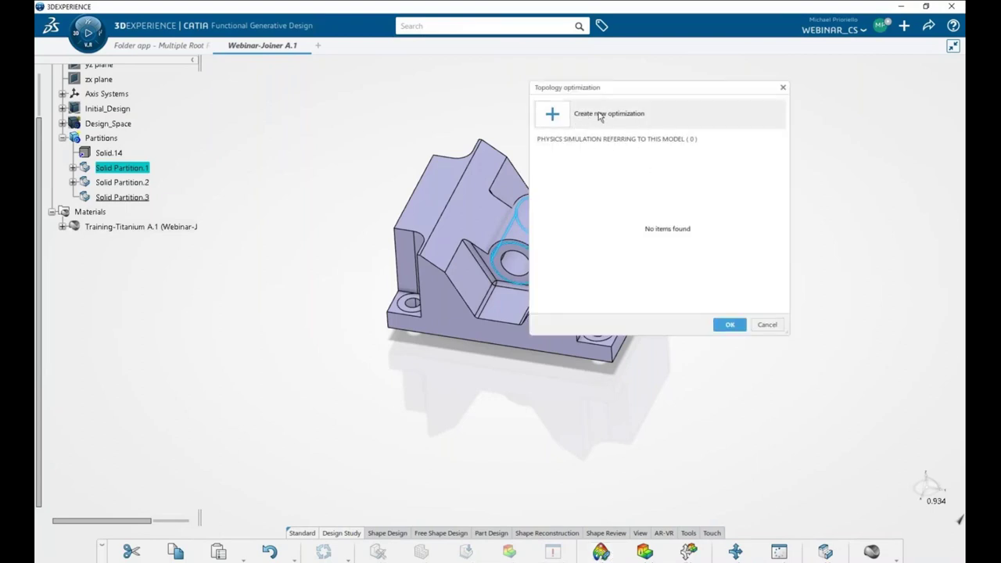
click(609, 121)
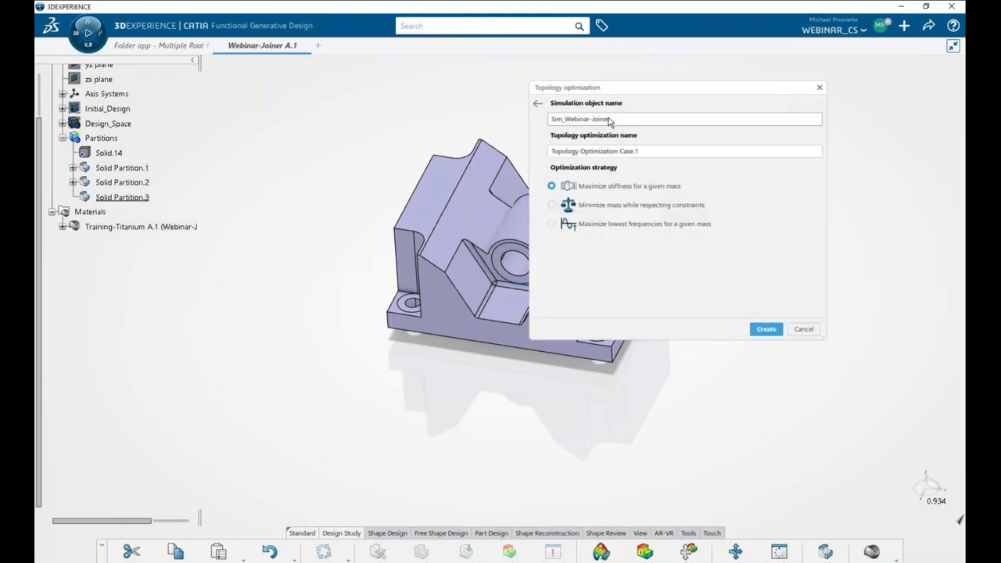
triple_click(633, 119)
triple_click(669, 151)
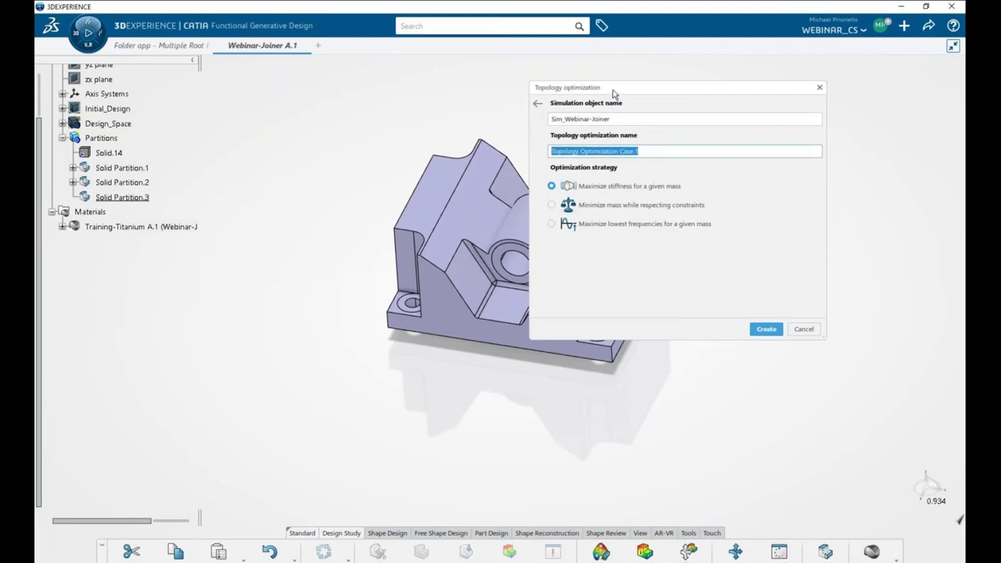
drag(613, 92, 655, 98)
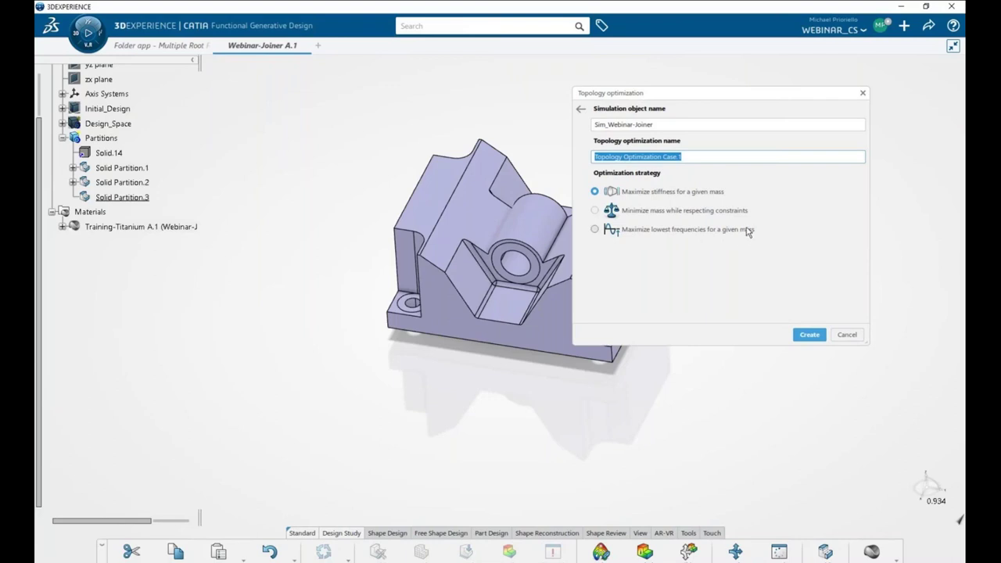
click(701, 197)
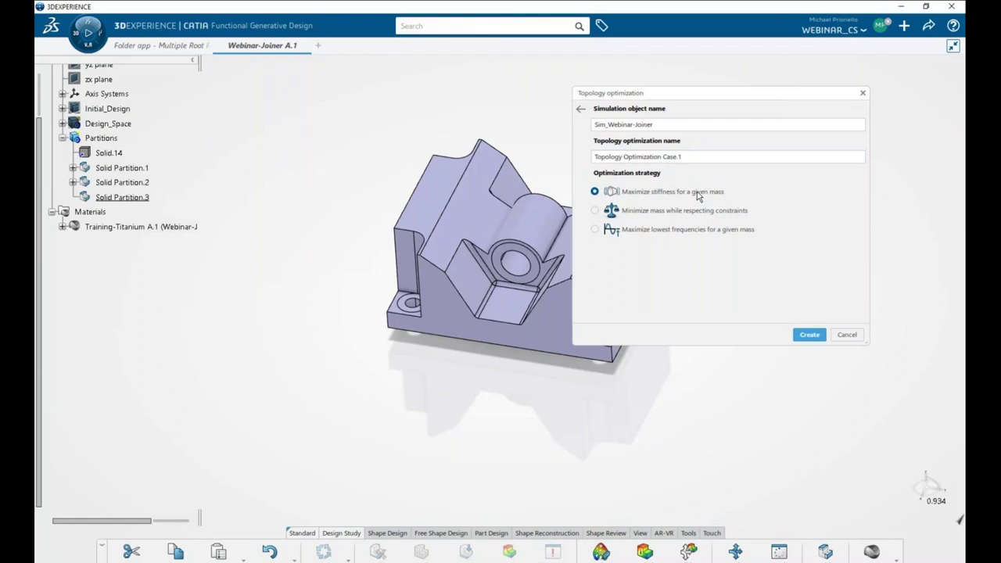
click(818, 335)
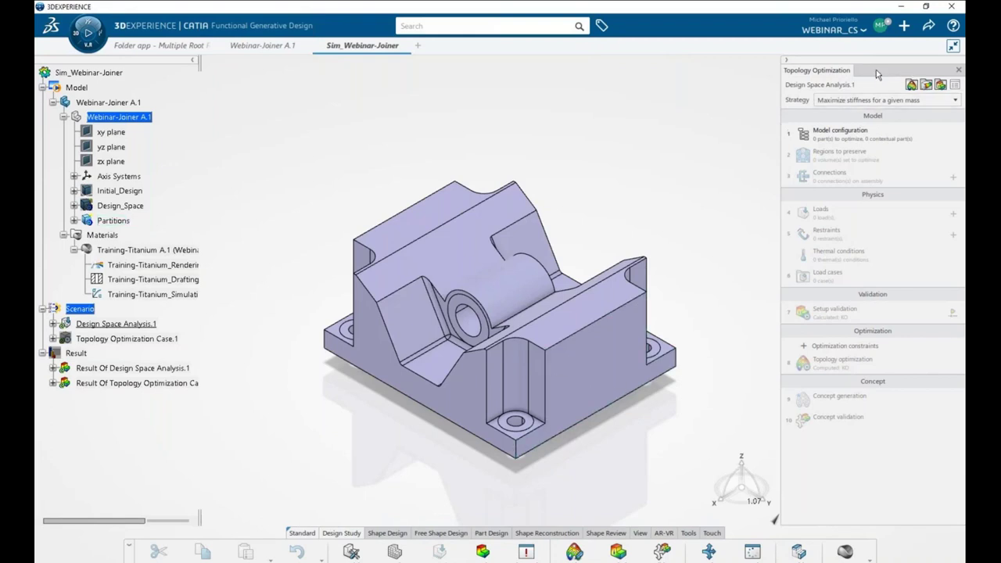
drag(876, 73, 913, 68)
click(53, 325)
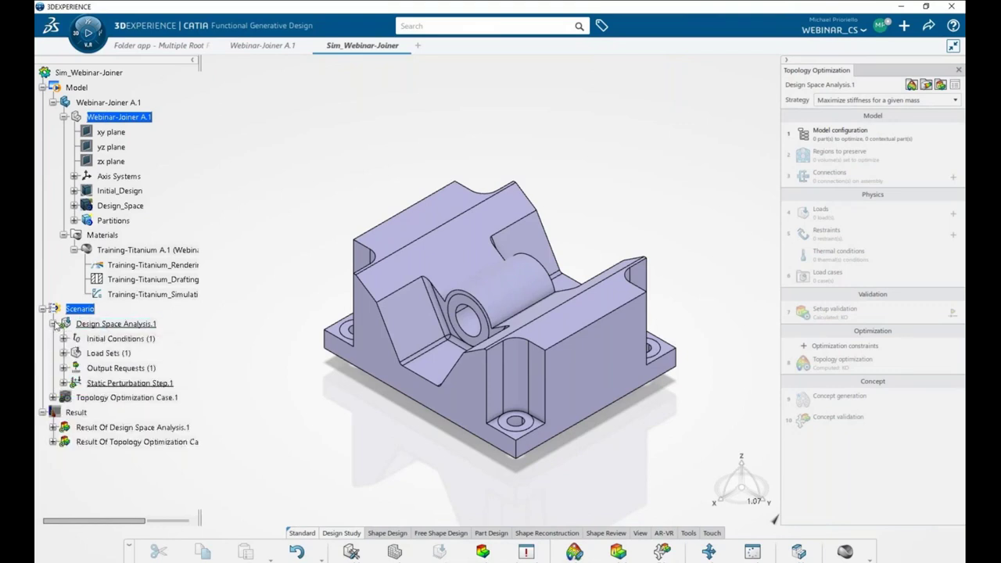
click(53, 324)
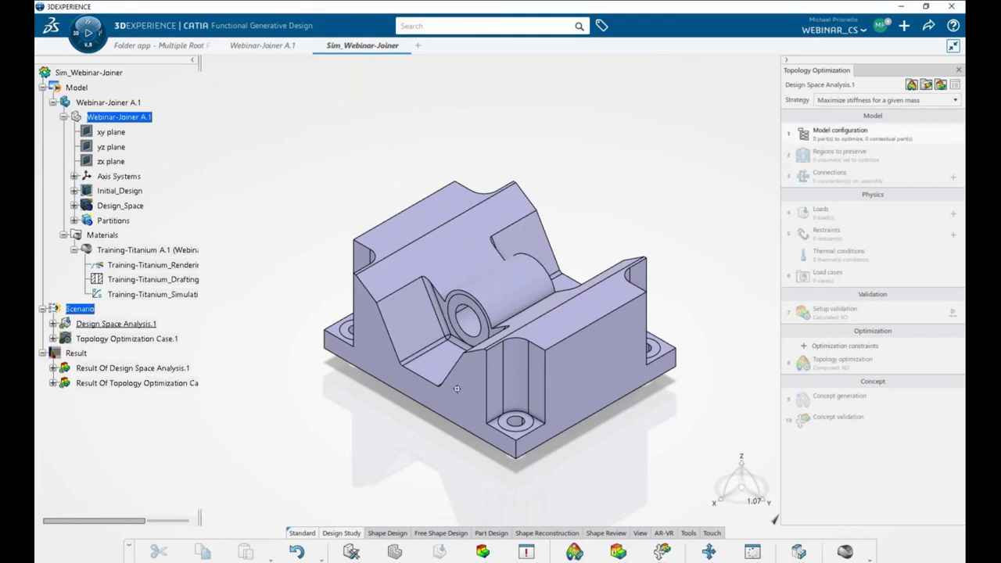
mouse_move(456, 388)
middle_down()
mouse_move(548, 348)
mouse_move(559, 326)
middle_up()
- Set Partitions as the part to optimize in Model configuration and confirm
click(852, 134)
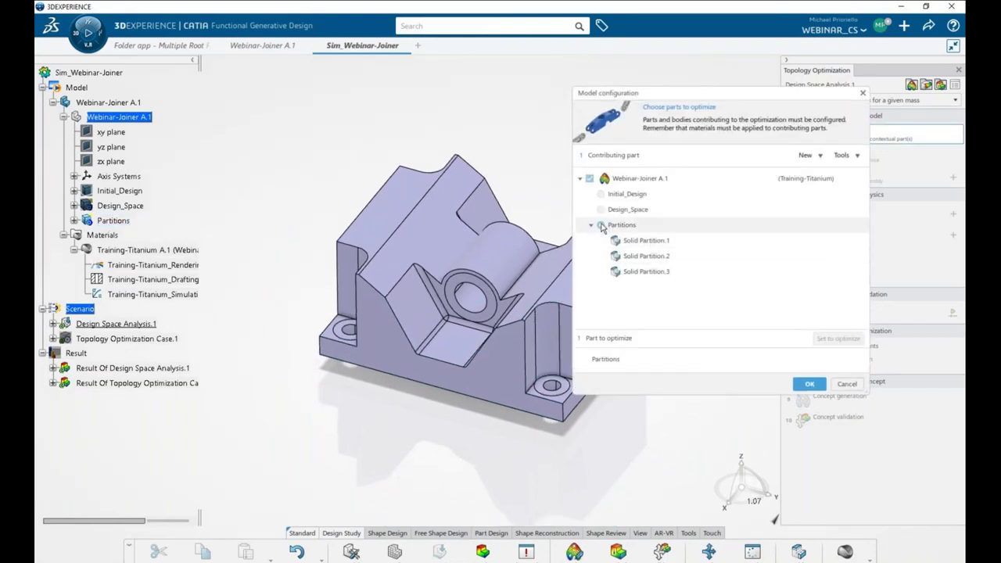
click(626, 226)
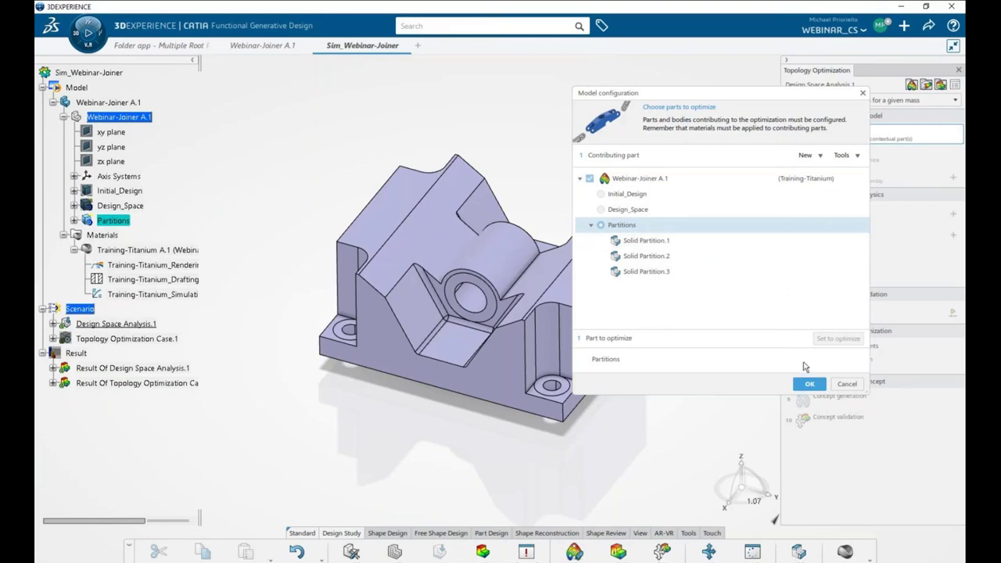
click(814, 384)
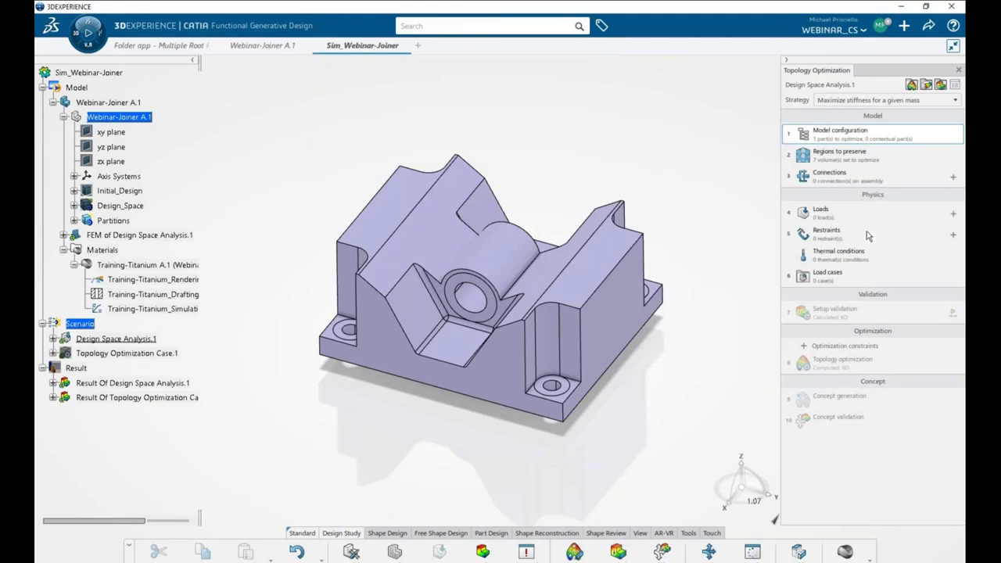
- Confirm the six small preserved regions, leaving Volume 1 (1.796kg) unpreserved for optimization
click(842, 158)
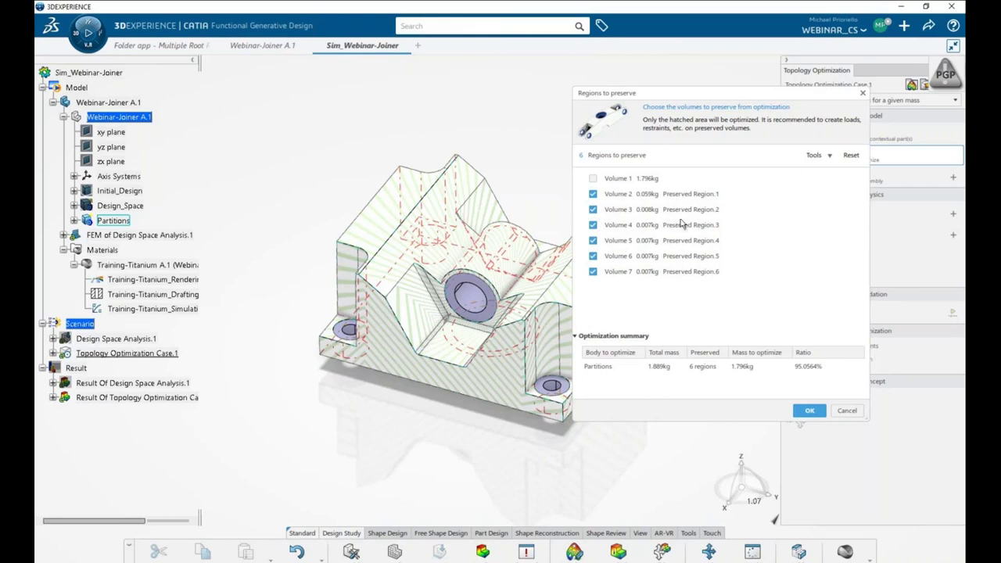
click(592, 179)
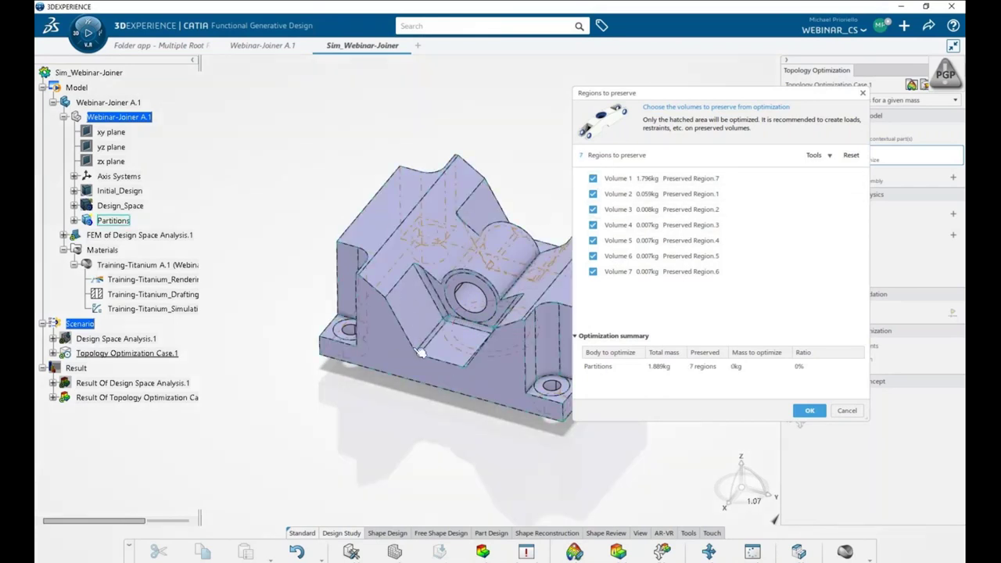
click(592, 179)
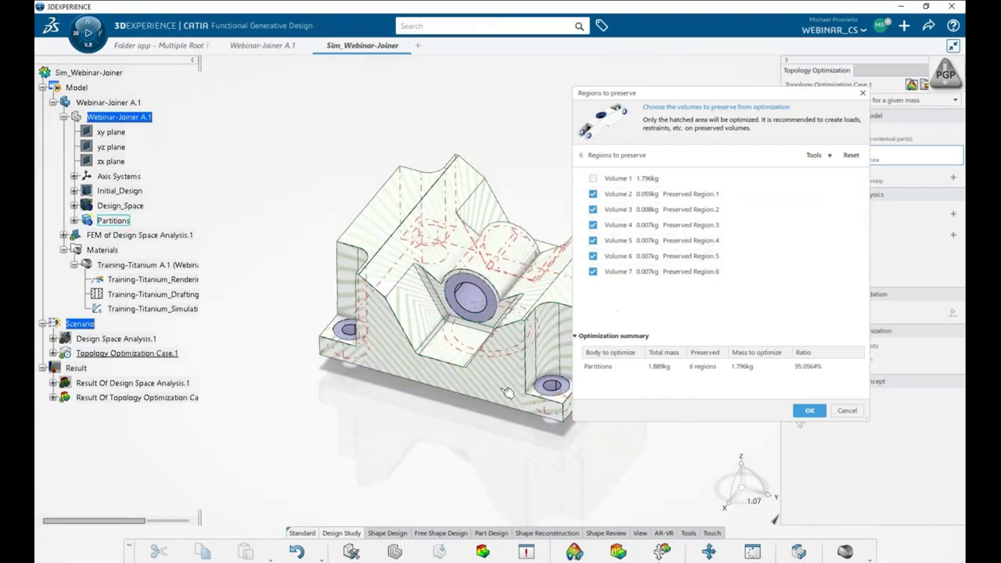
middle_drag(547, 266, 661, 212)
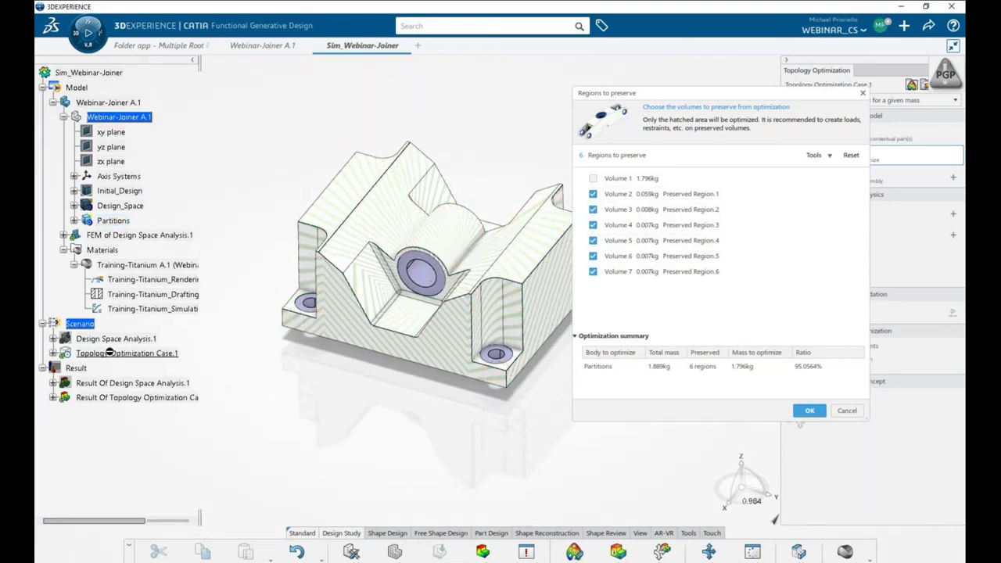
scroll(109, 351, down, 3)
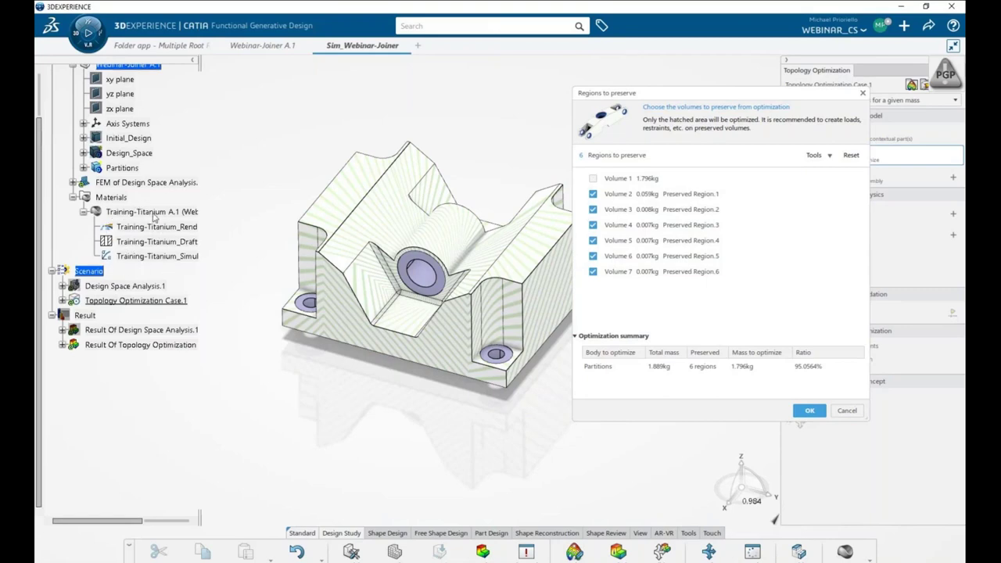
scroll(162, 231, up, 3)
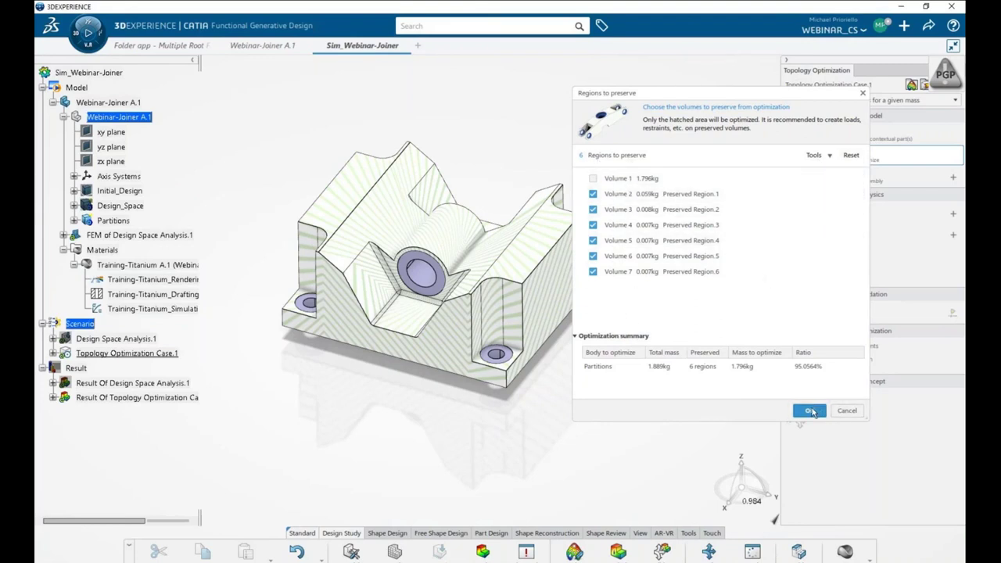
click(810, 411)
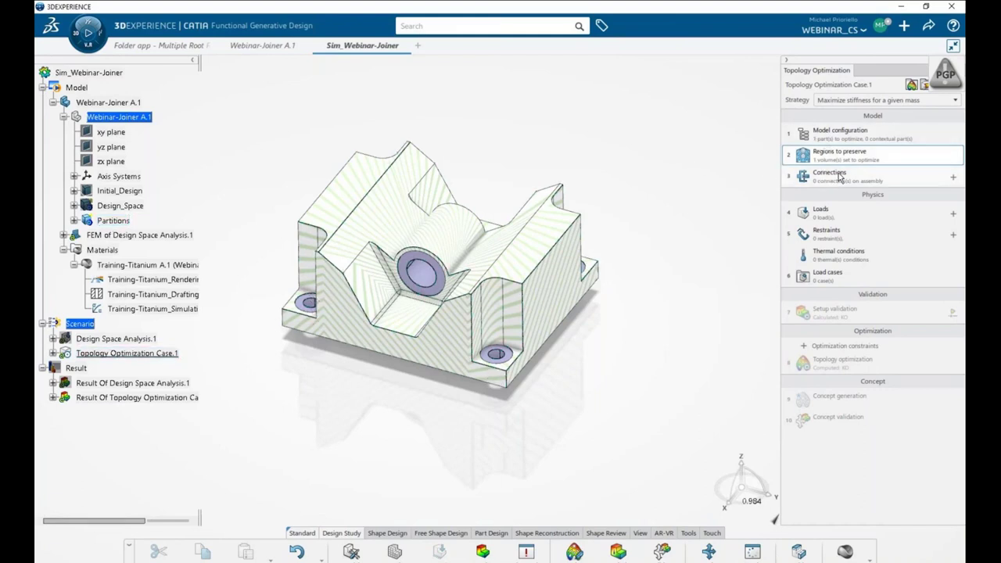
- Add a new Bolt connection, Bolt.1, from the model's connection definitions
click(838, 178)
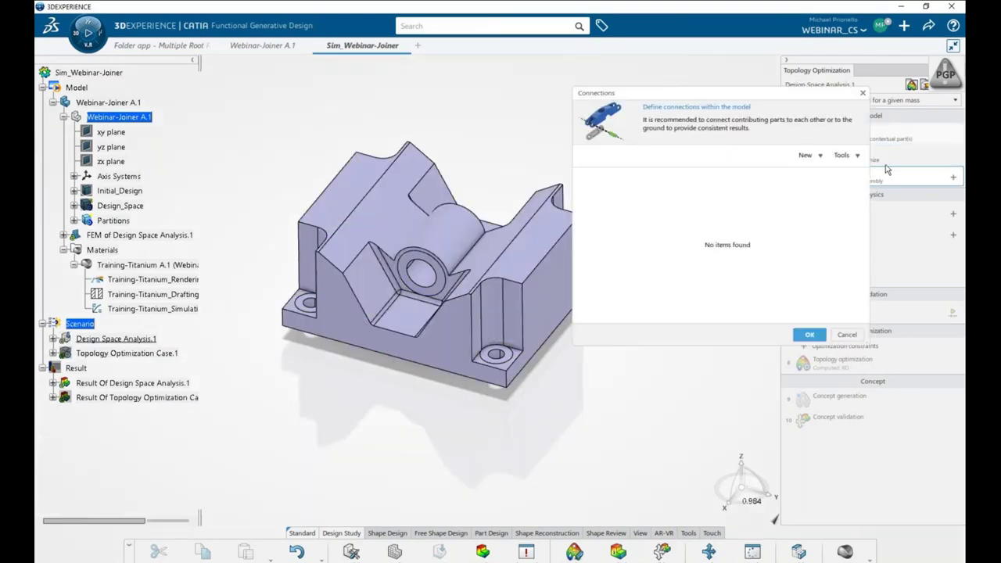
click(817, 156)
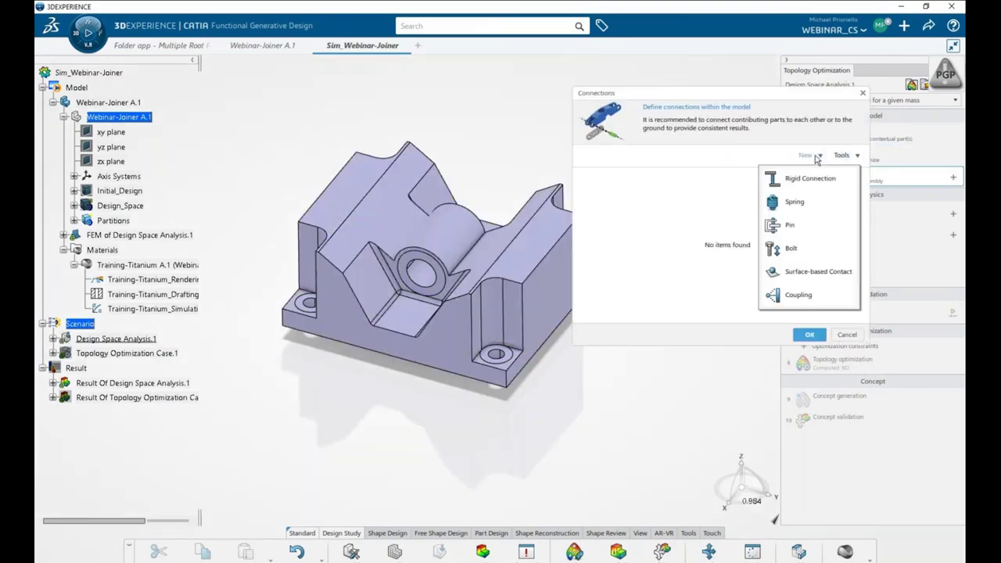
click(791, 249)
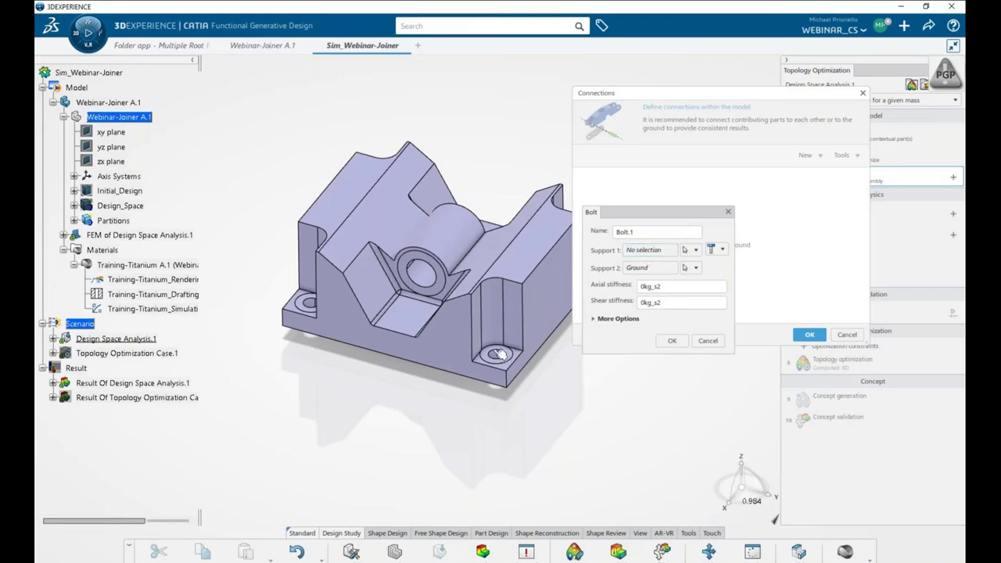
- Define Bolt.1 as a Standard Bolt on the front-right hole edge with 1e+008kg_s2 axial stiffness
click(649, 251)
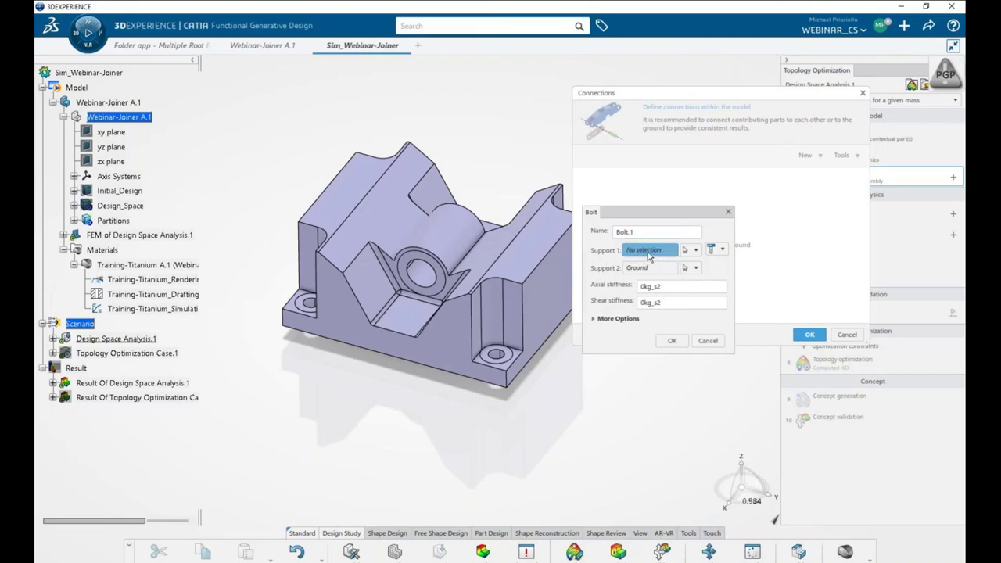
click(721, 249)
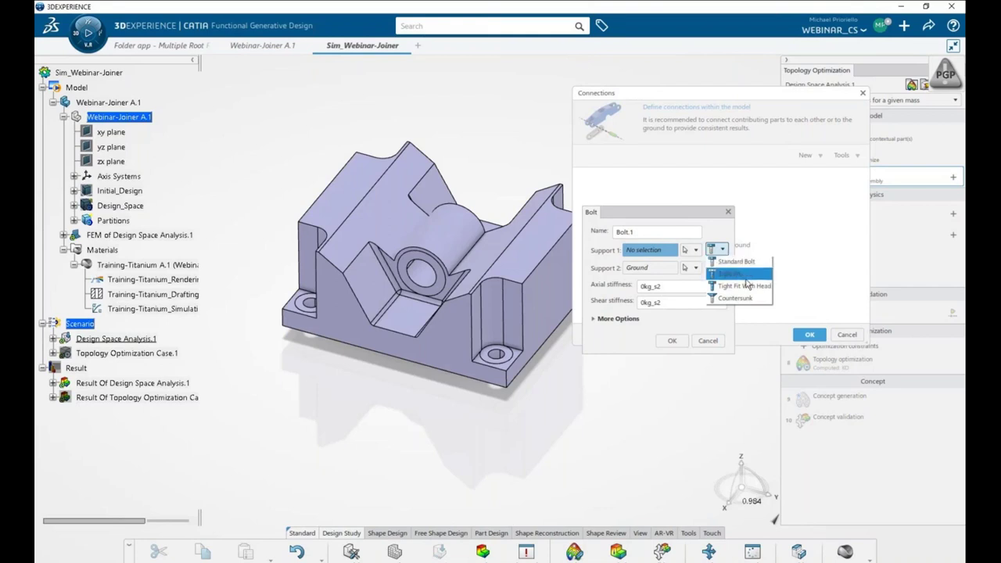
click(738, 264)
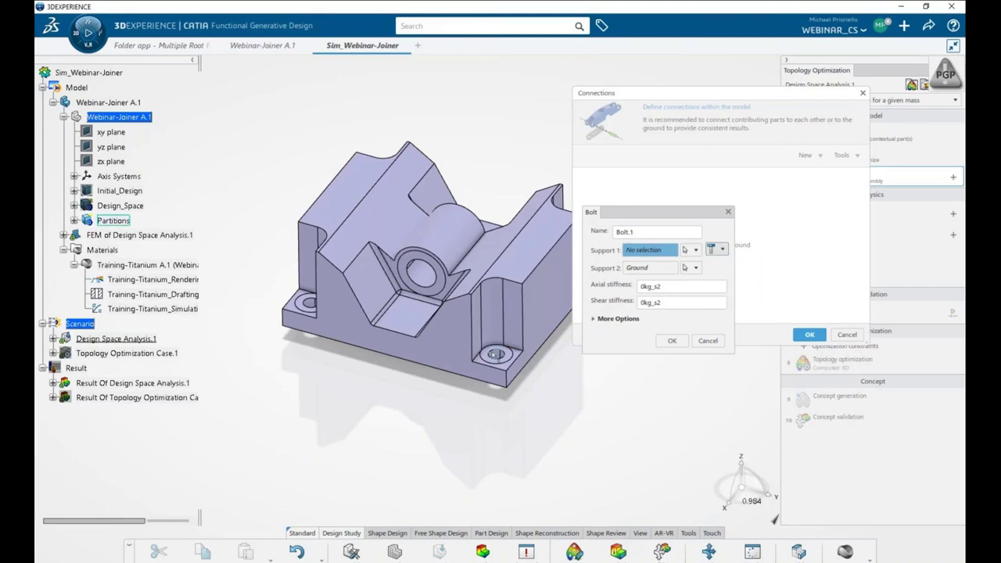
click(495, 353)
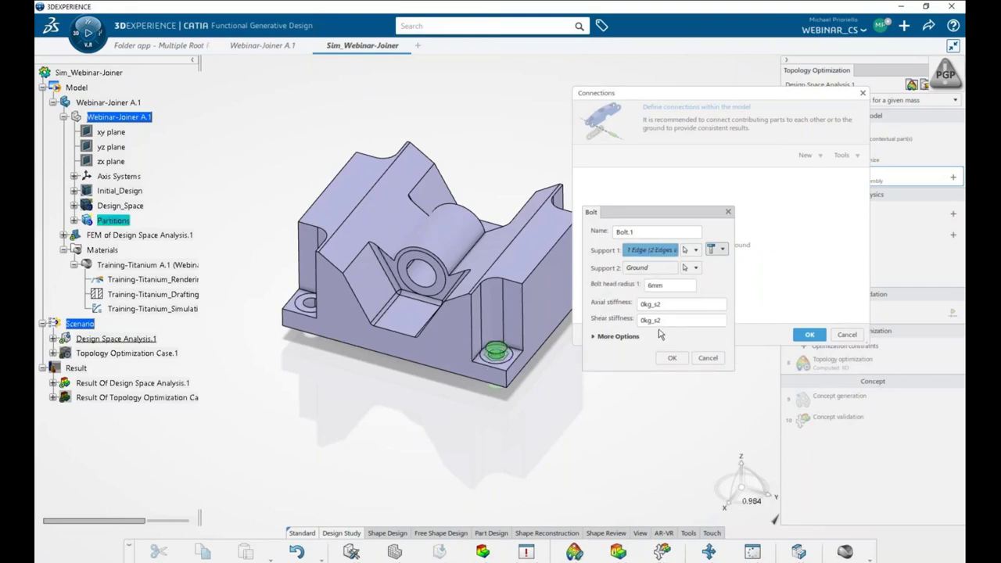
click(679, 304)
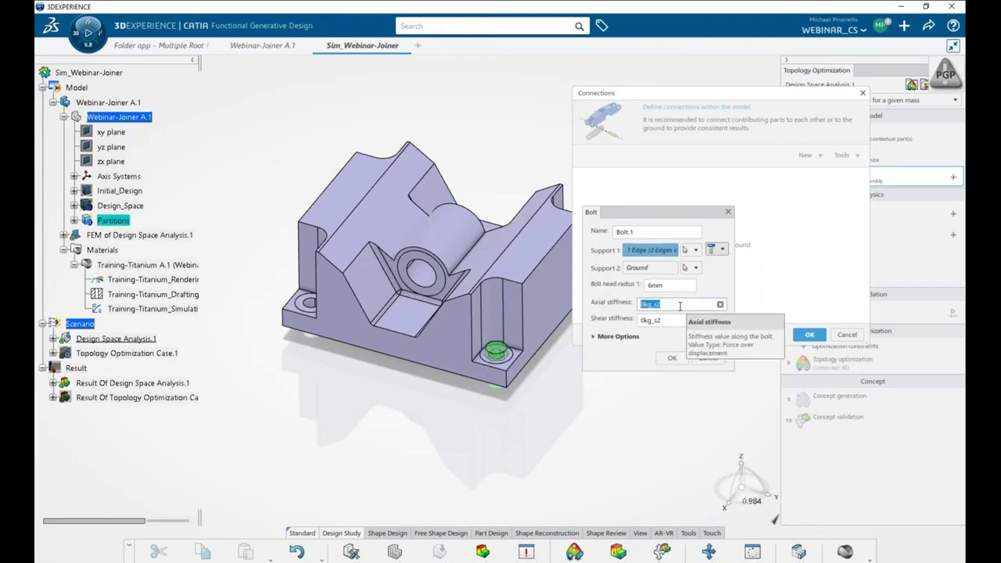
text(1e+008)
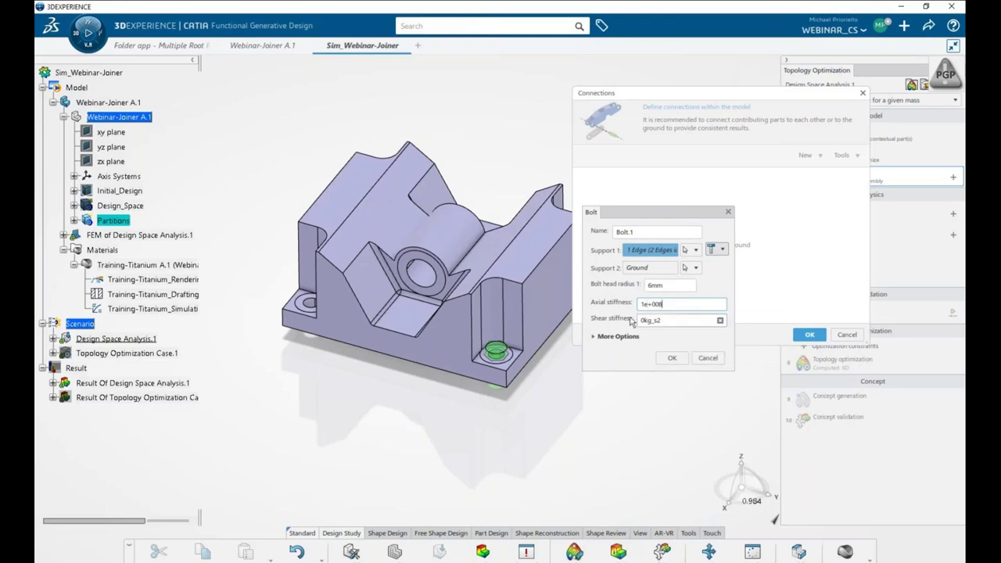
click(675, 321)
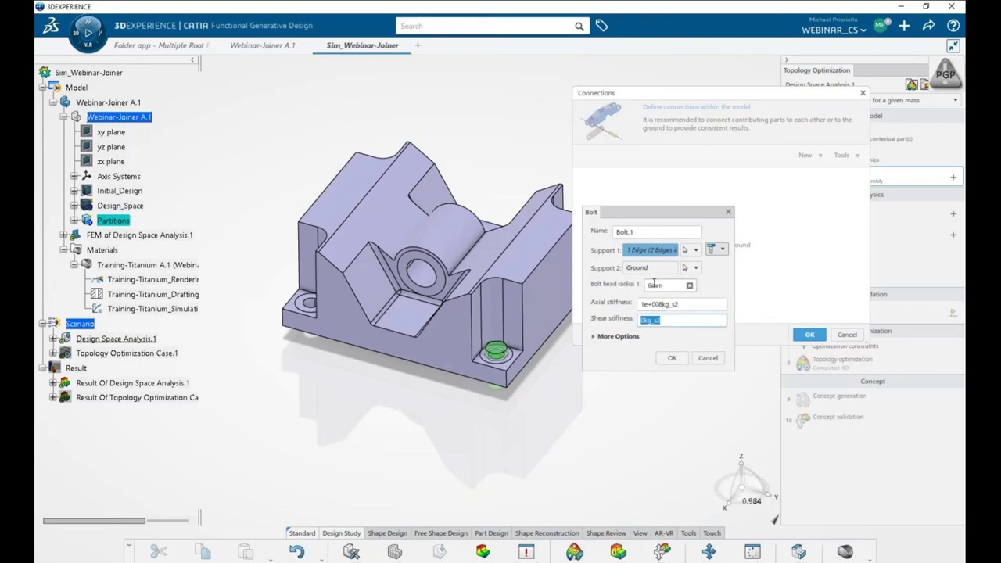
click(674, 284)
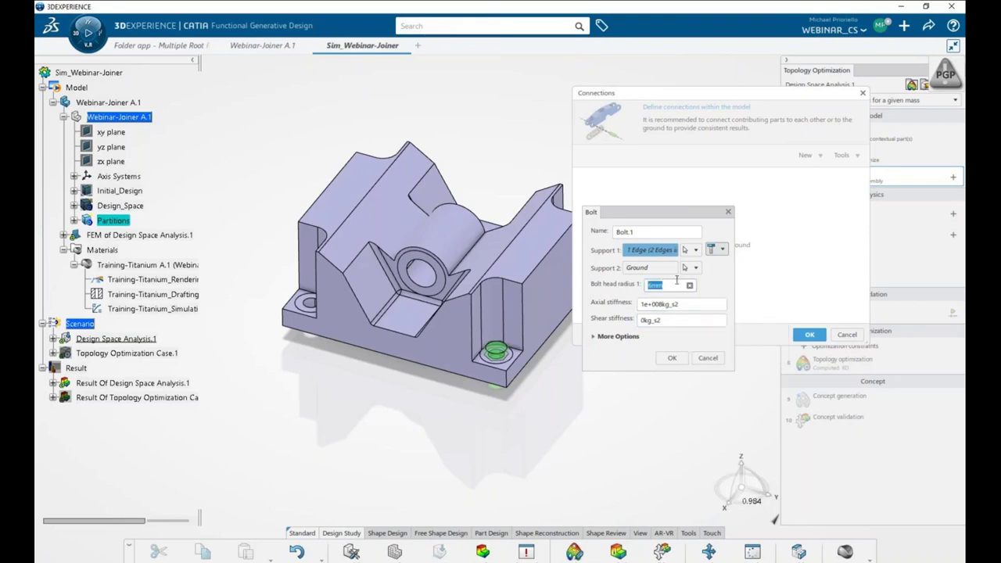
click(670, 359)
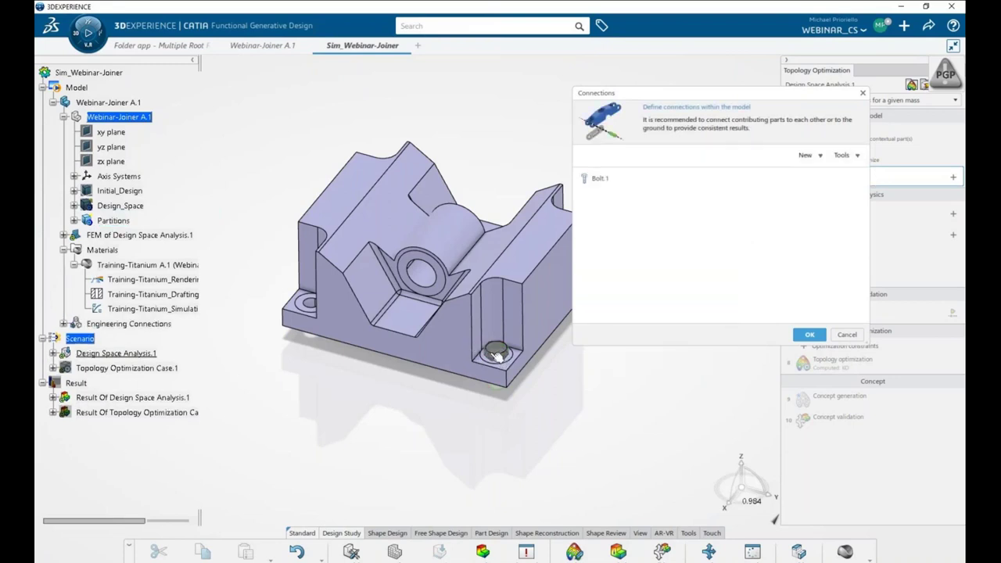
- Select Bolt.1 in the connections list
mouse_move(469, 351)
middle_down()
mouse_move(365, 317)
mouse_move(449, 305)
mouse_move(476, 408)
mouse_move(500, 365)
middle_up()
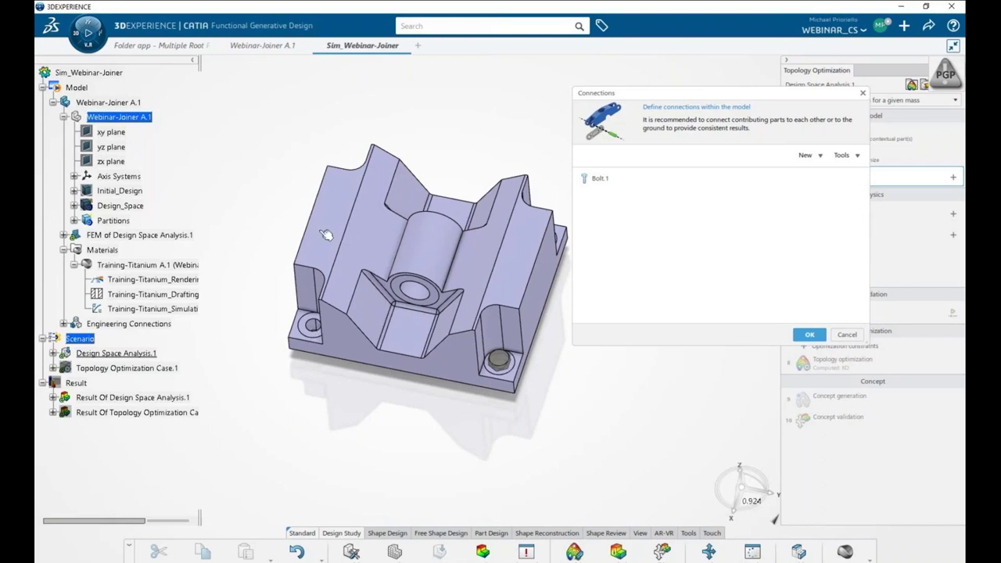
mouse_move(703, 178)
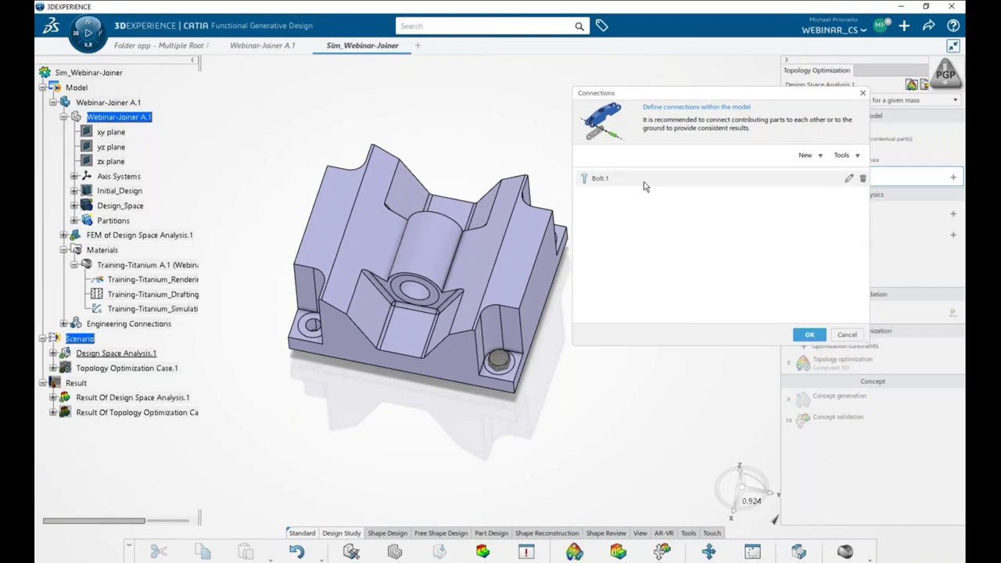
click(600, 182)
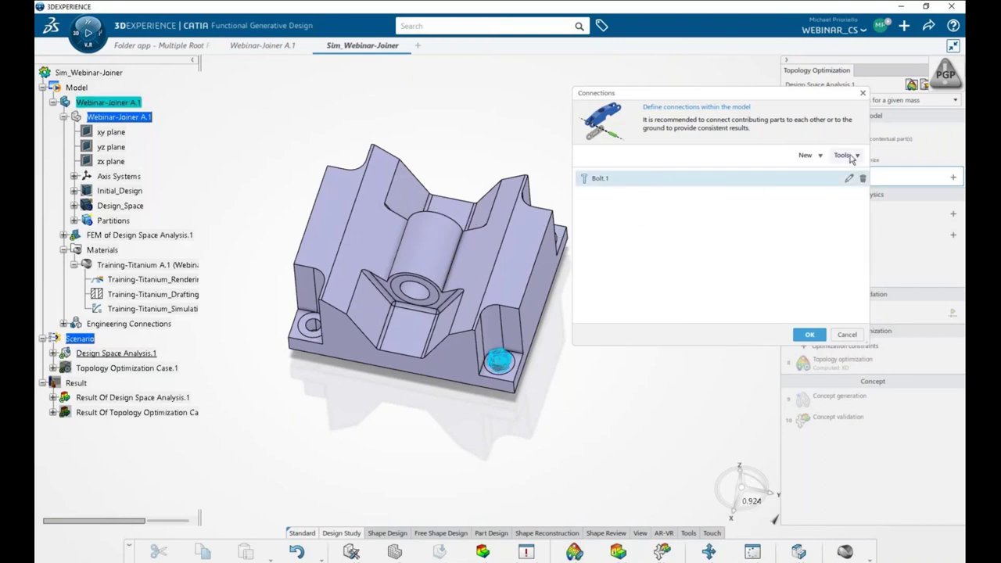
click(851, 156)
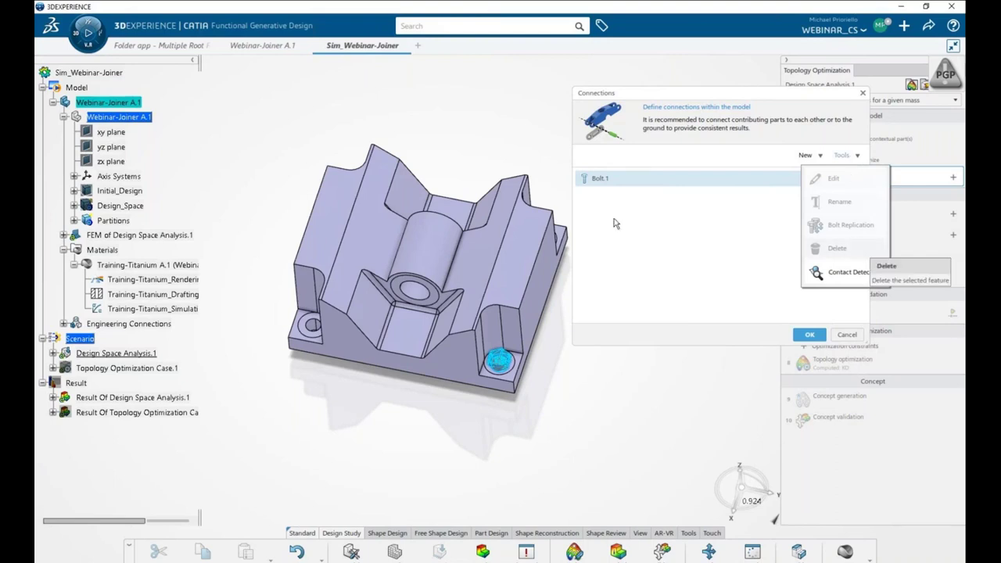
click(794, 180)
double_click(794, 179)
click(794, 180)
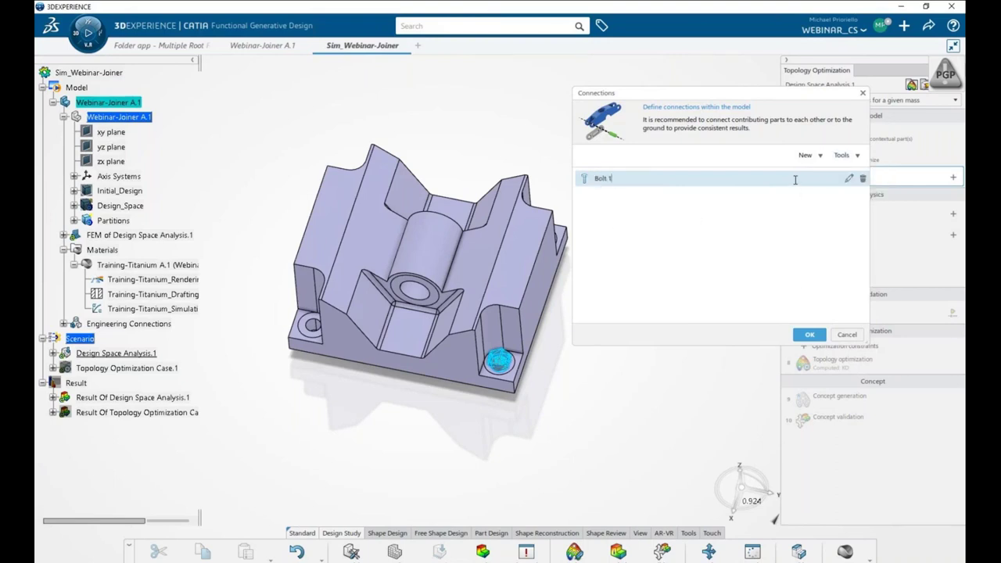
click(844, 156)
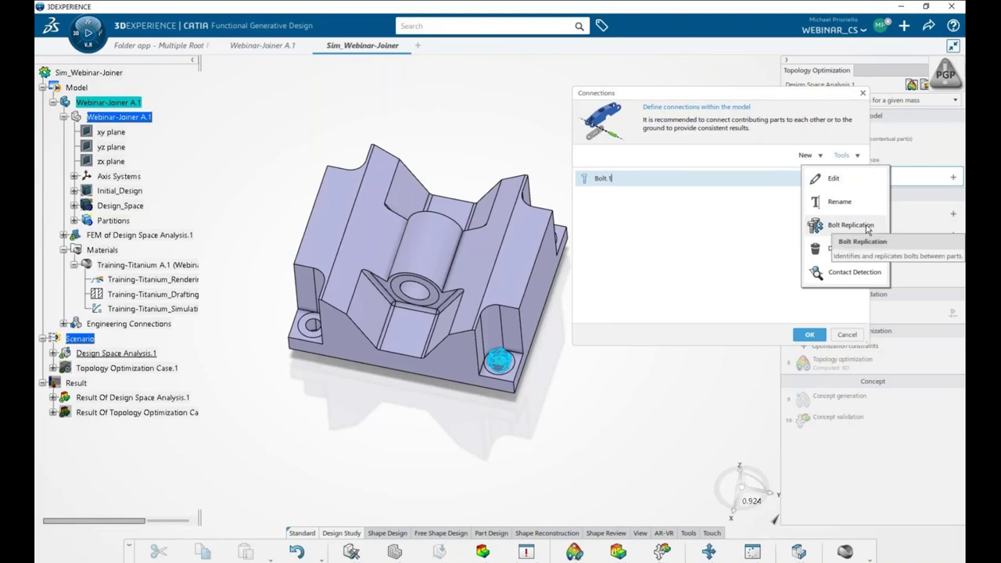
- Replicate Bolt.1 into the three matching holes, adding Bolt.2 through Bolt.4
click(850, 225)
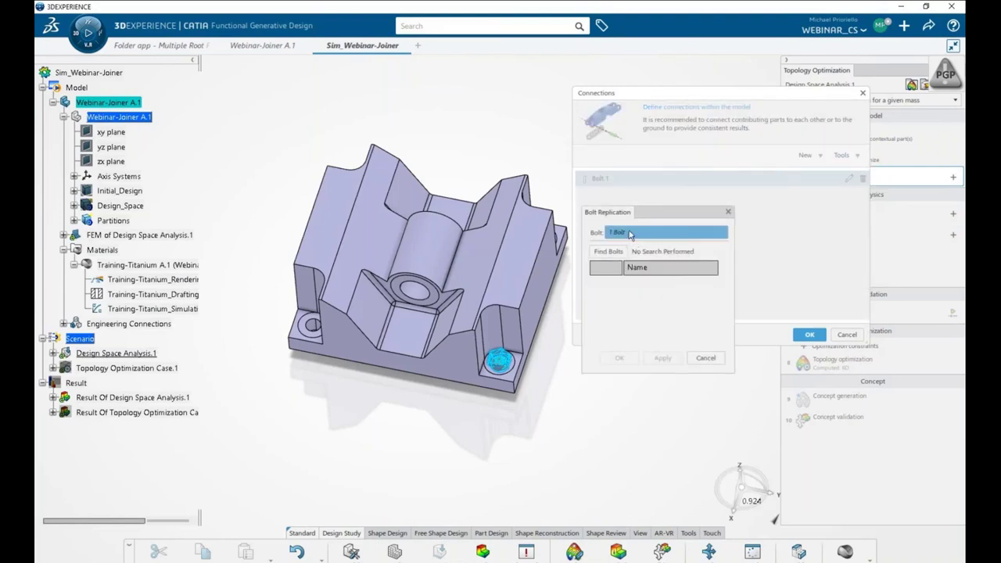
click(608, 251)
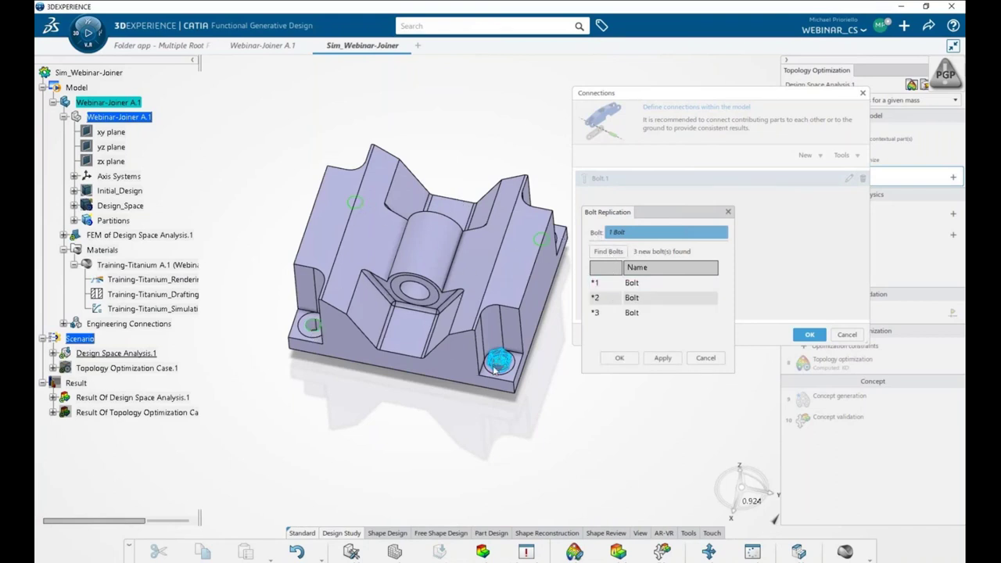
middle_drag(393, 291, 340, 364)
click(637, 286)
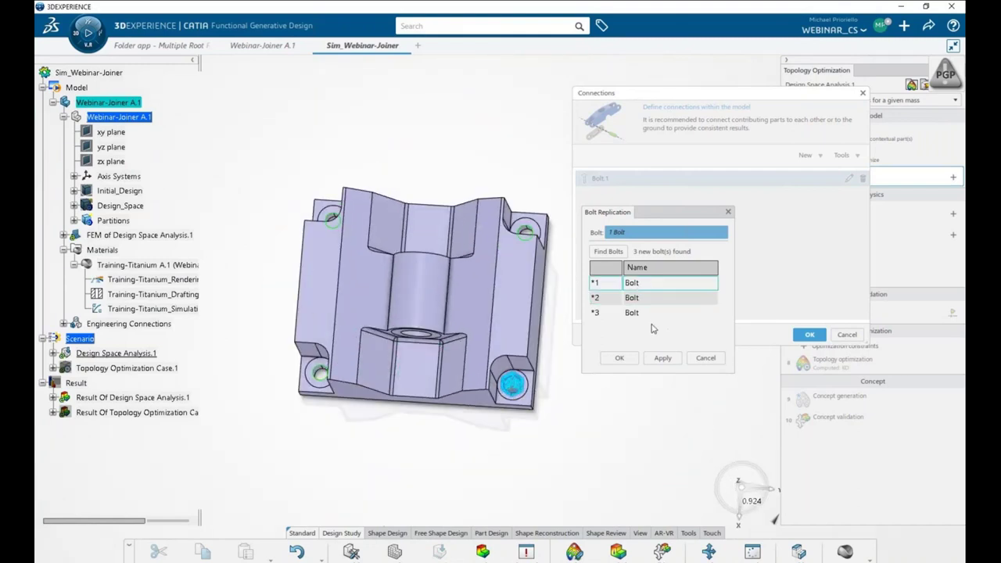
click(653, 315)
click(619, 357)
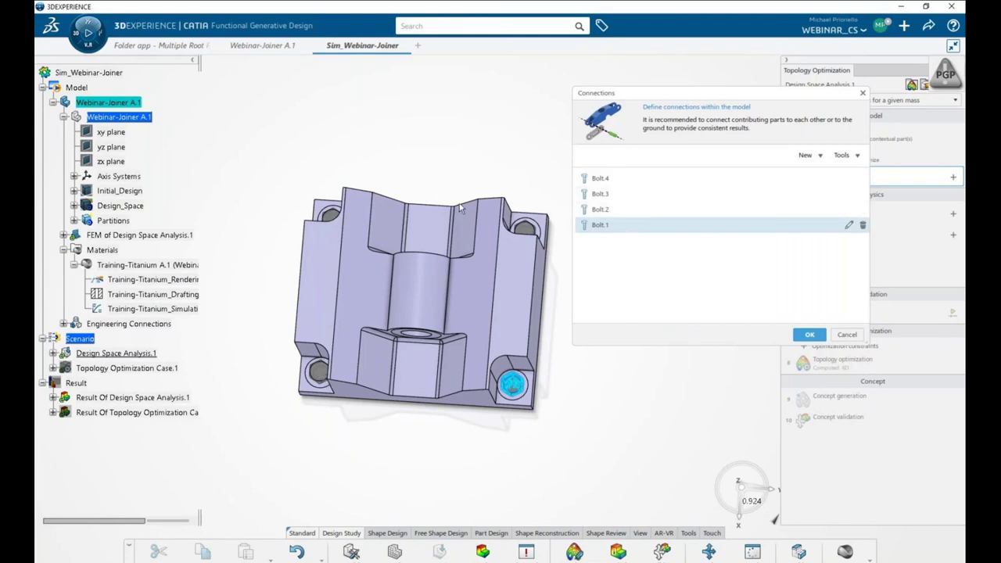
- Commit the four bolts and reopen Connections to see the positive shear stiffness diagnostic
middle_drag(376, 324, 430, 254)
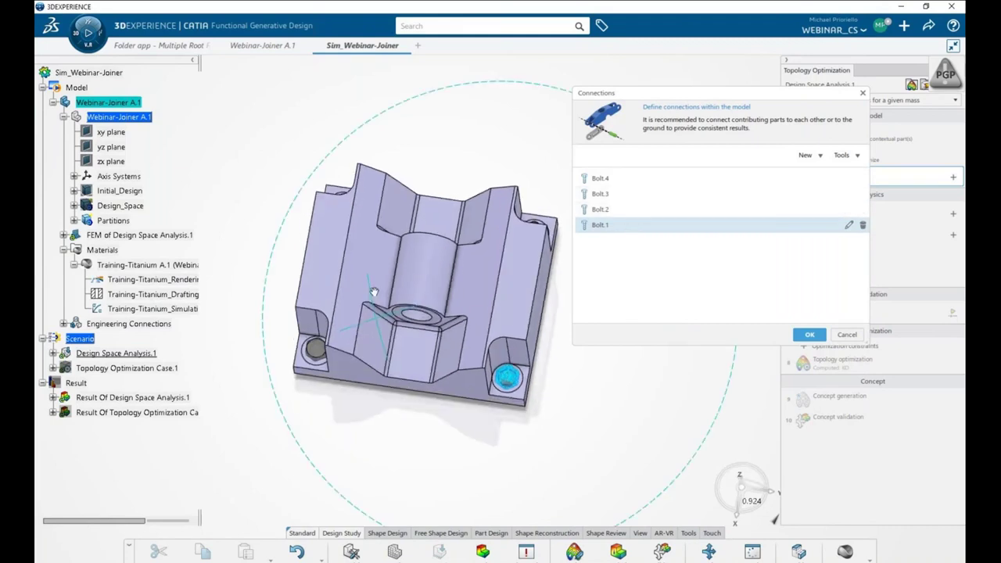
click(810, 155)
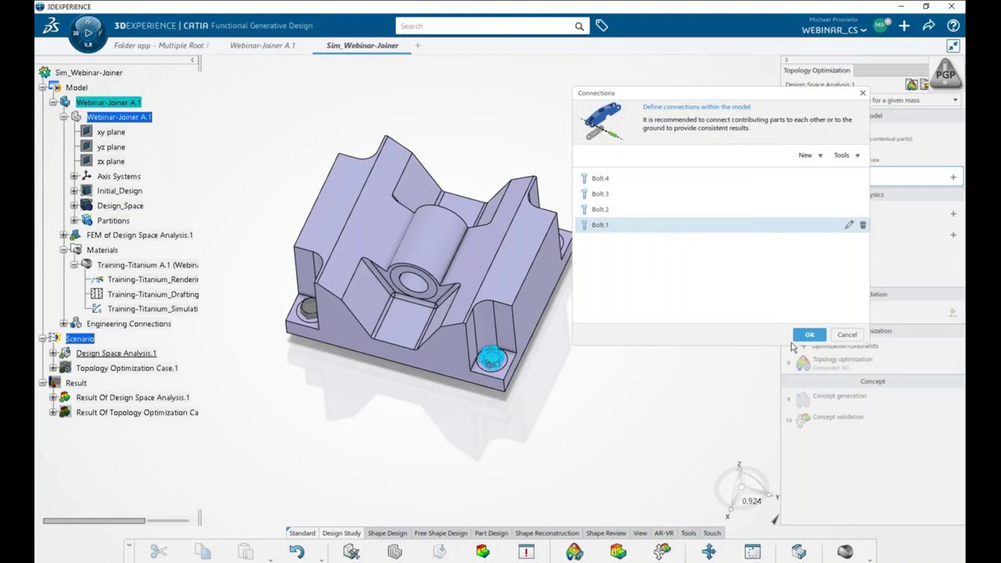
click(802, 337)
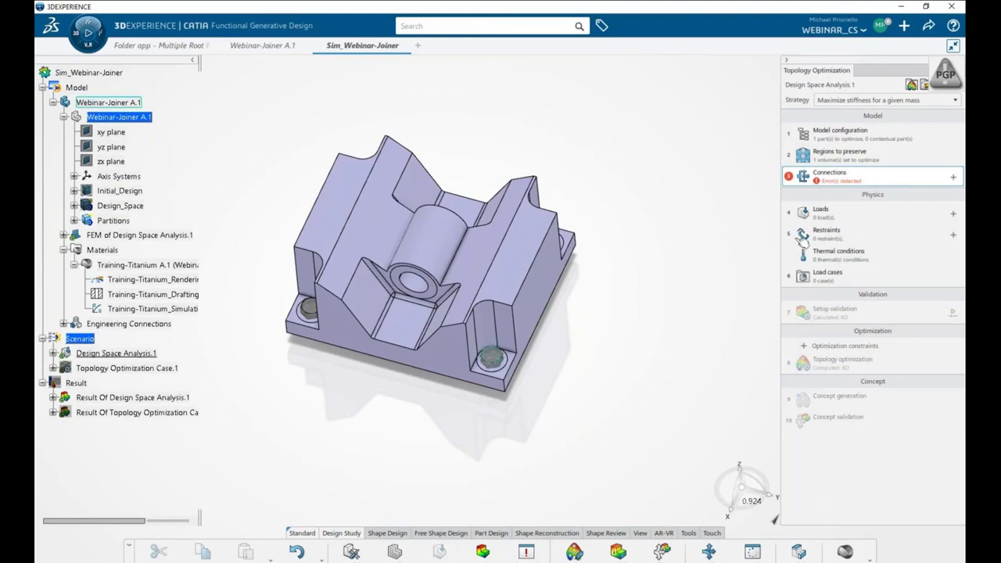
click(845, 180)
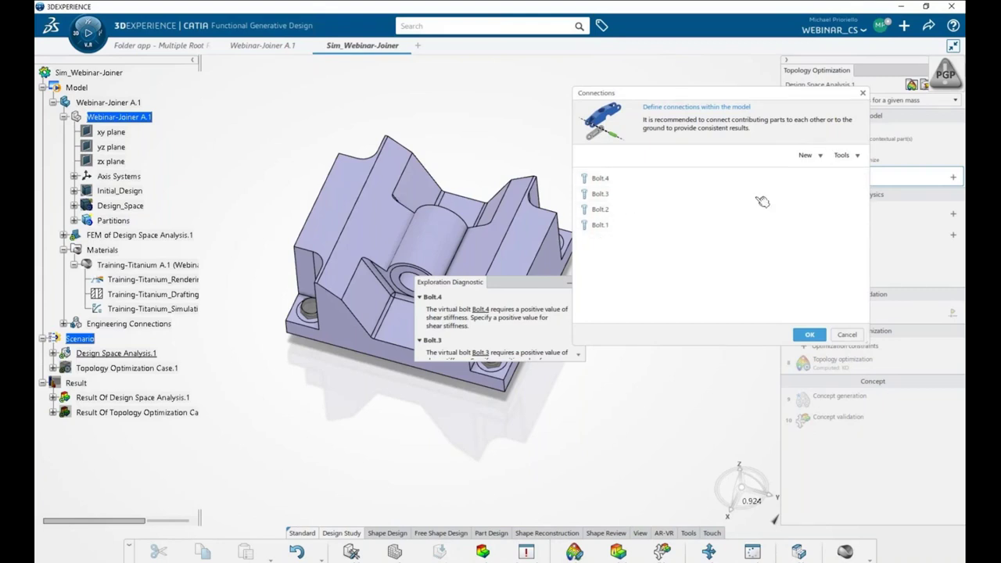
- Copy the 1e+008kg_s2 axial stiffness into shear stiffness for Bolt.4 and Bolt.3
click(849, 180)
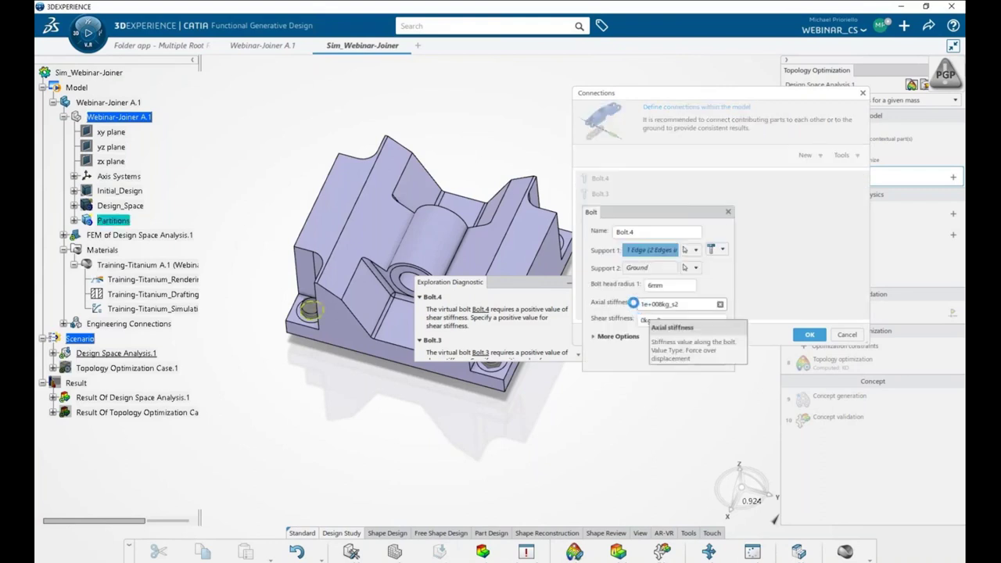
triple_click(664, 304)
key(ctrl+c)
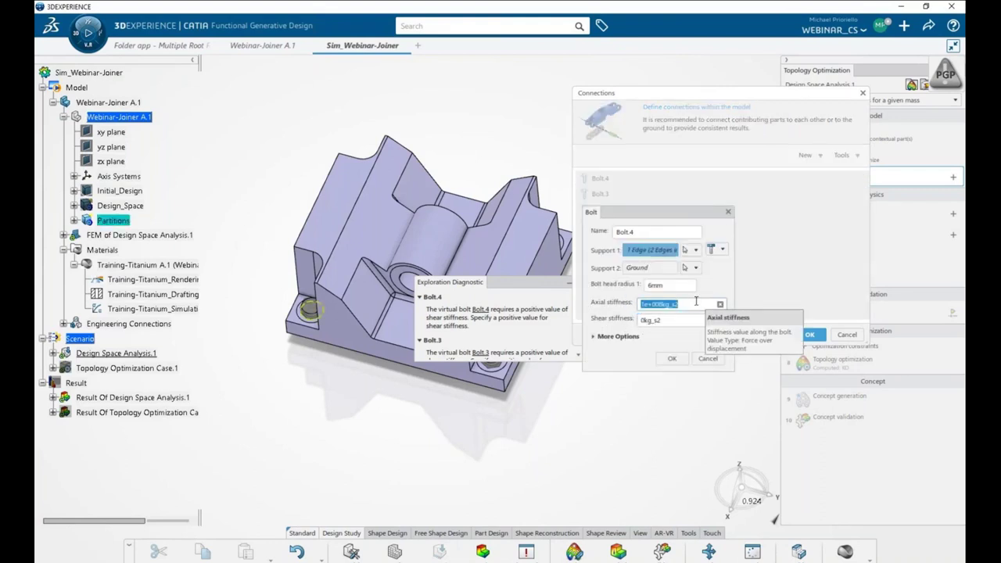
triple_click(679, 320)
key(ctrl+v)
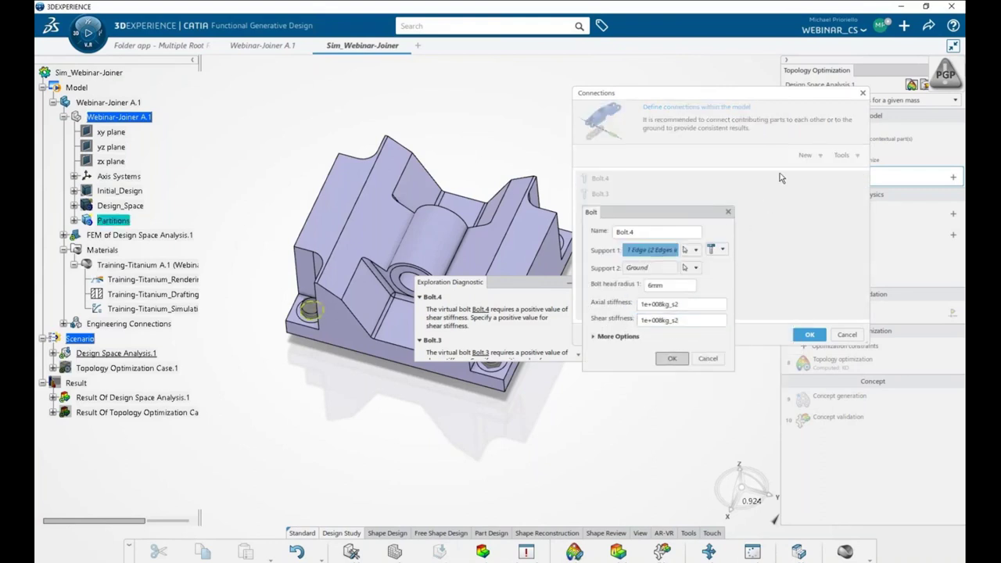
click(671, 358)
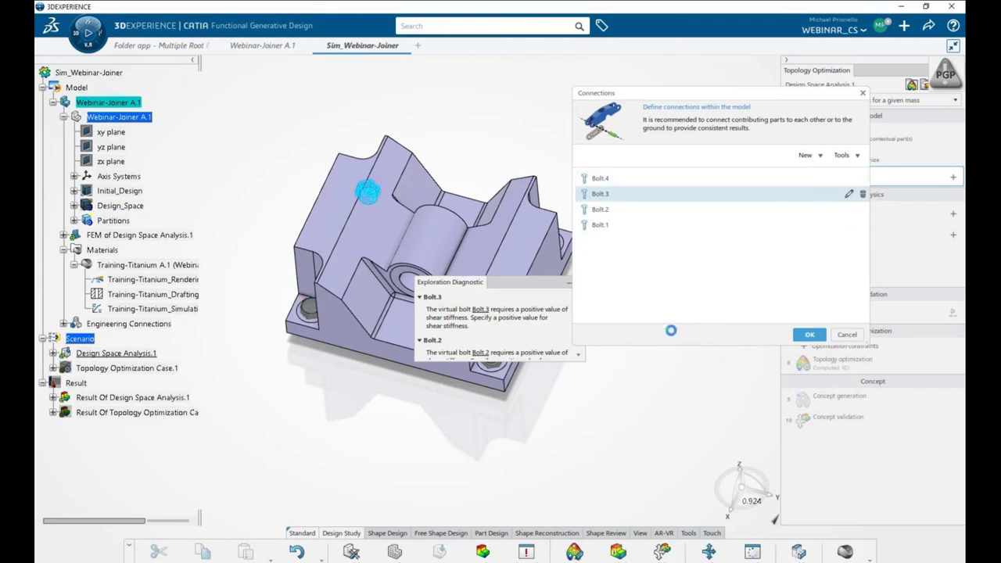
triple_click(663, 303)
key(ctrl+c)
triple_click(664, 320)
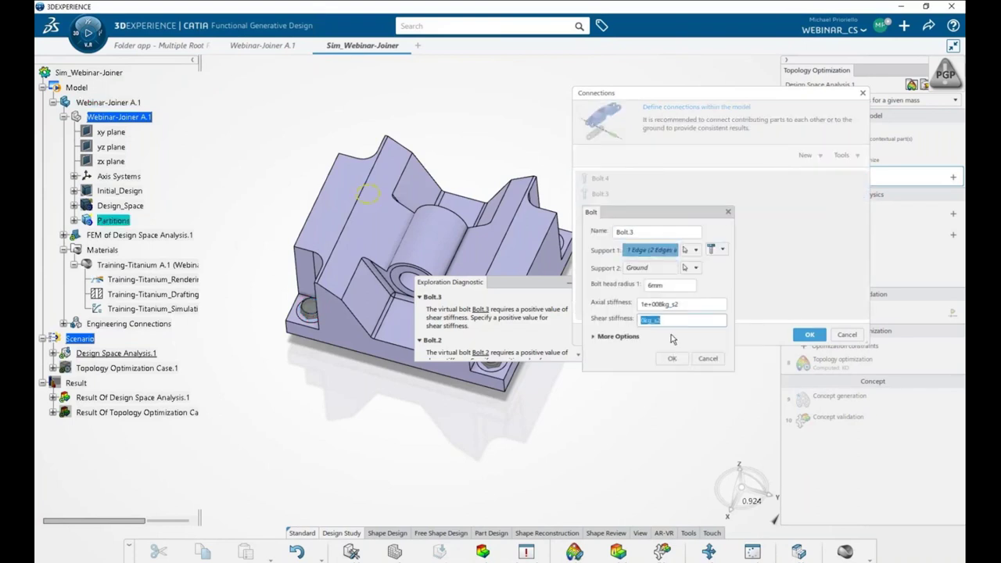
key(ctrl+v)
click(671, 358)
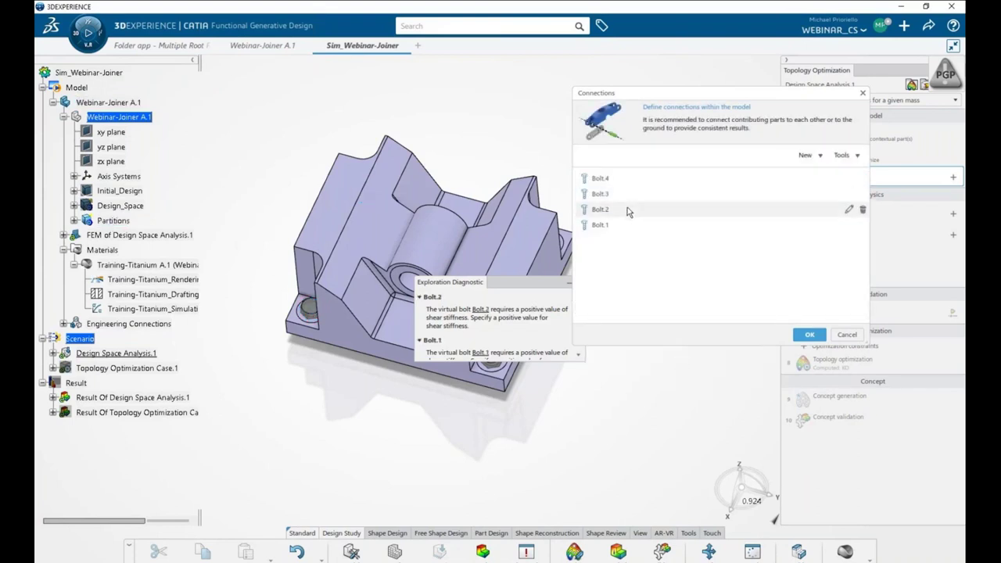
- Set Bolt.2 and Bolt.1 shear stiffness to 1e+008kg_s2 and confirm all four bolts
click(848, 209)
triple_click(665, 320)
key(ctrl+v)
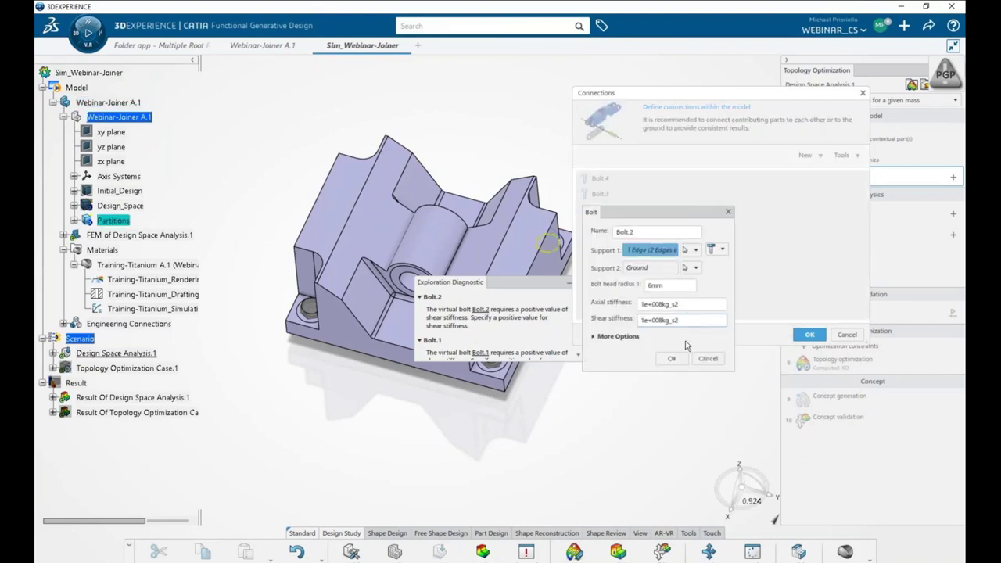
click(672, 358)
click(849, 225)
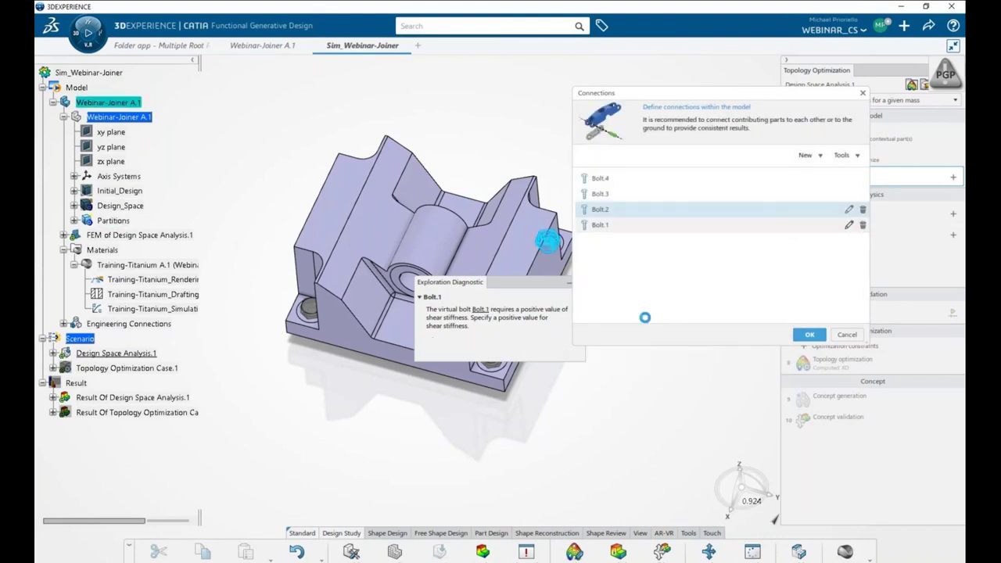
triple_click(664, 320)
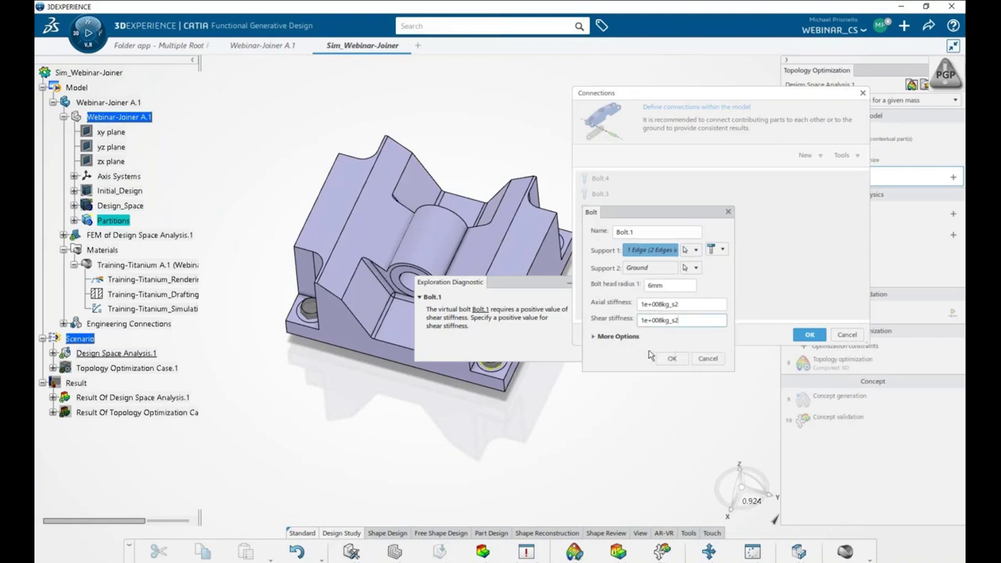
key(ctrl+v)
click(671, 358)
click(813, 335)
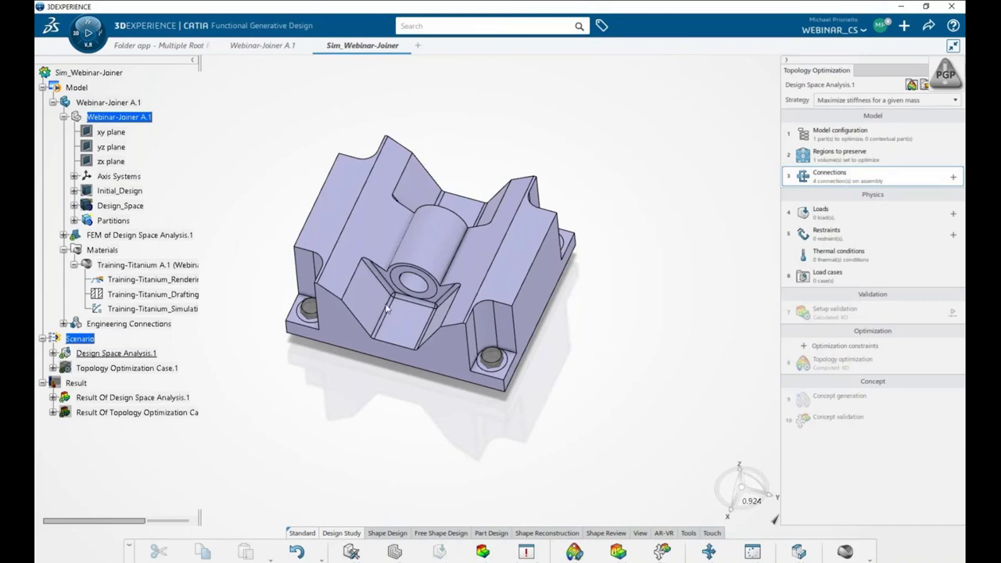
- Turn the part to face the cylinder bore and open the empty Loads list
middle_drag(422, 330, 659, 295)
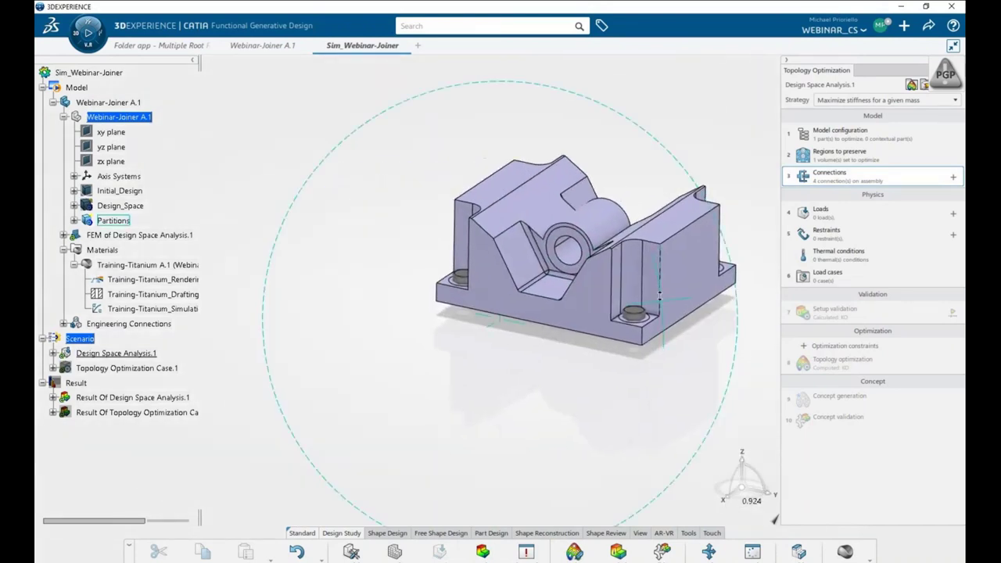
scroll(460, 266, up, 2)
middle_drag(333, 328, 536, 351)
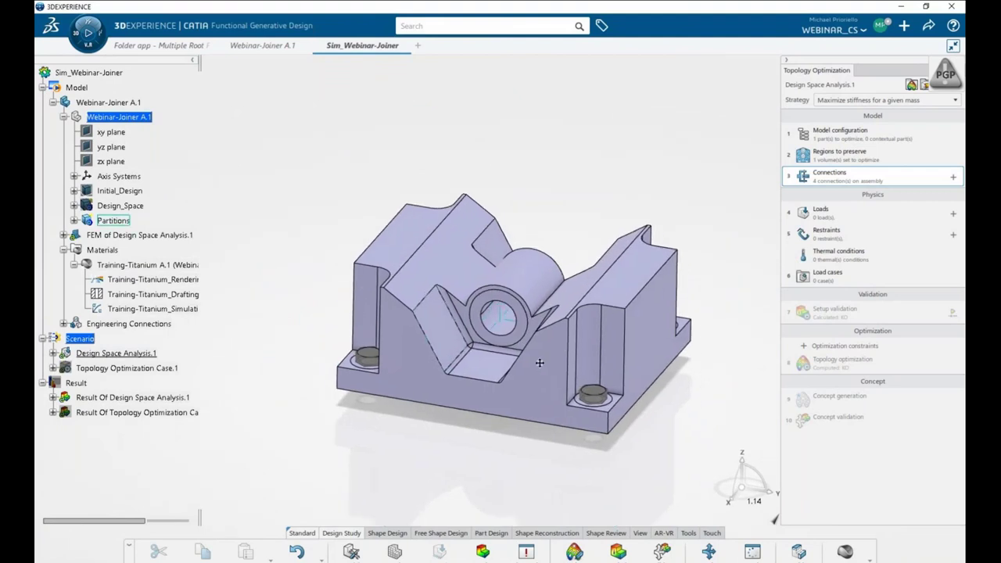
click(853, 219)
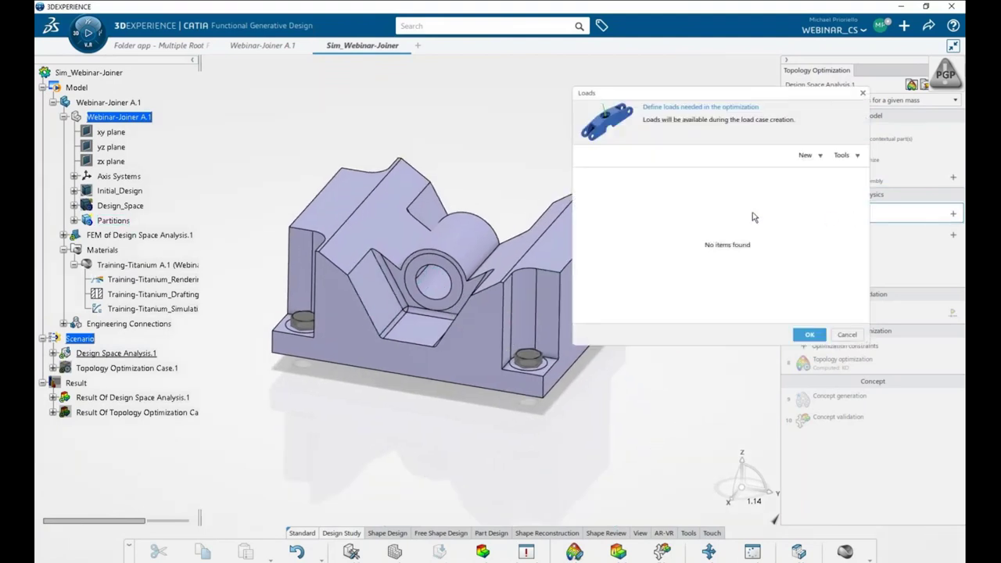
- Create Bearing Load.1 on the cylinder bore face with Force X of 25015 N
click(805, 157)
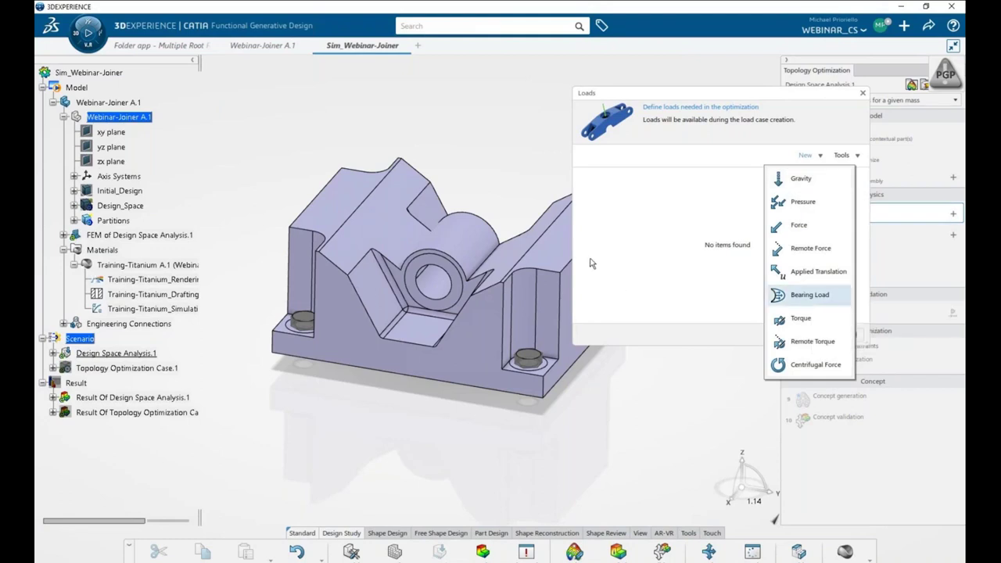
click(637, 268)
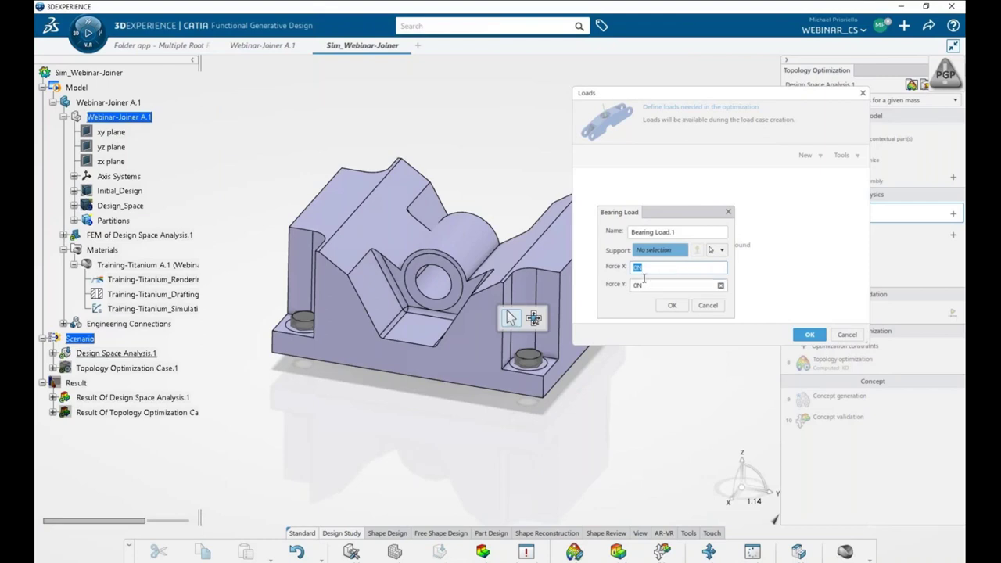
click(644, 284)
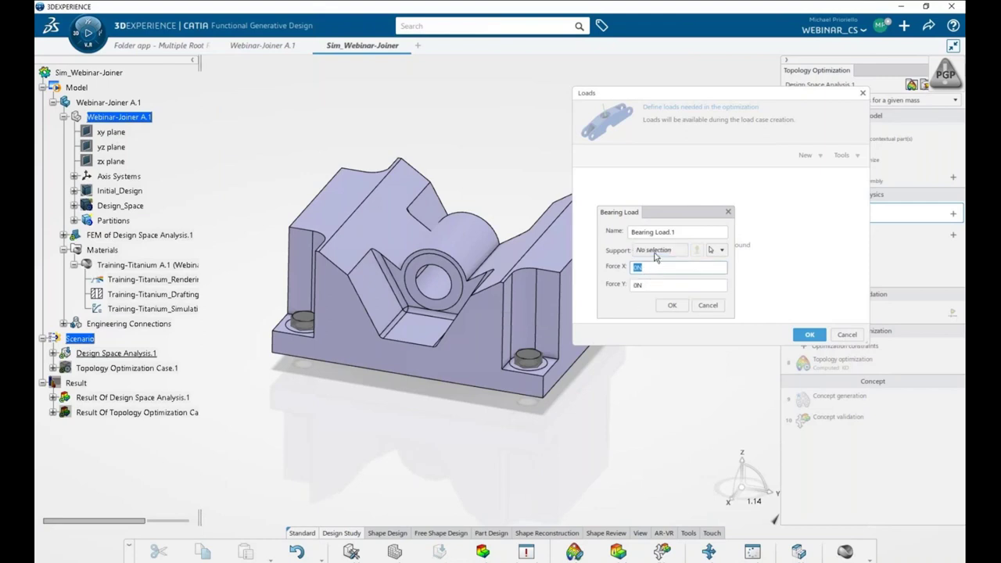
click(648, 255)
click(437, 283)
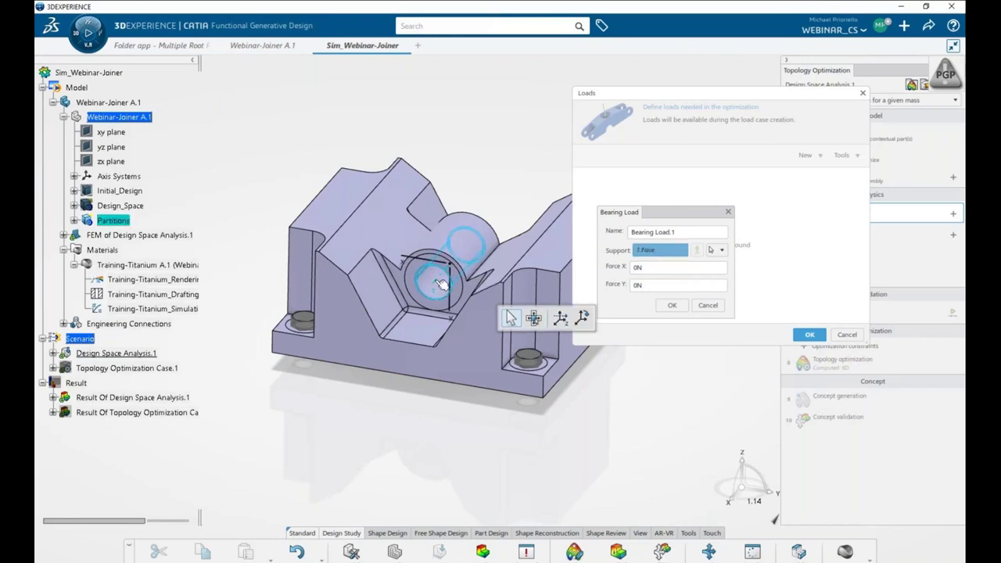
click(656, 267)
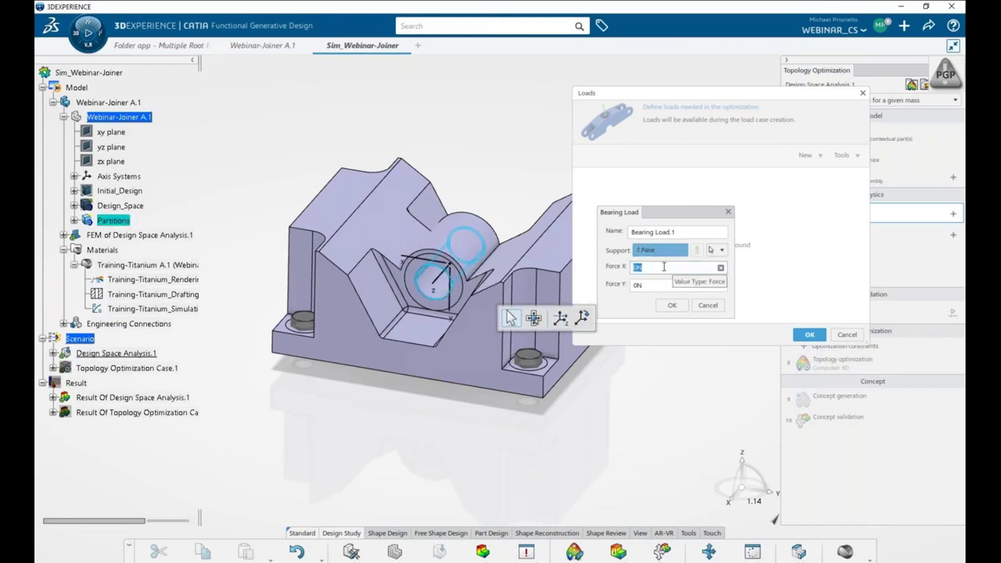
text(250)
text(15)
key(Return)
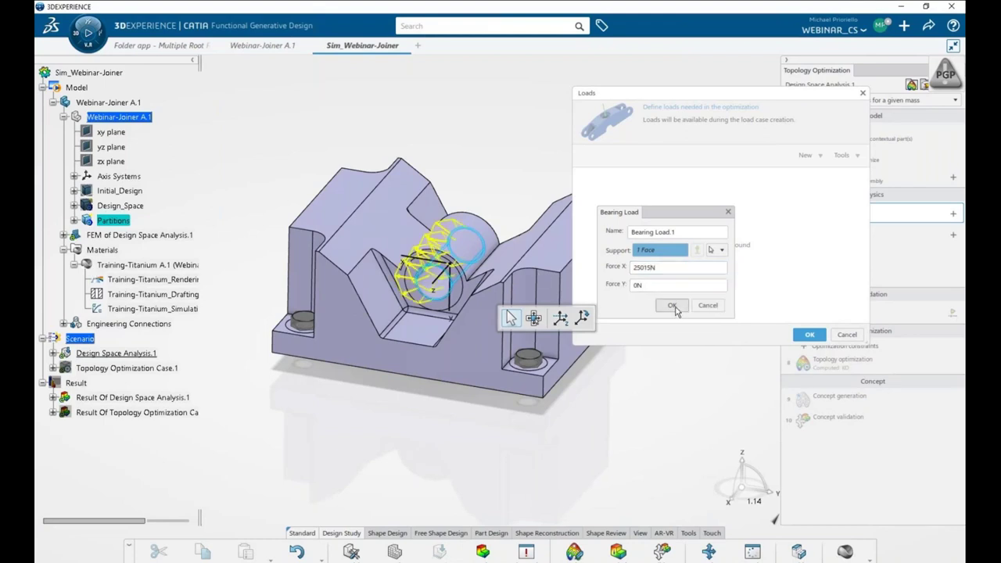
click(671, 304)
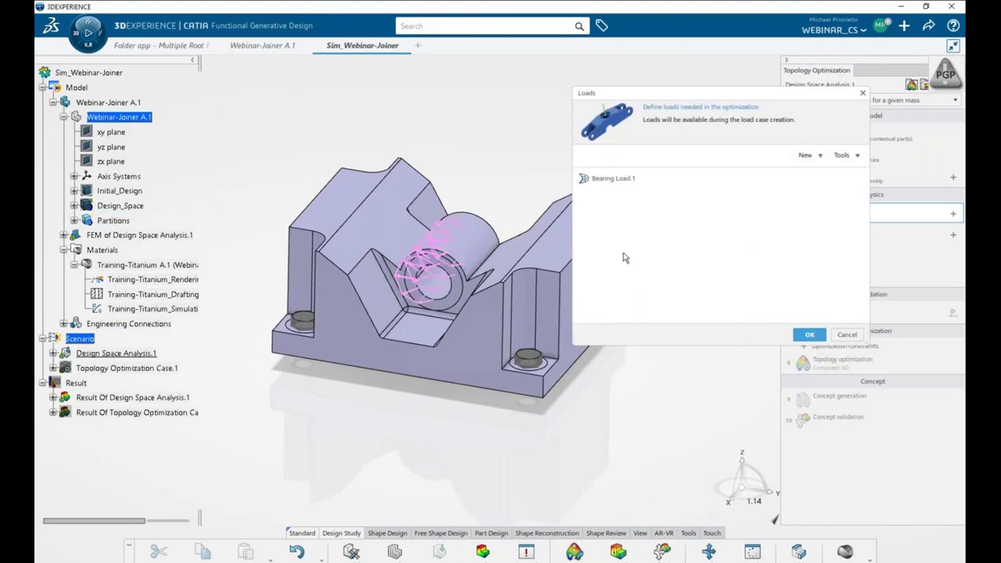
click(806, 155)
- Create Bearing Load.2 with Force Y of 40980 N on the cylinder face and close Loads
click(809, 295)
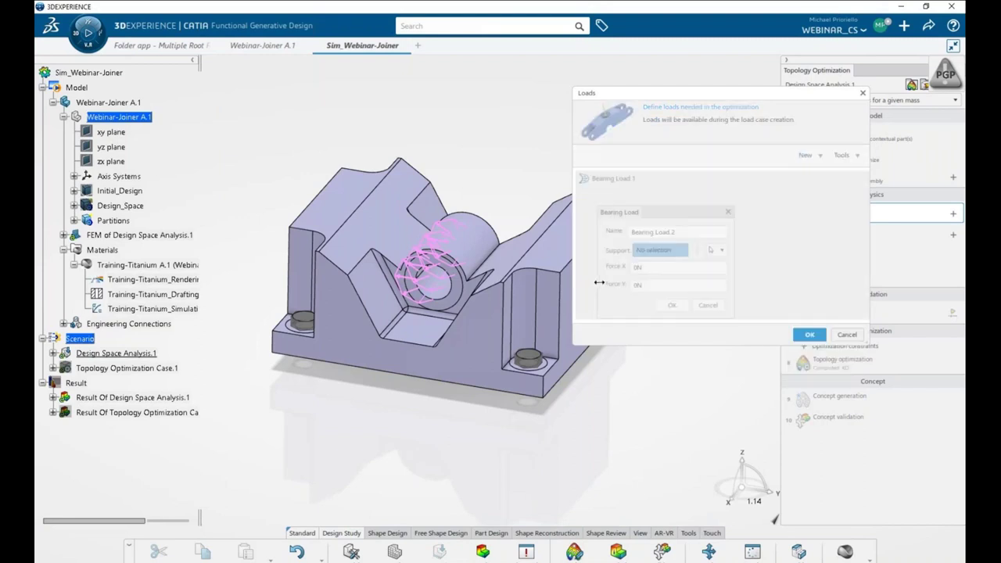
click(655, 285)
text(40)
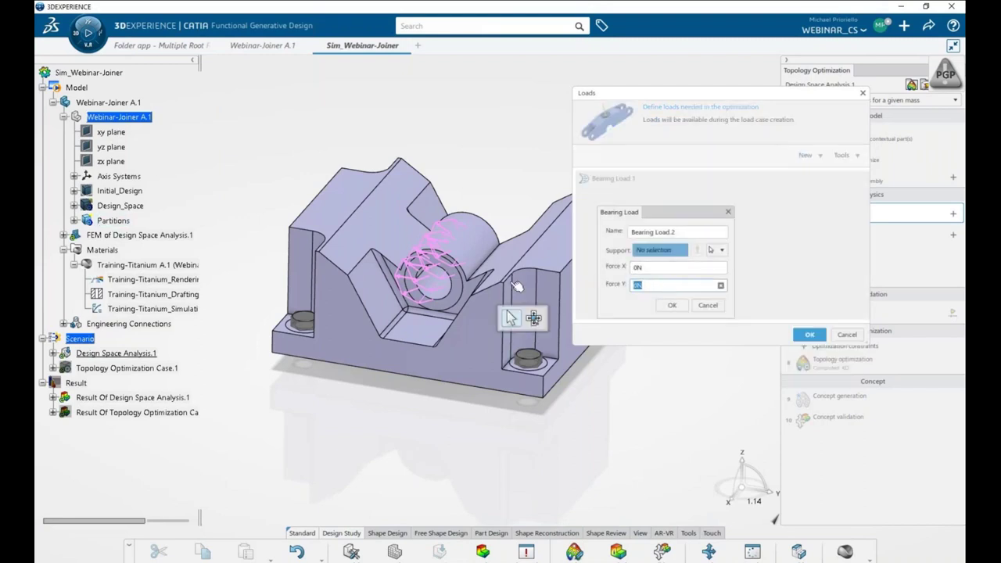
text(980)
key(Return)
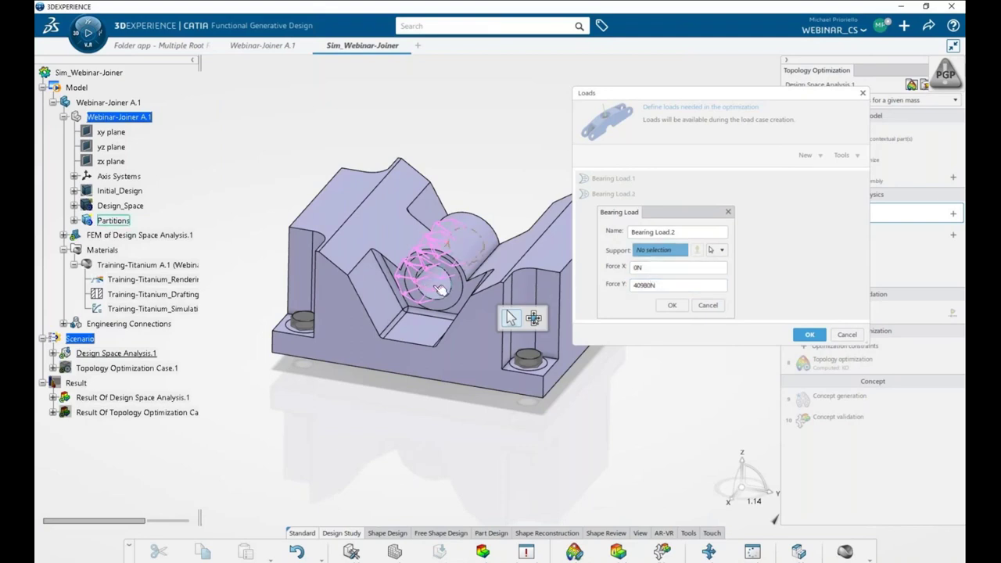
click(440, 289)
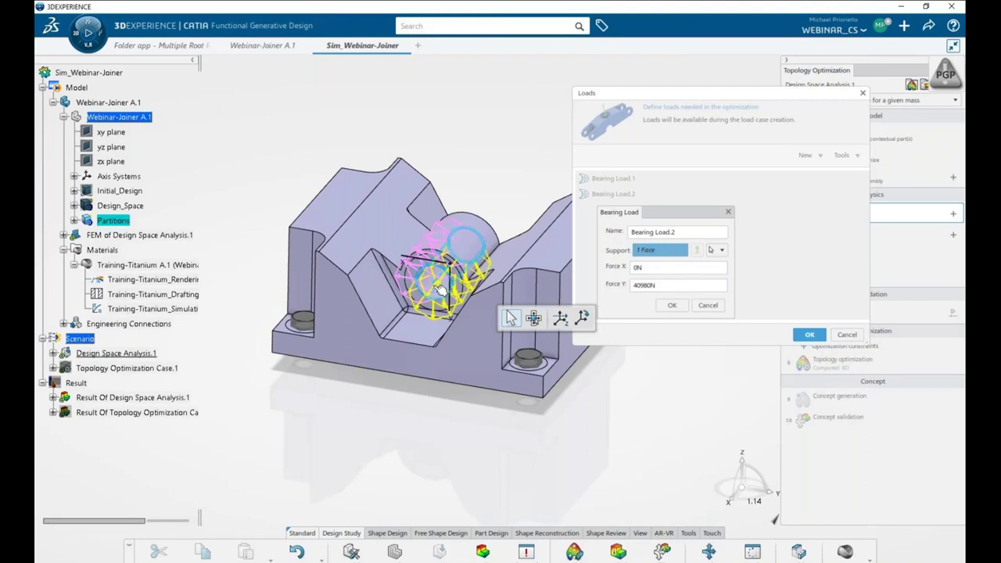
click(677, 308)
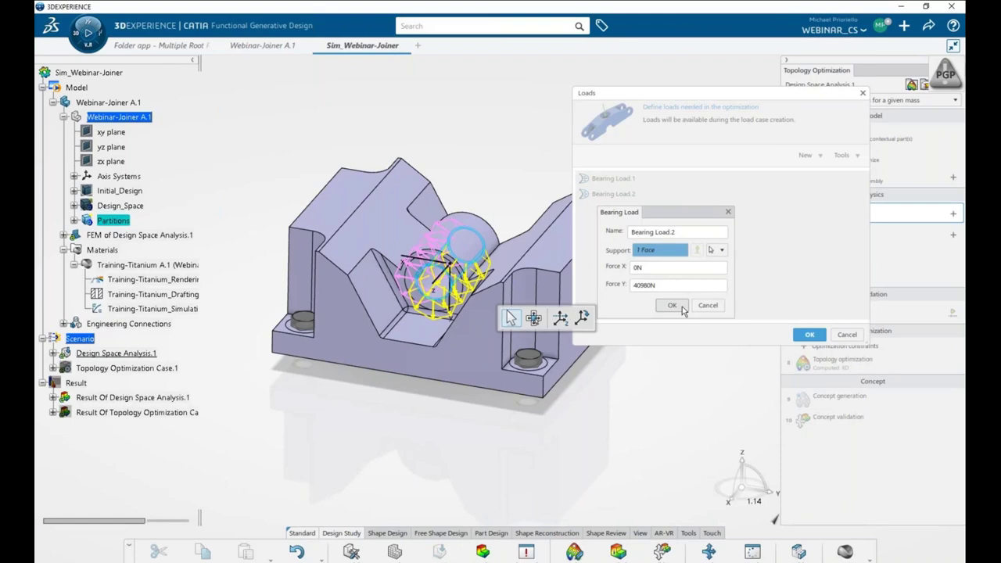
click(683, 310)
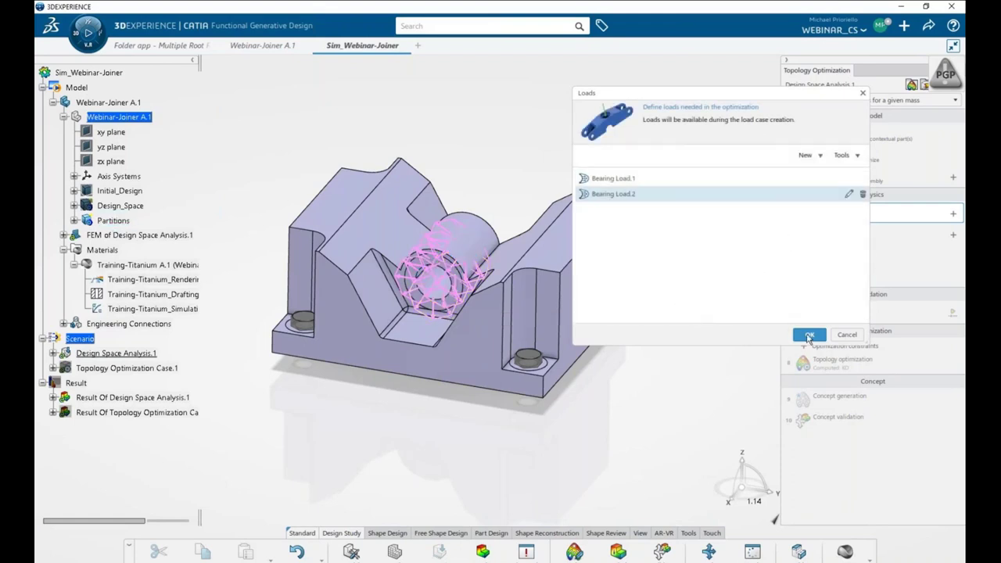
click(808, 337)
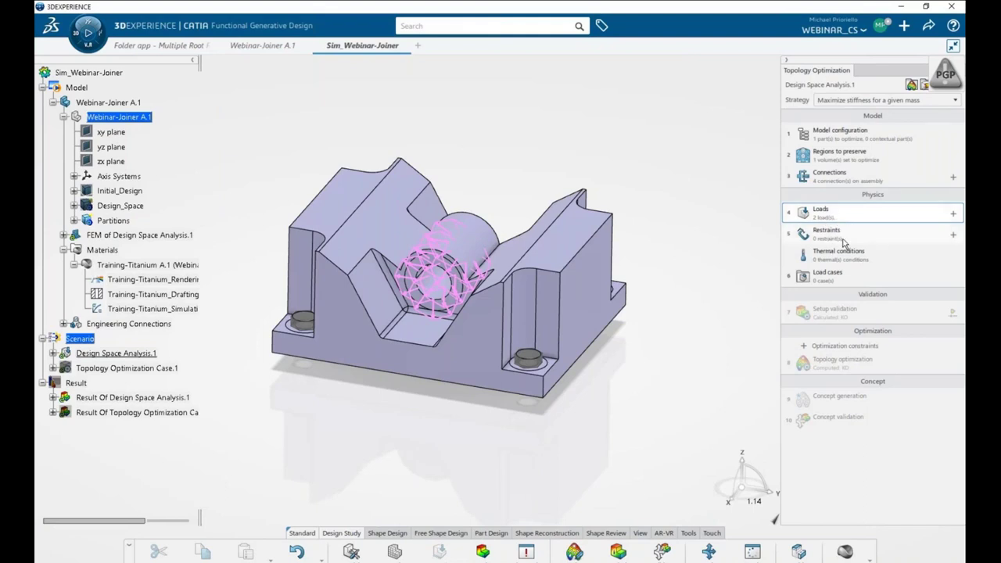
click(843, 243)
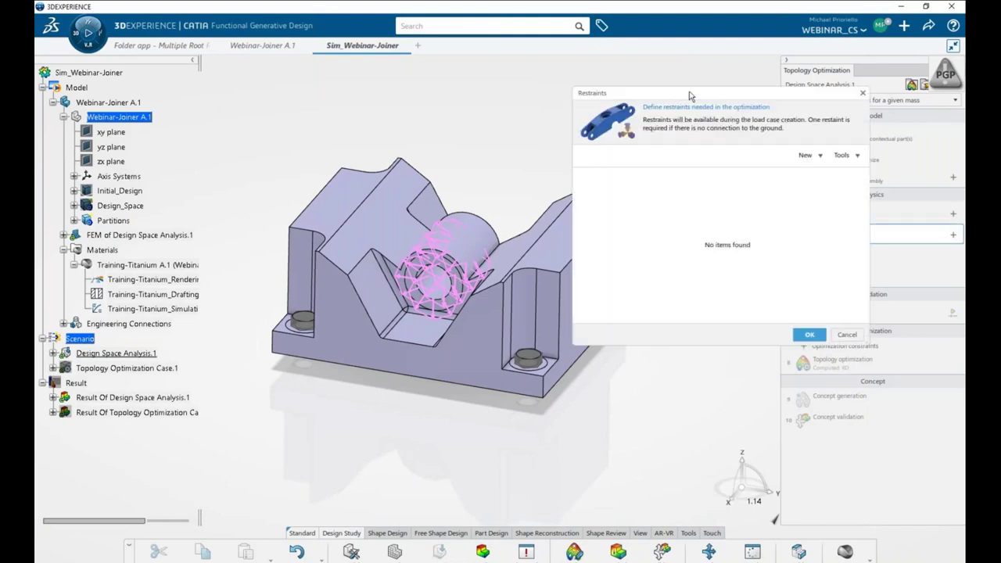
- Create Fixed Displacement.1 on the bottom bore face, fixing X and Y translation
click(814, 162)
click(808, 205)
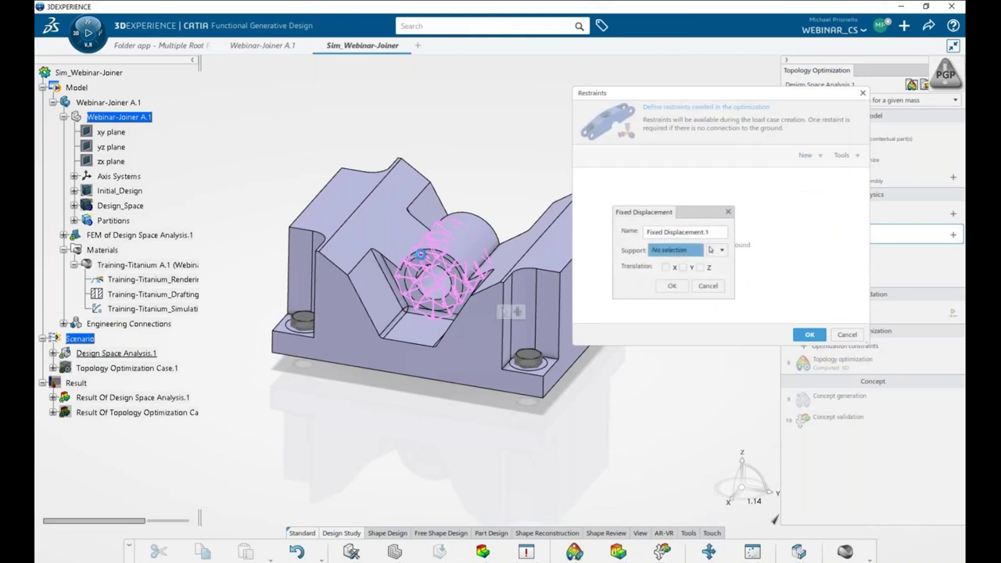
middle_drag(454, 372, 429, 375)
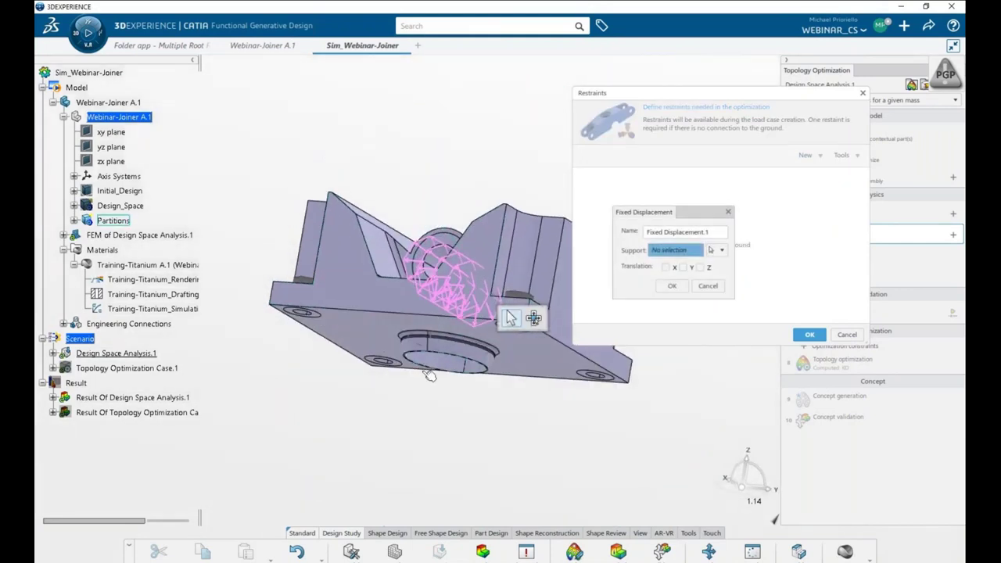
click(443, 350)
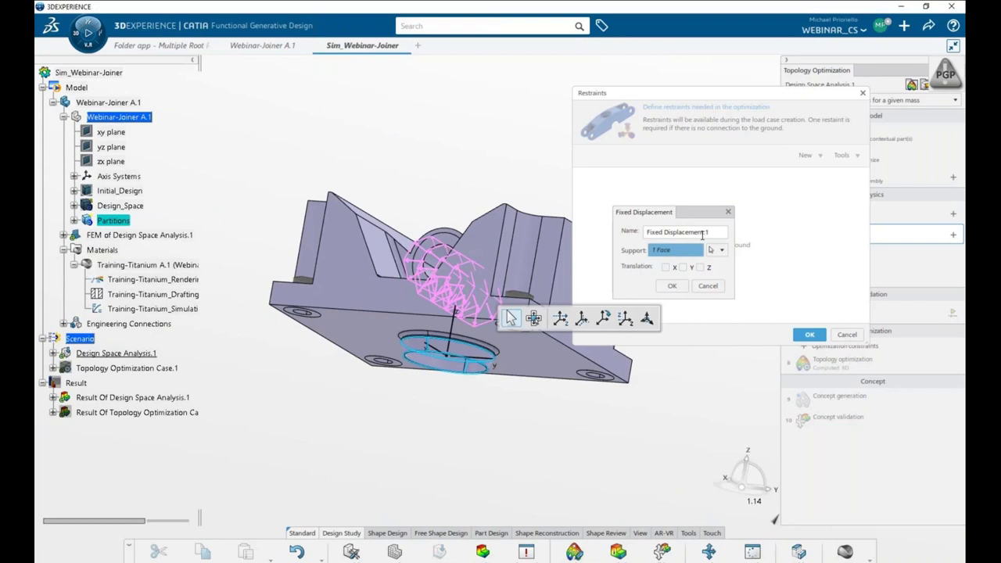
click(665, 266)
click(683, 267)
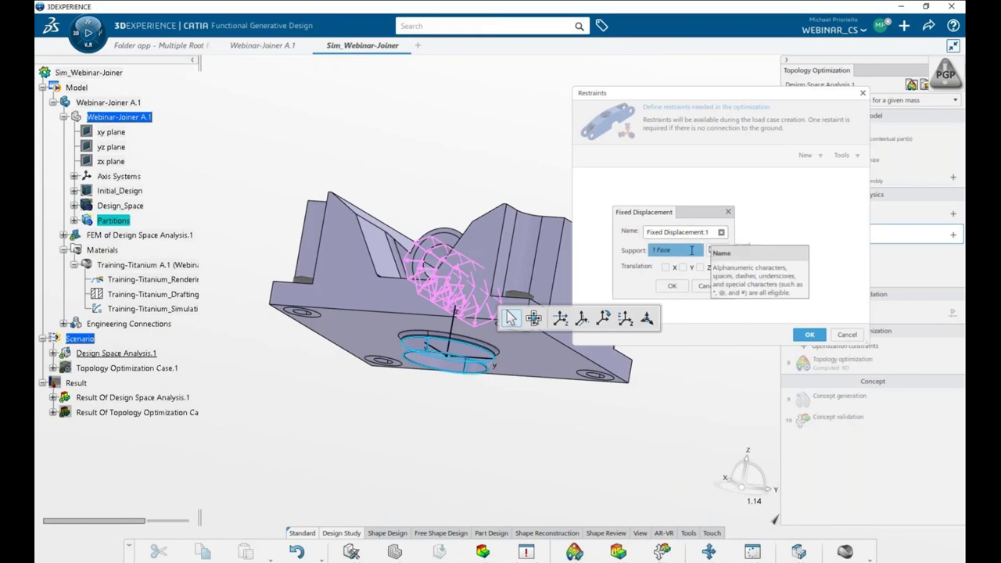
click(673, 286)
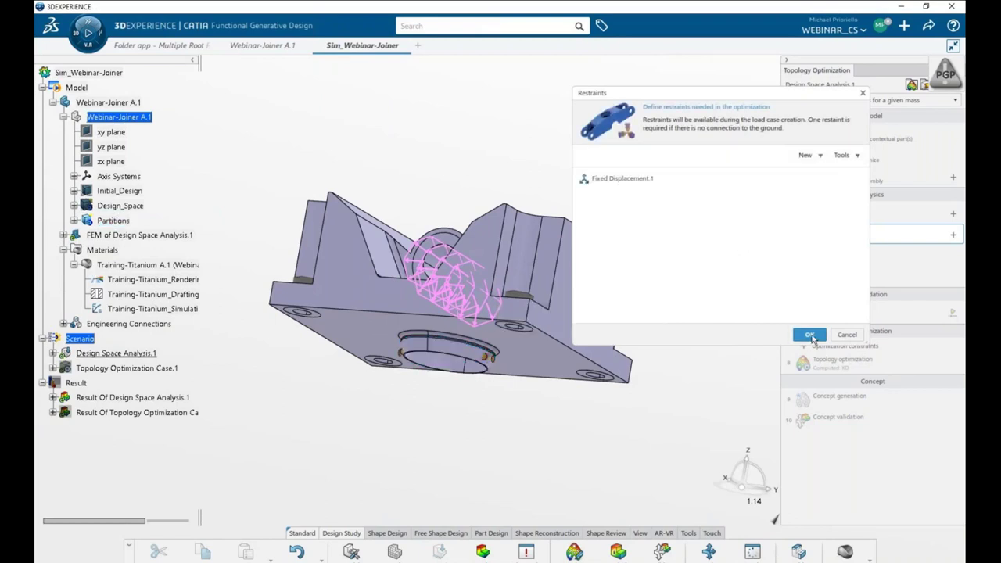
click(810, 334)
mouse_move(530, 228)
middle_down()
mouse_move(463, 298)
mouse_move(469, 344)
middle_up()
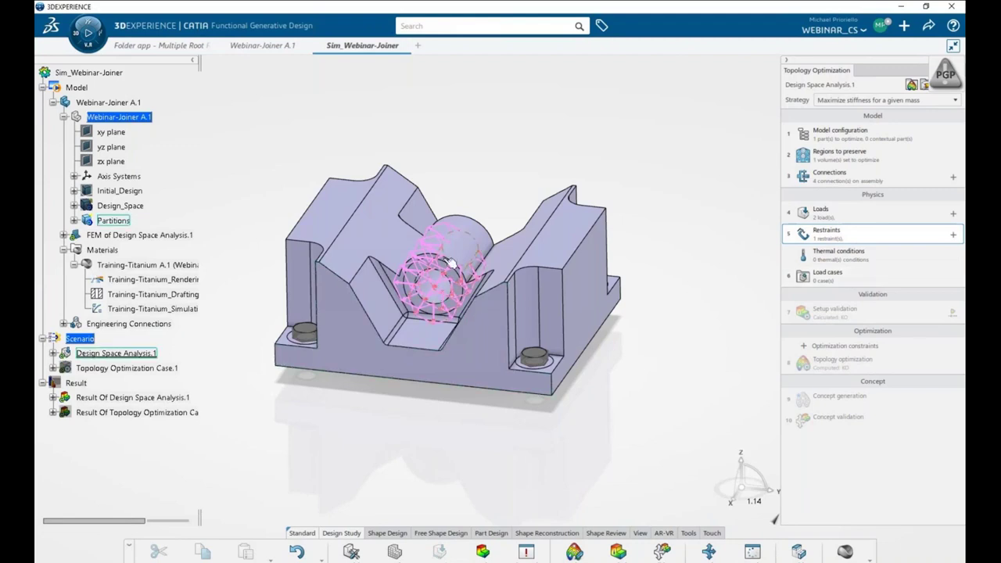
- Add three load cases, each including the Fixed Displacement restraint
click(834, 285)
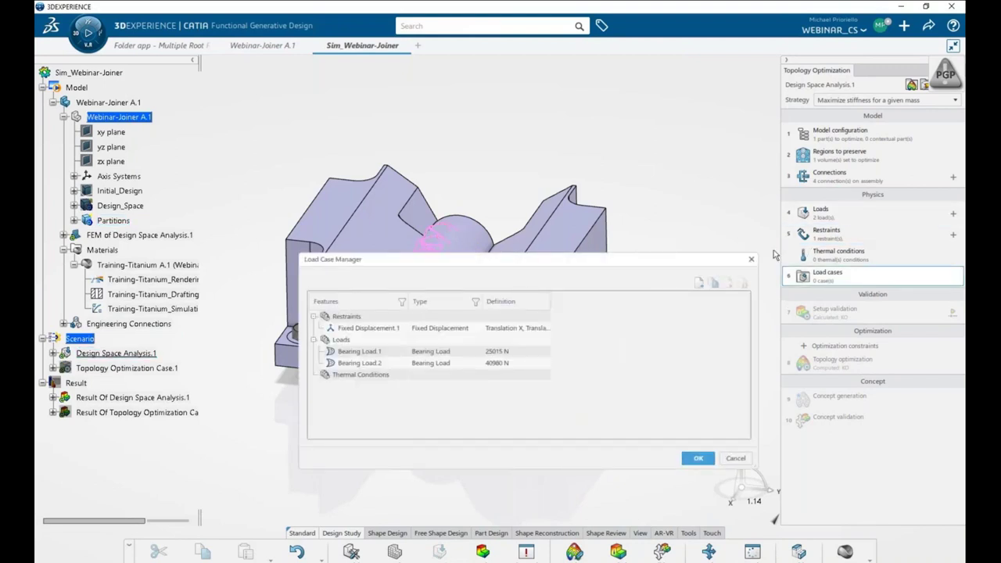
click(701, 286)
click(704, 286)
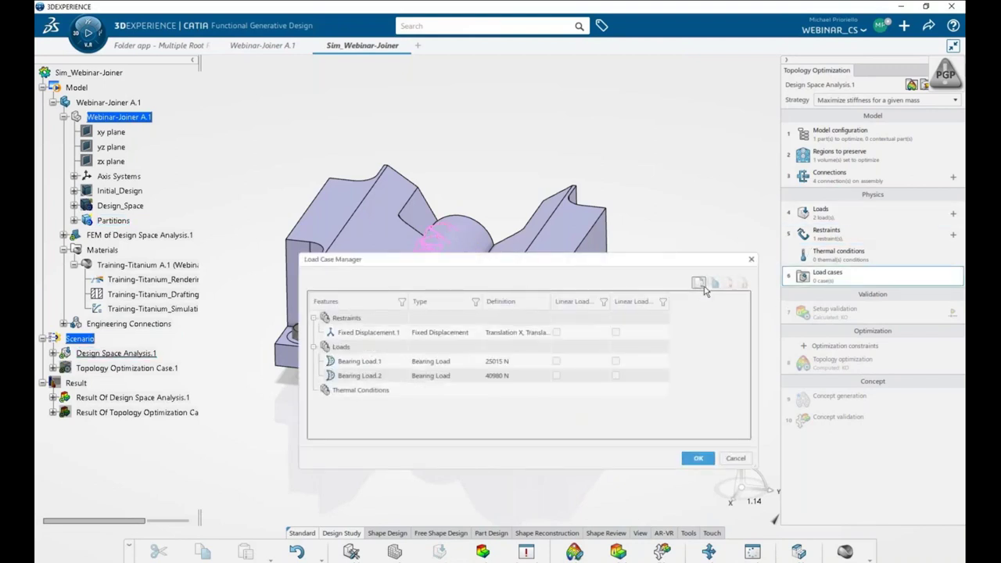
click(708, 286)
click(582, 337)
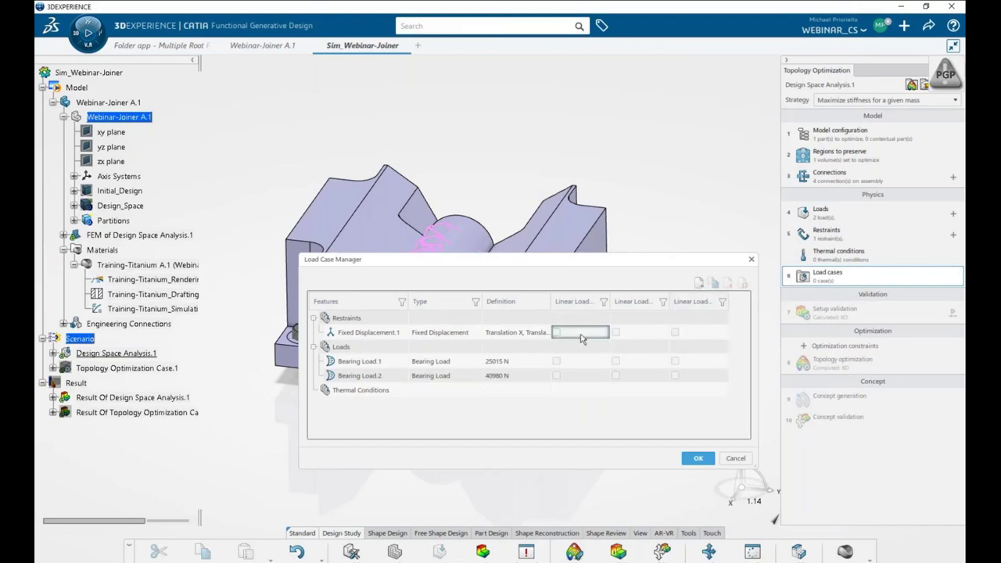
key(space)
click(615, 332)
click(674, 332)
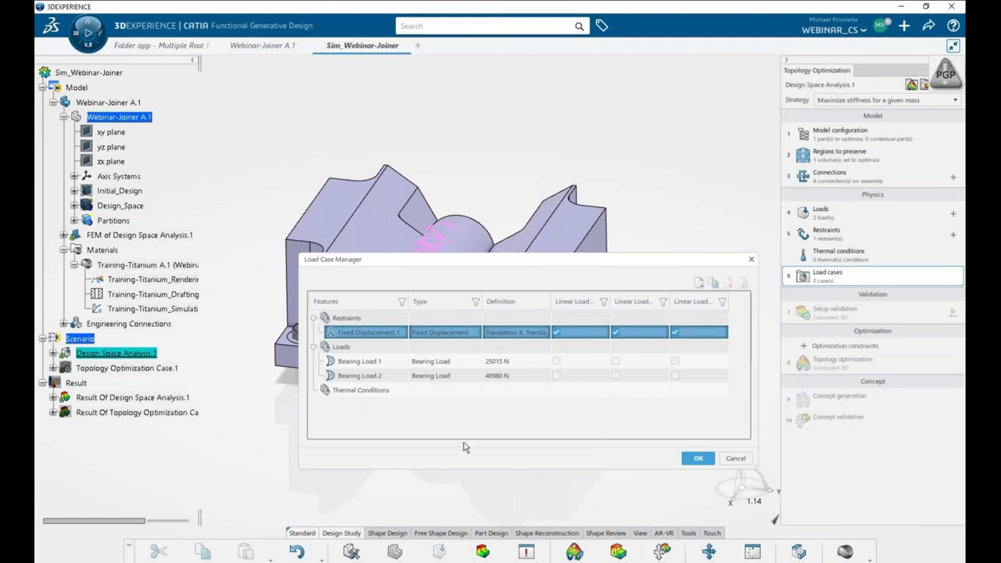
- Assign Bearing Load.1 at factor 1, Bearing Load.2 at 1, and Bearing Load.2 at -1, then save
click(556, 362)
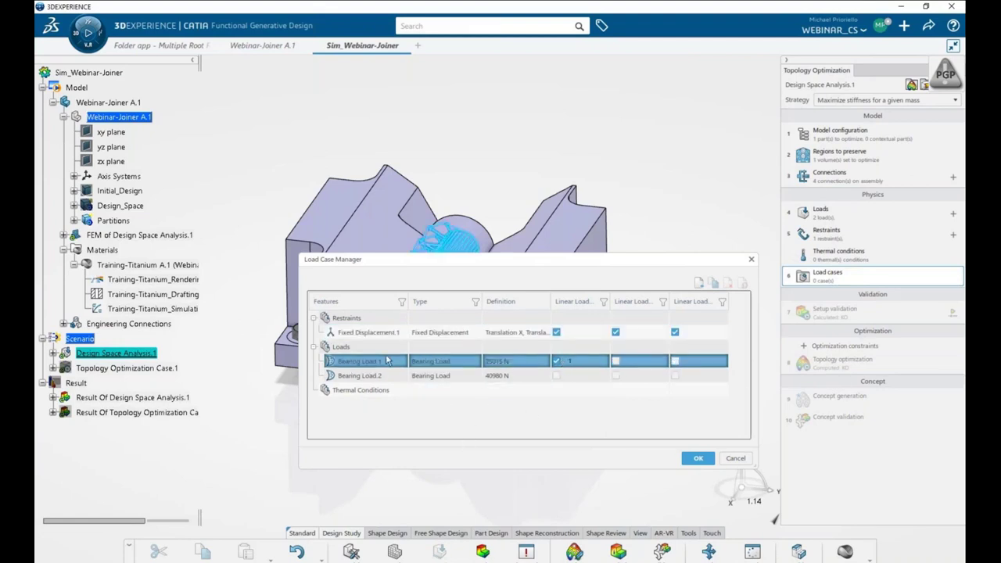
click(636, 380)
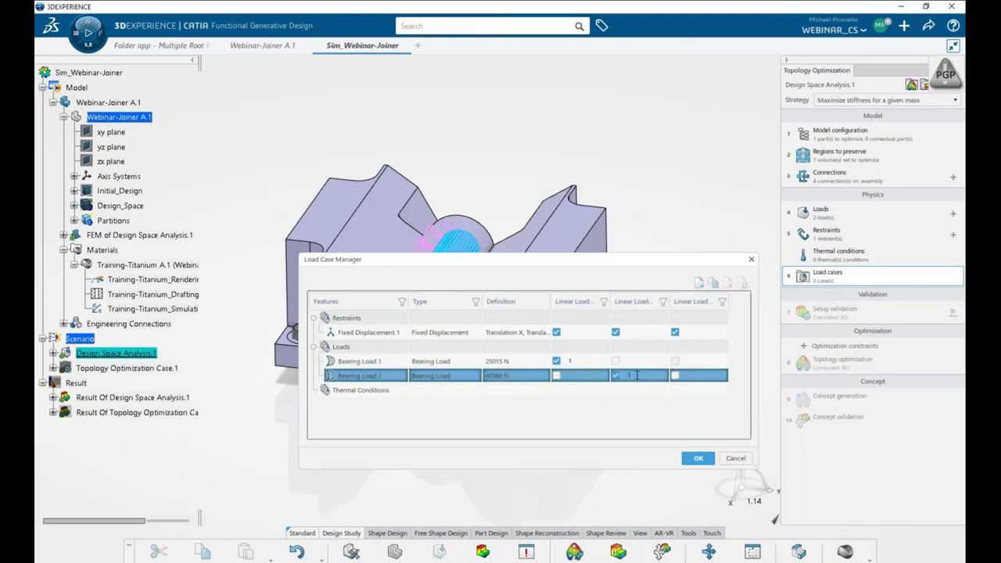
click(677, 377)
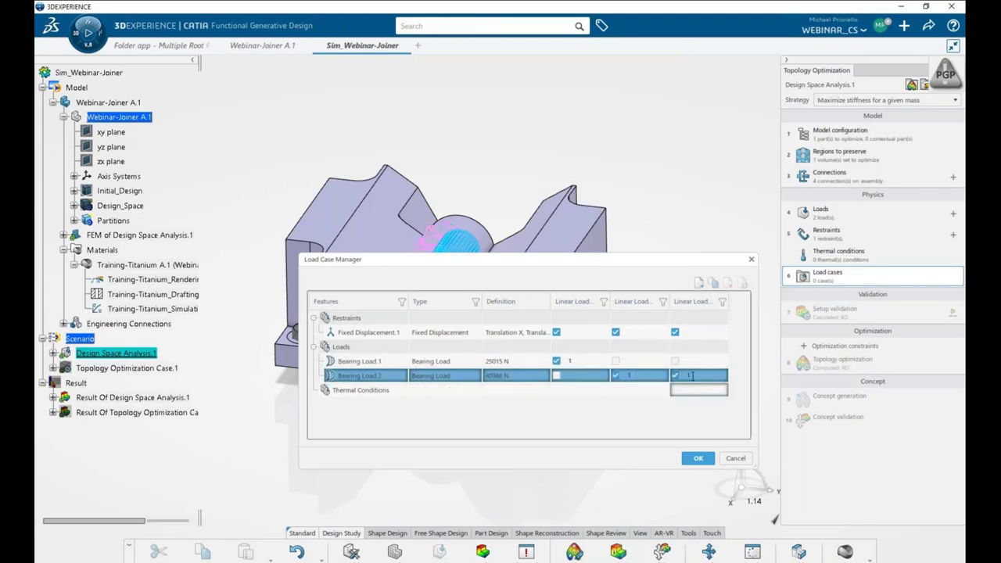
click(689, 376)
text(-)
text(1)
click(692, 398)
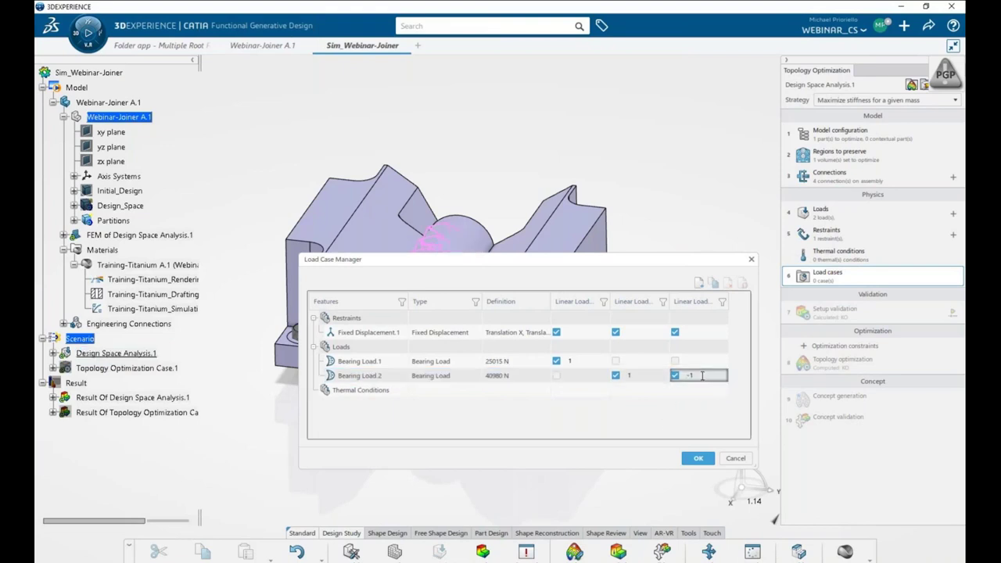
click(698, 376)
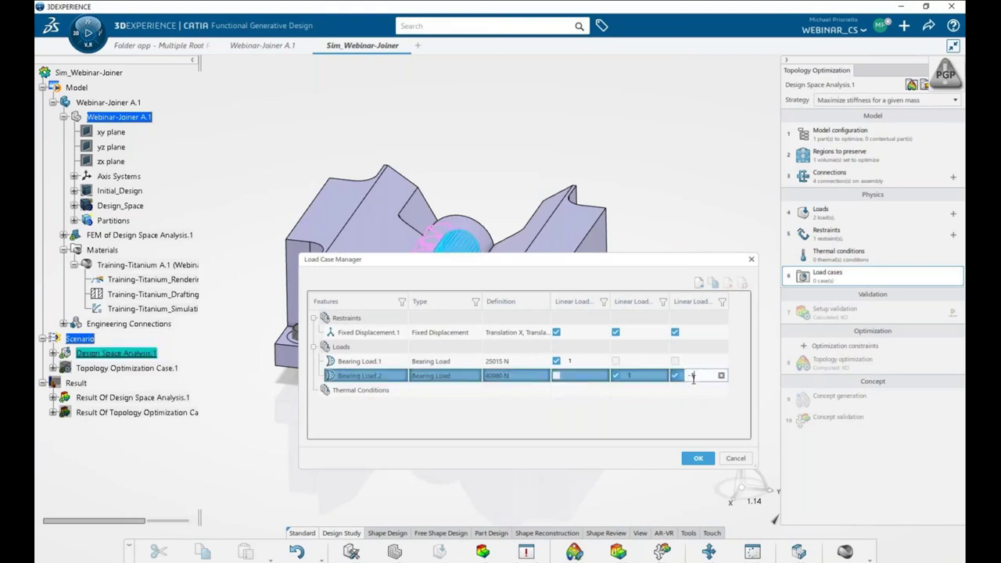
key(BackSpace)
text(2)
key(BackSpace)
text(1)
click(700, 411)
click(698, 459)
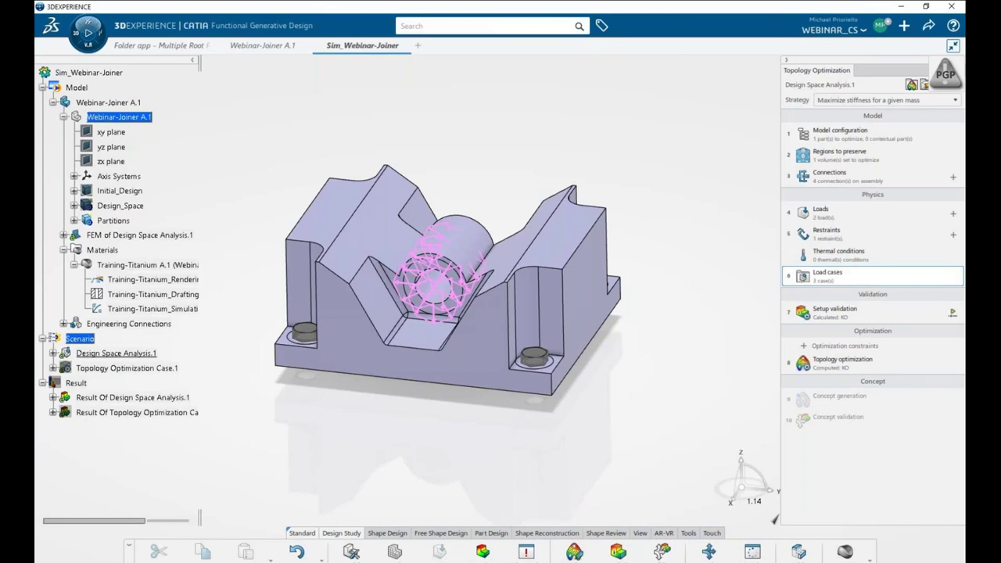
click(846, 316)
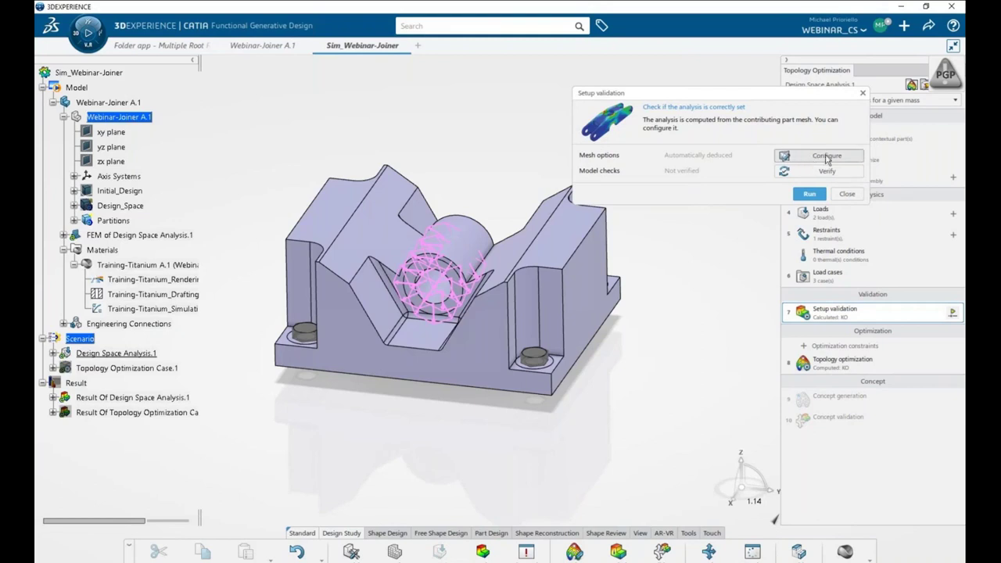
click(827, 157)
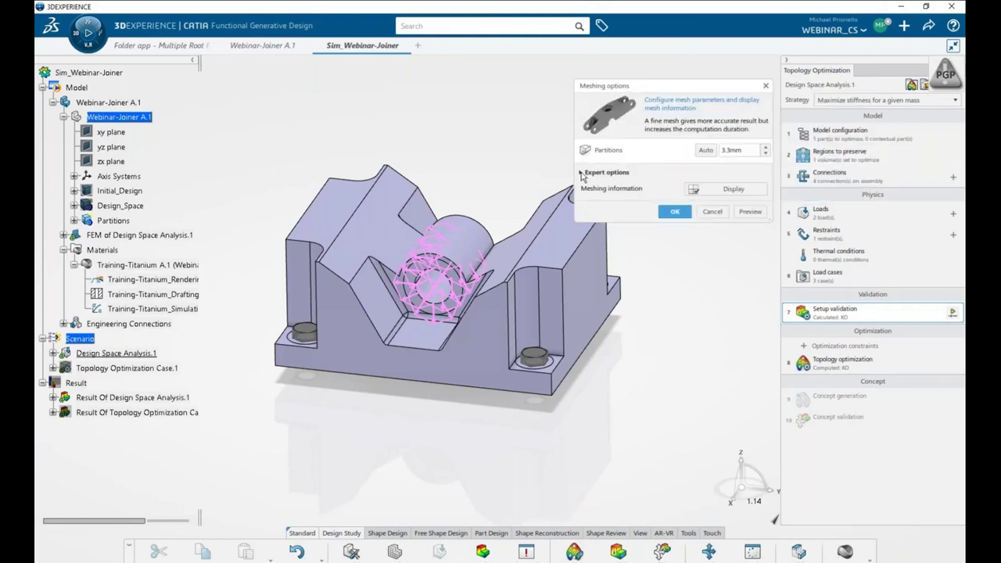
click(581, 173)
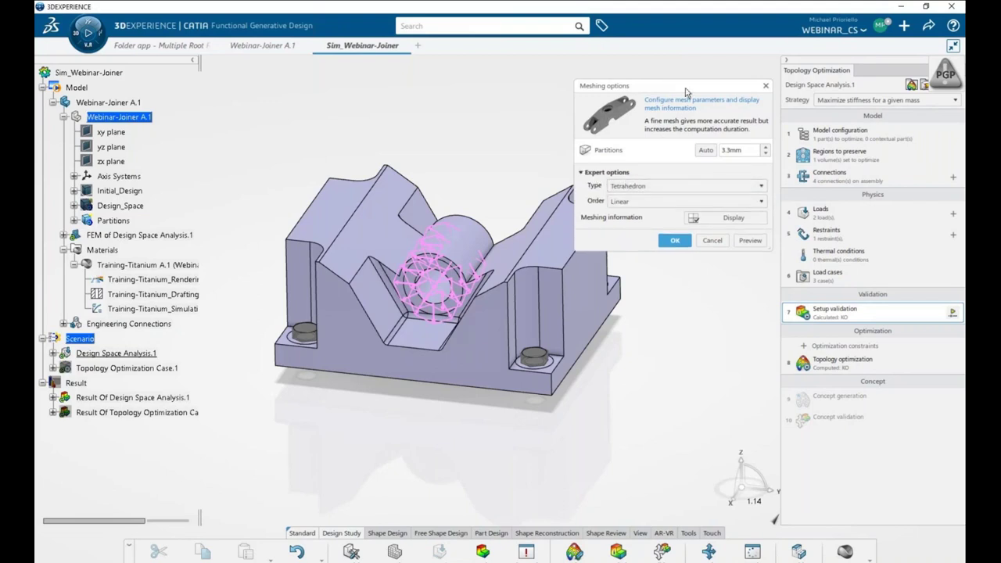
drag(688, 92, 673, 94)
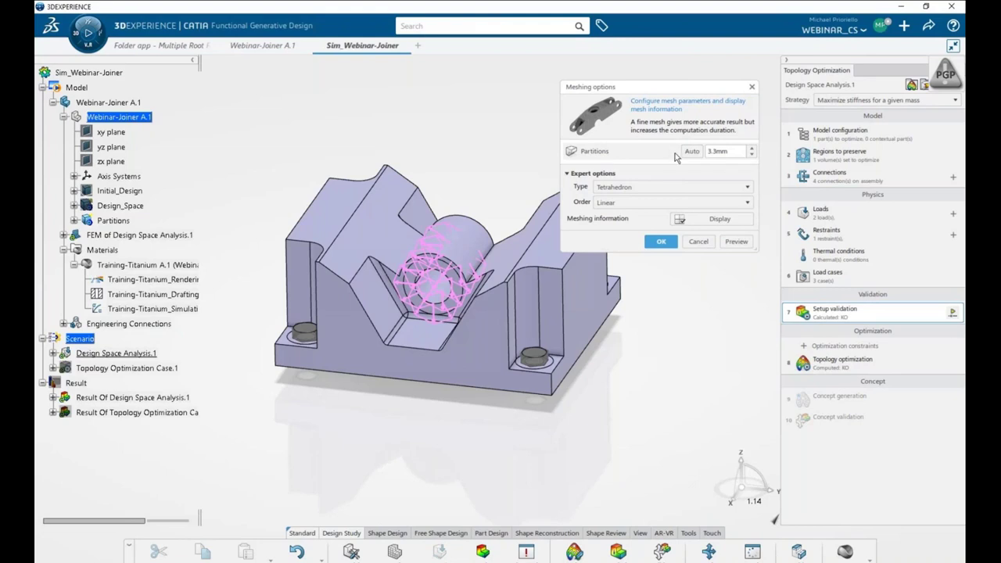
click(736, 151)
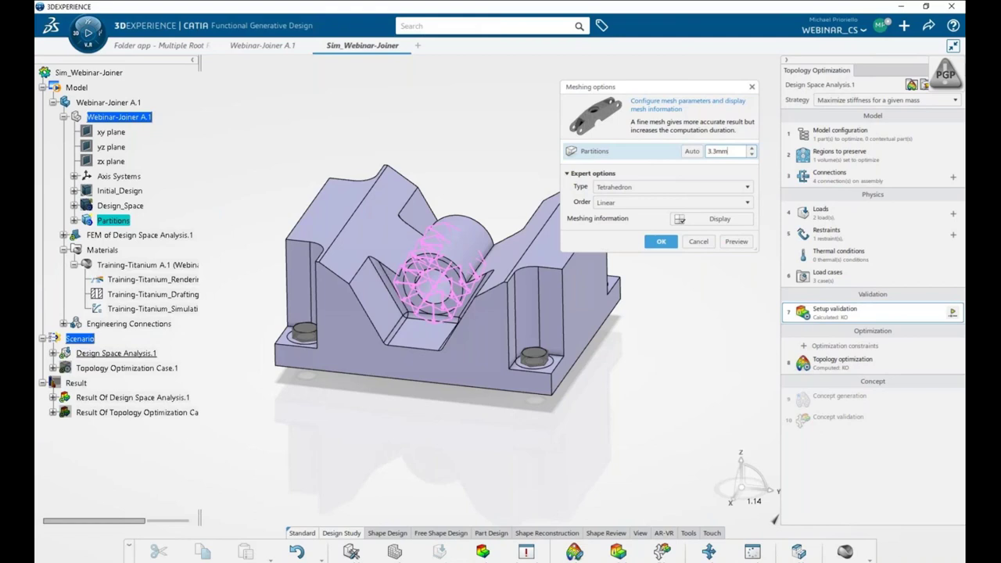
click(616, 188)
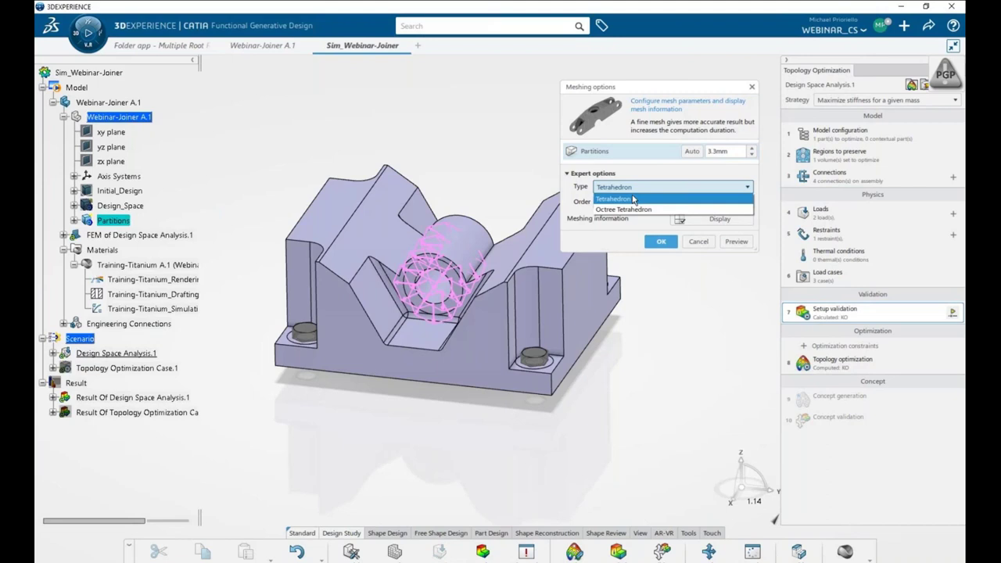
- Keep Tetrahedron elements with Linear order and accept the meshing options
key(Escape)
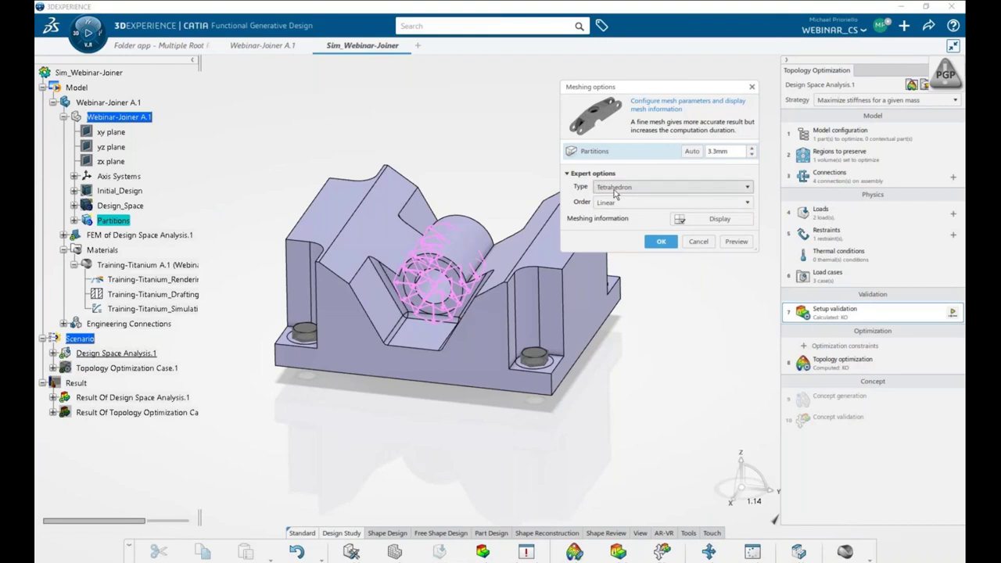
click(617, 203)
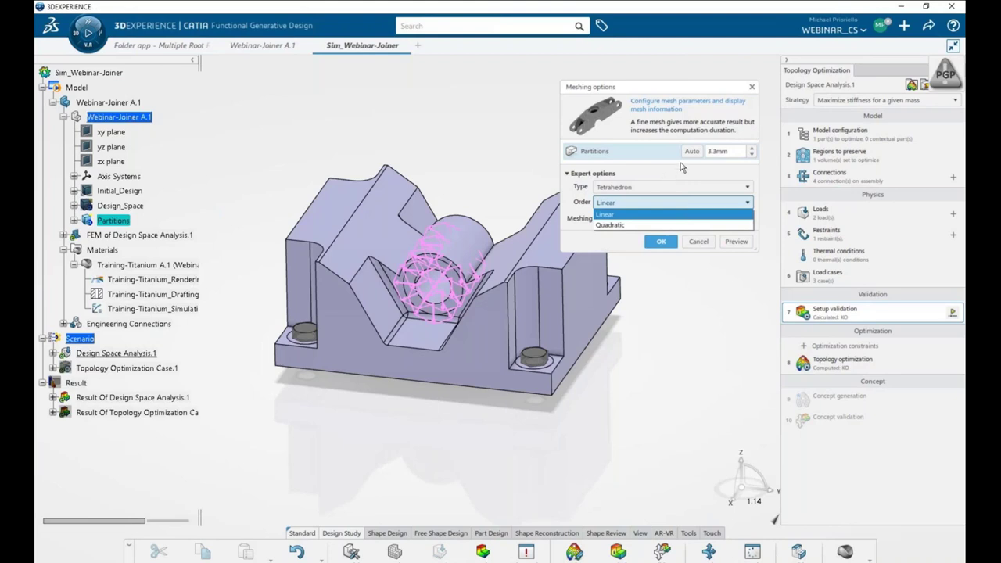
click(614, 217)
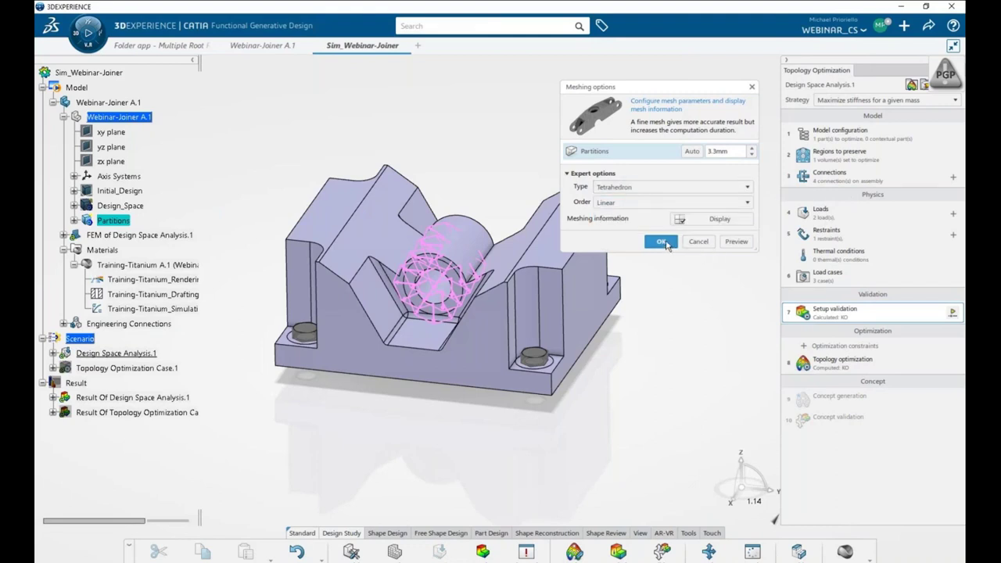
click(662, 243)
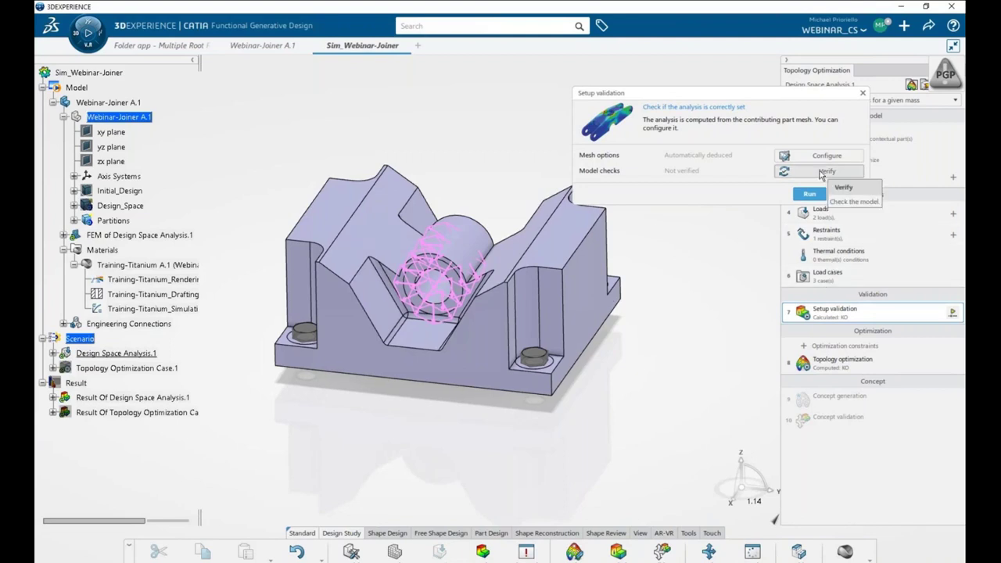
- Verify the model checks, dismiss the Checks Status message, and launch the Validate run dialog
click(820, 171)
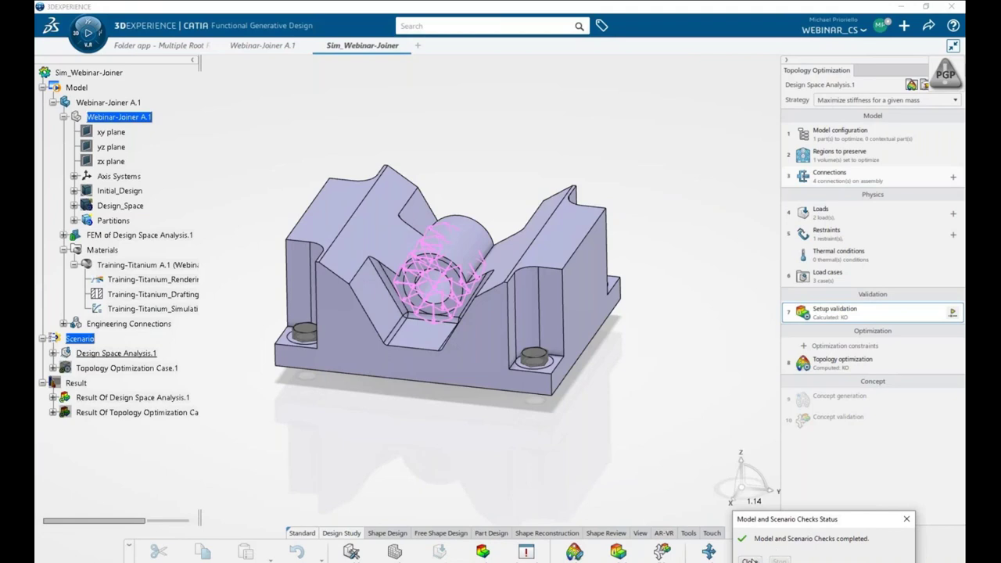
click(748, 560)
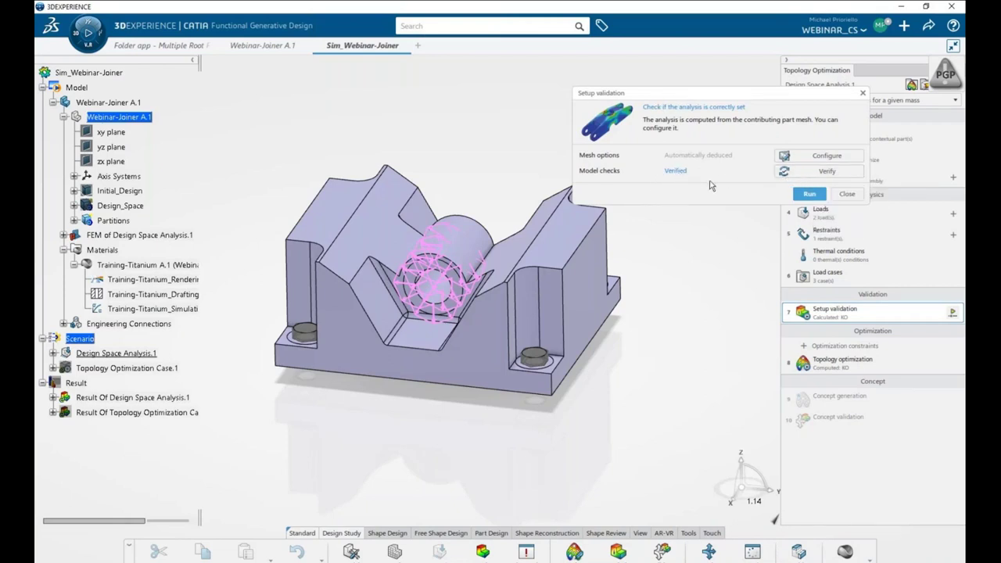
click(818, 195)
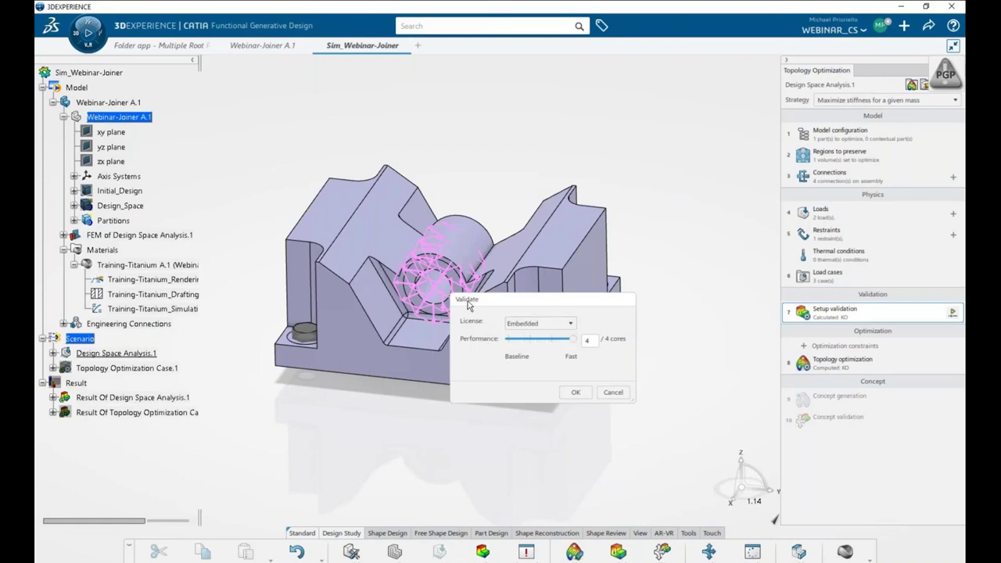
mouse_move(559, 338)
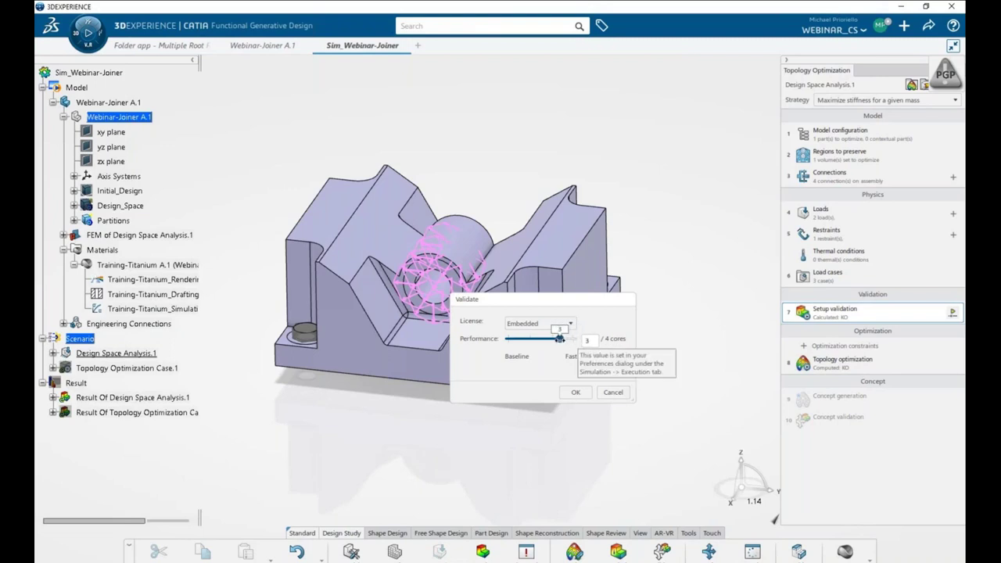
- Run Design Space Analysis.1 on 4 cores with the Embedded licence
mouse_move(573, 339)
mouse_down()
mouse_move(552, 337)
mouse_move(573, 339)
mouse_up()
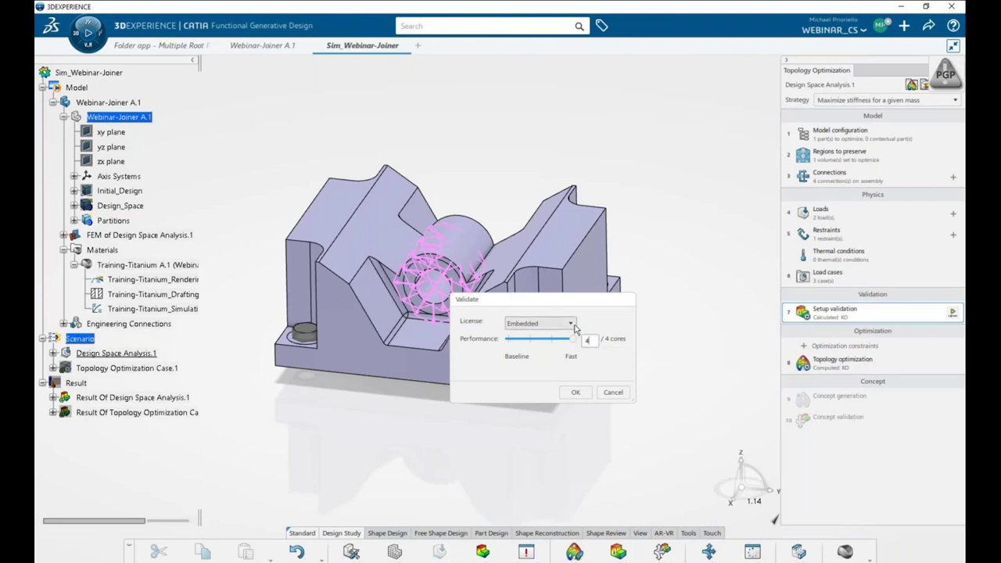
click(574, 327)
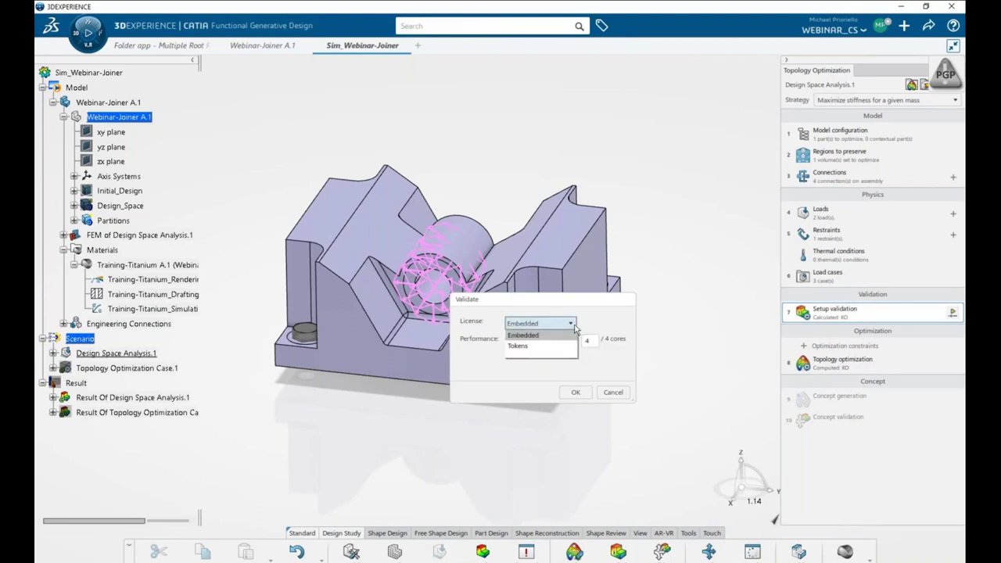
click(535, 335)
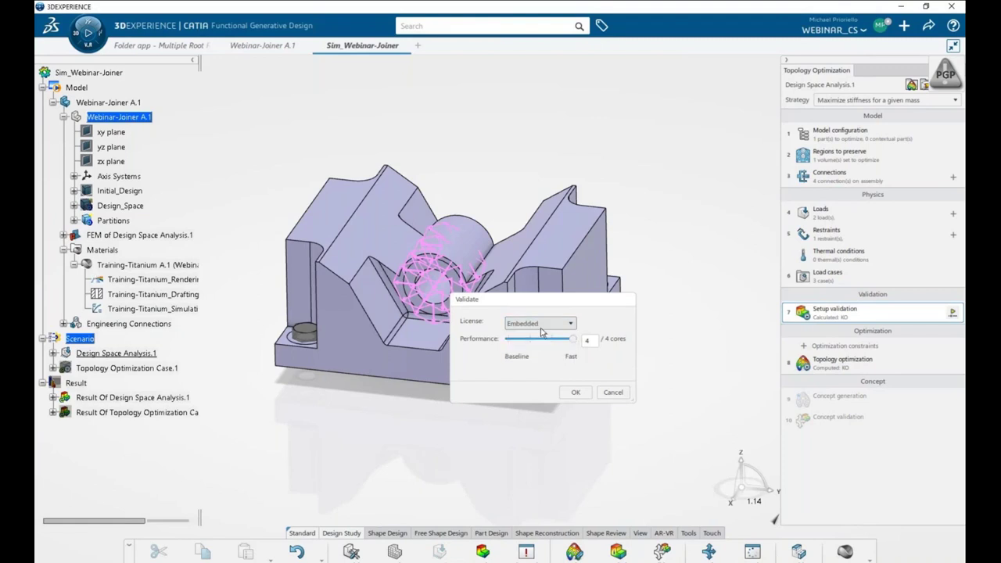
click(576, 394)
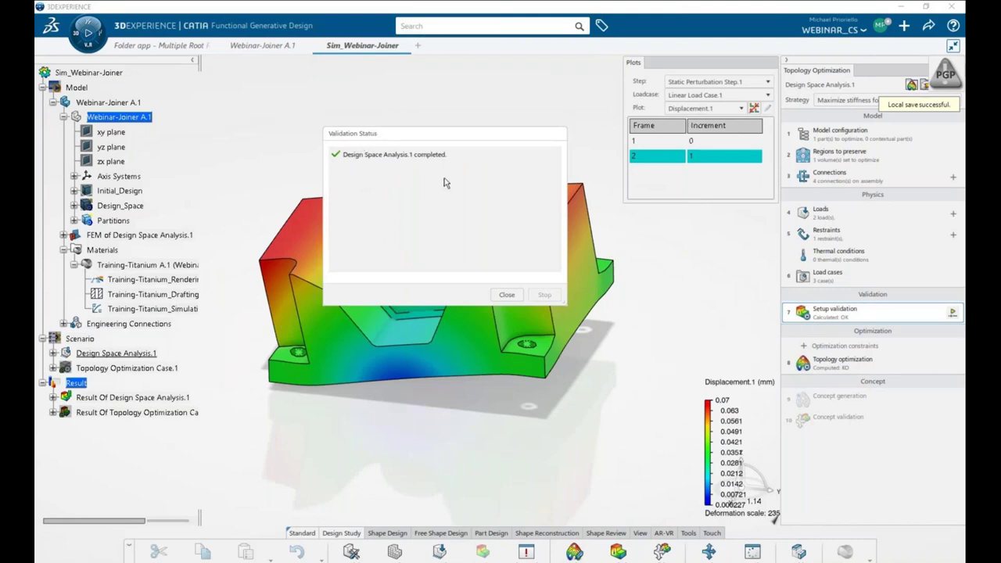
- Close the completed validation status and orbit the bracket to inspect displacement results
click(506, 294)
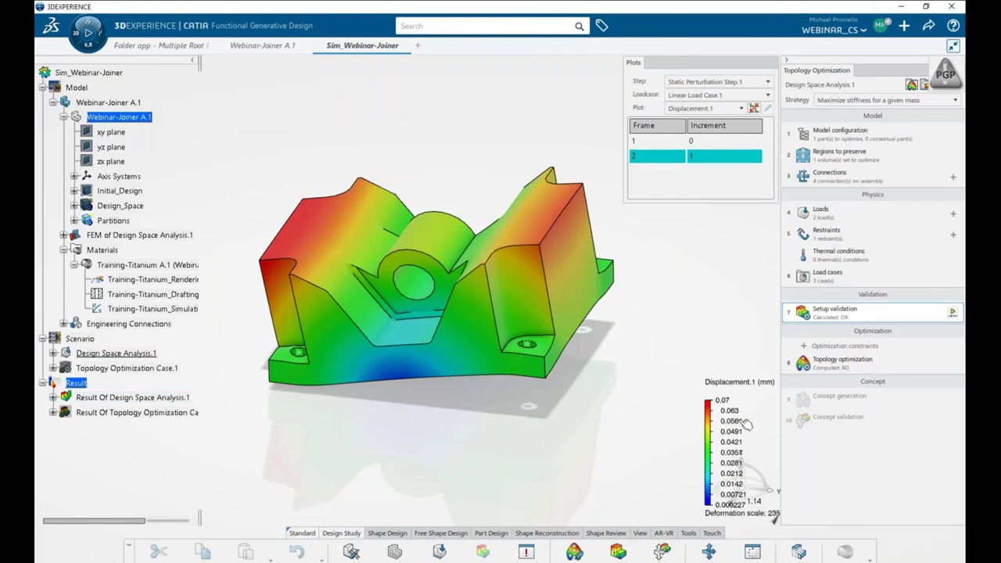
mouse_move(375, 327)
middle_down()
mouse_move(365, 331)
mouse_move(453, 333)
middle_up()
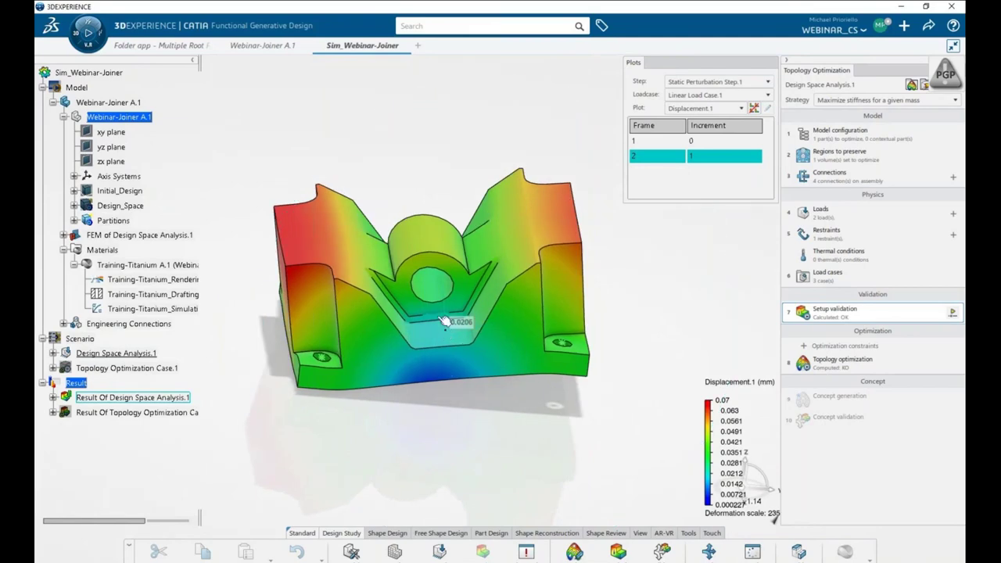
mouse_move(337, 344)
middle_down()
mouse_move(410, 367)
mouse_move(374, 289)
middle_up()
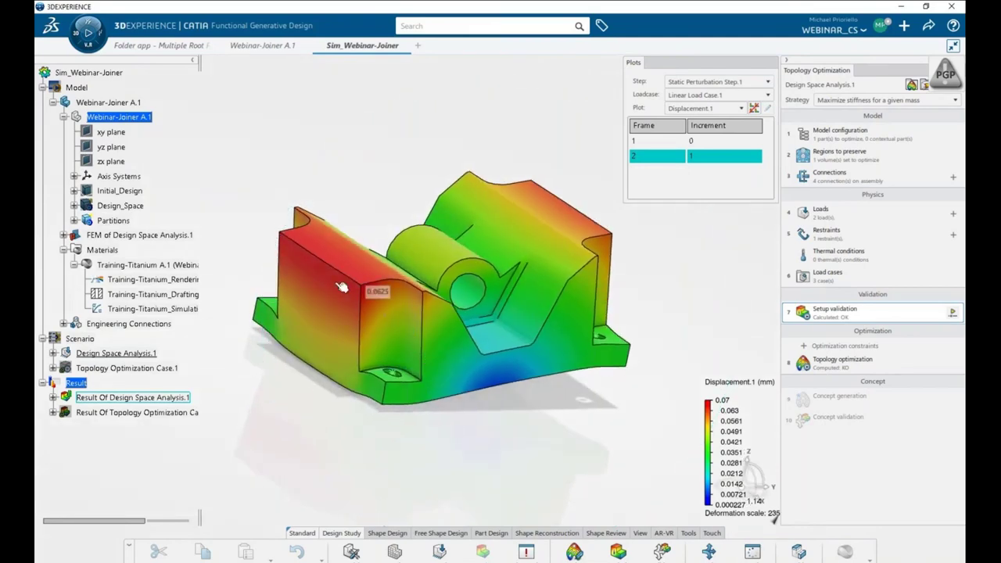
- Browse the results for Linear Load Case.2 and Linear Load Case.3
click(713, 108)
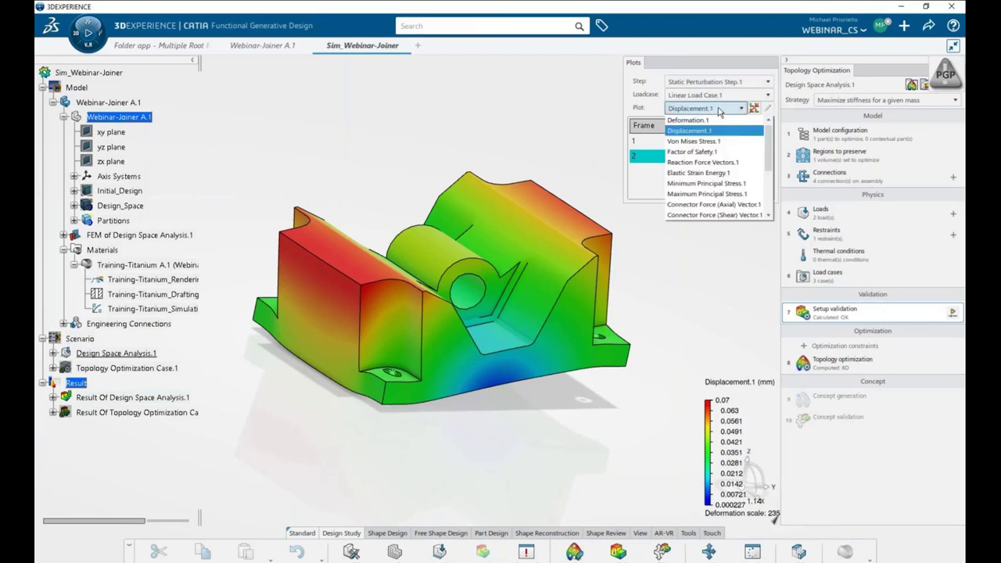
click(718, 110)
click(723, 95)
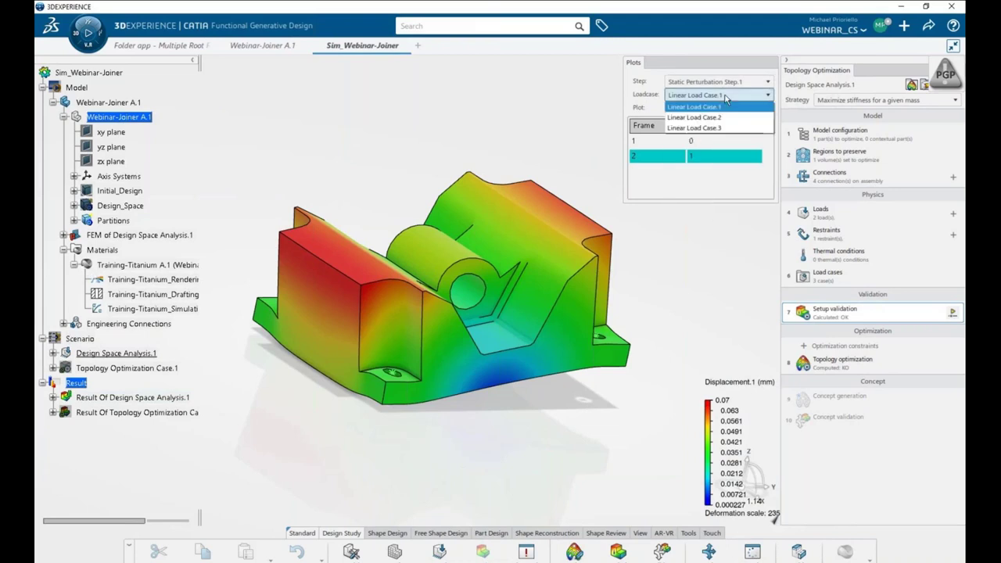
click(732, 118)
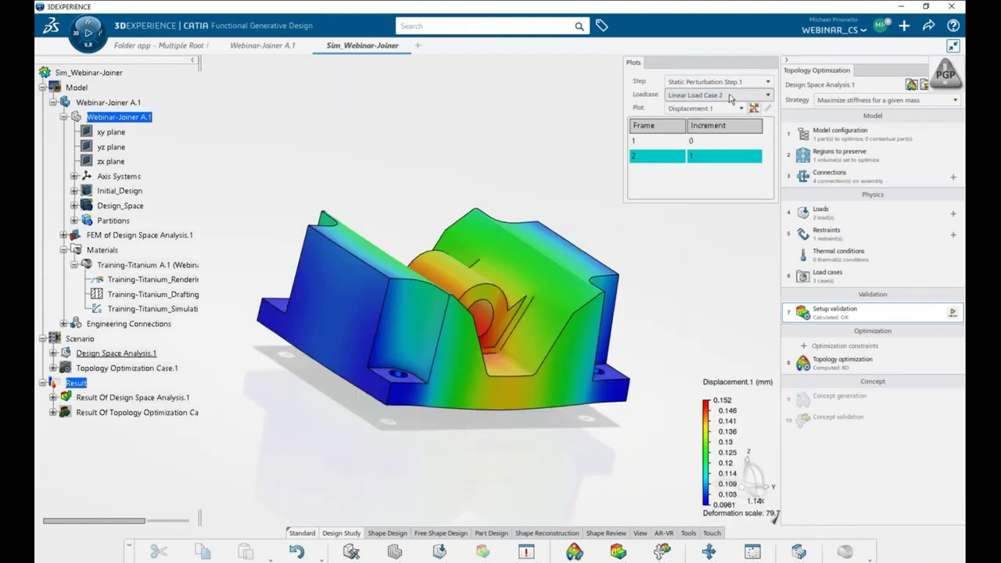
click(729, 95)
click(729, 129)
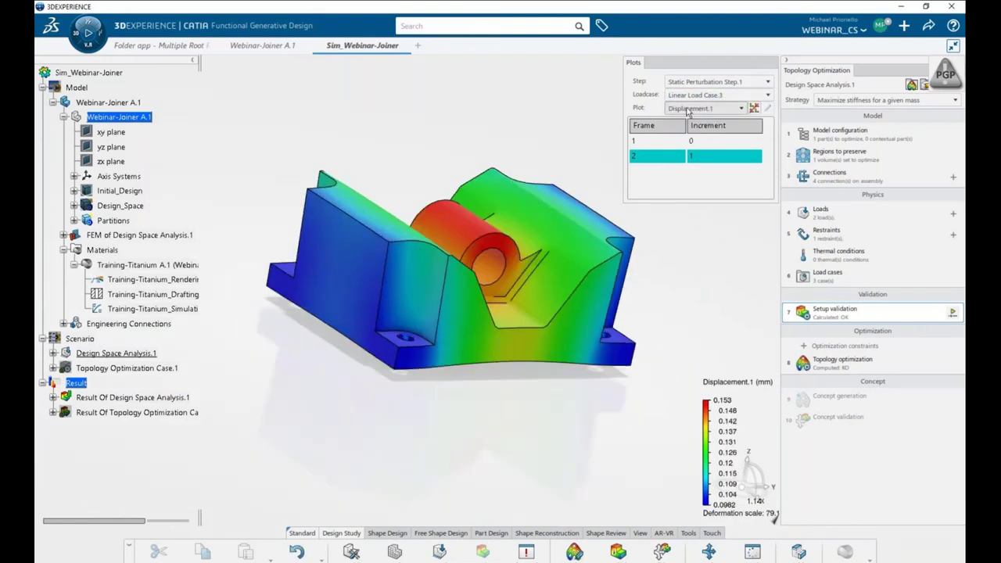
- Display the Von Mises Stress.1 plot and orbit to inspect the stressed areas
click(687, 109)
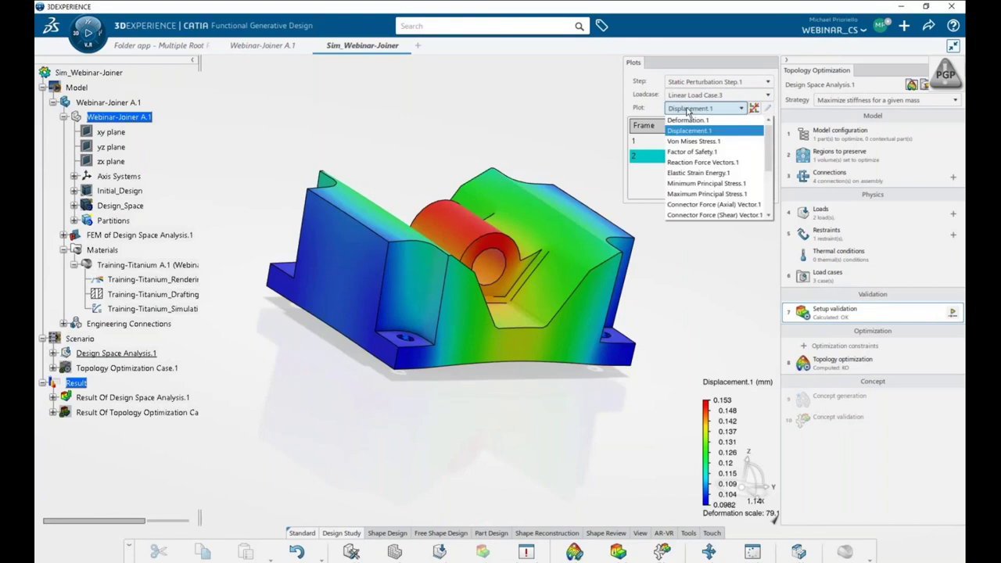
click(726, 143)
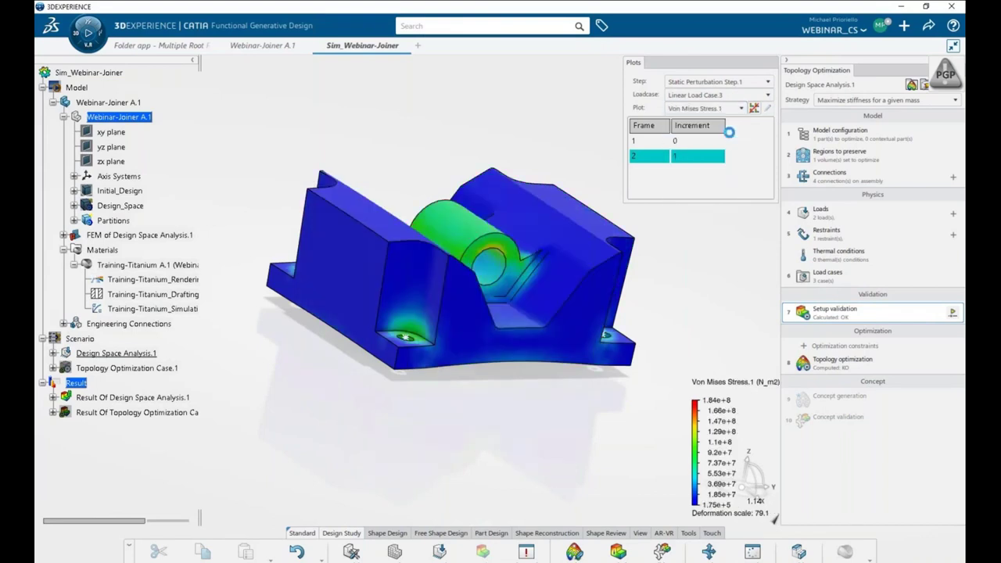
mouse_move(536, 262)
middle_down()
mouse_move(496, 360)
mouse_move(422, 356)
middle_up()
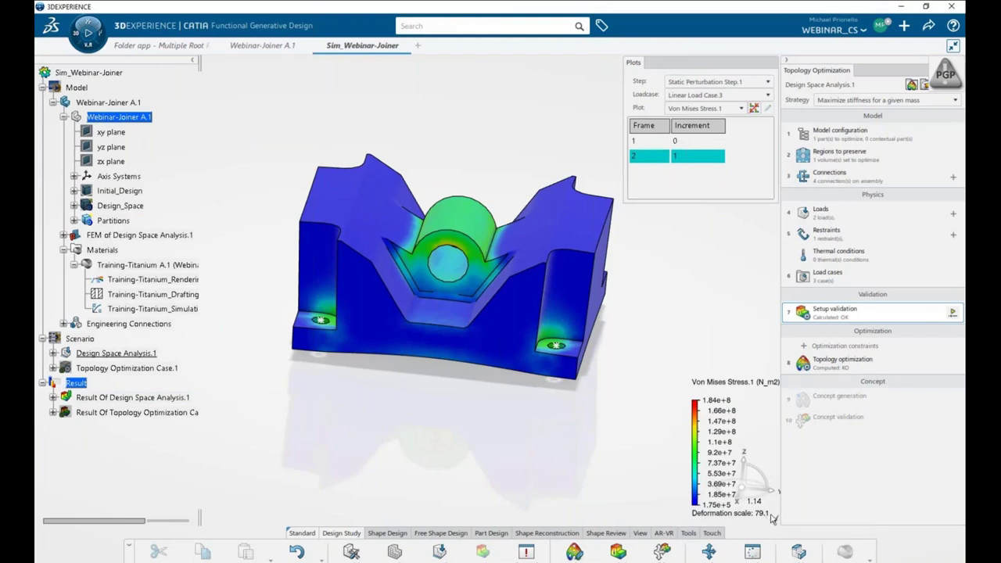
mouse_move(454, 321)
middle_down()
mouse_move(475, 276)
mouse_move(508, 286)
middle_up()
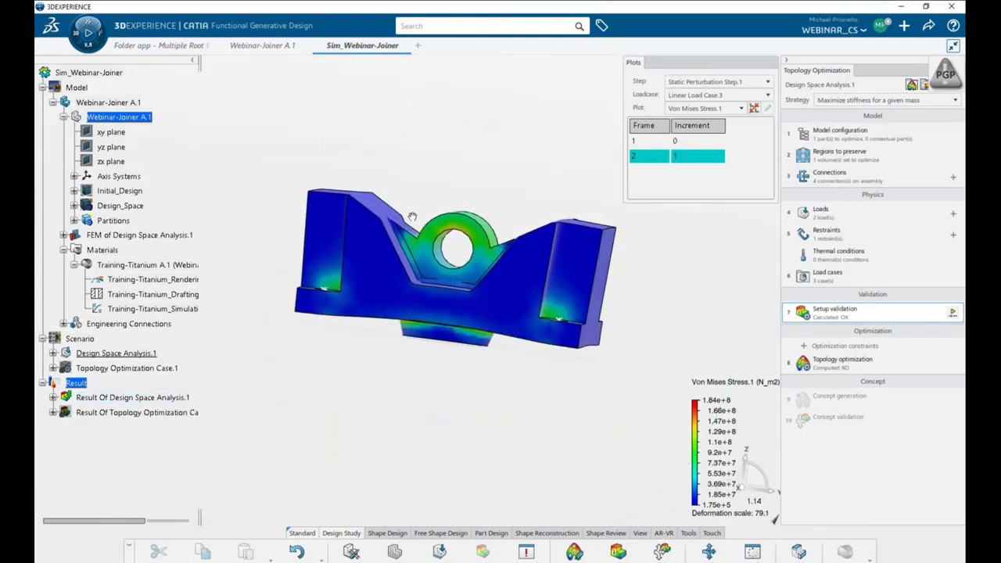
middle_drag(412, 217, 469, 297)
- Switch the stress results back to Linear Load Case.1 and orbit to inspect values
click(702, 109)
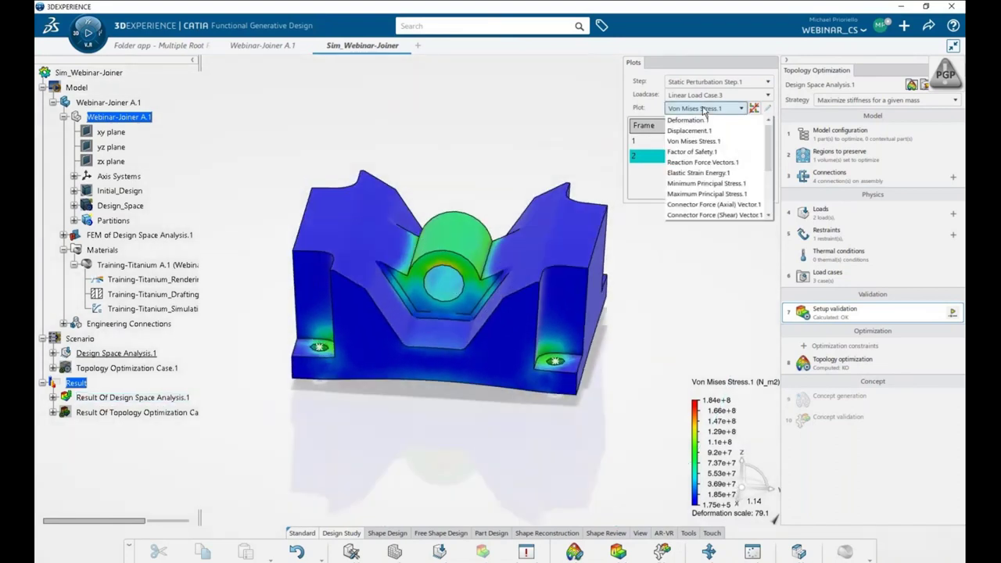
click(702, 108)
click(717, 95)
click(705, 110)
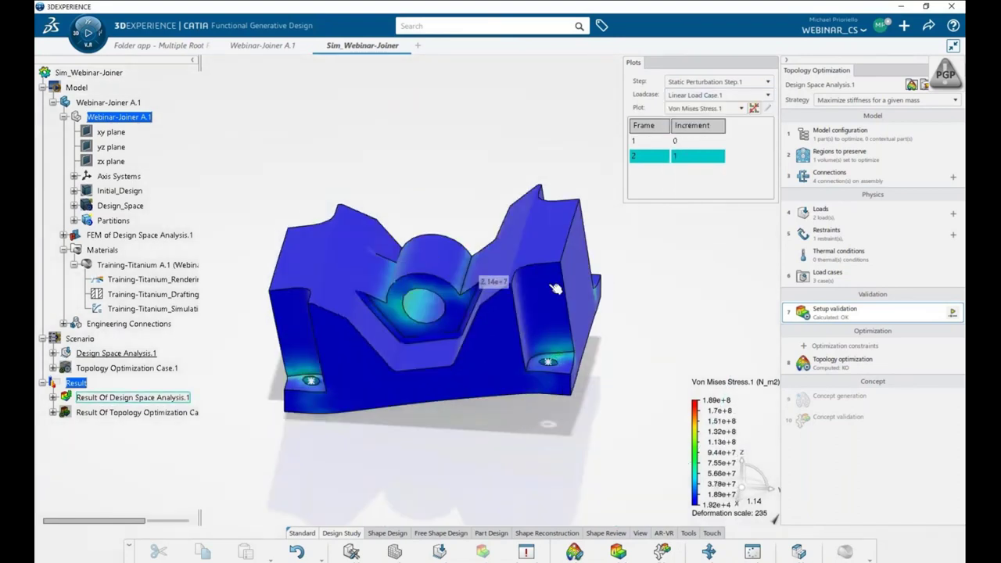
middle_drag(555, 289, 645, 322)
middle_drag(440, 334, 453, 313)
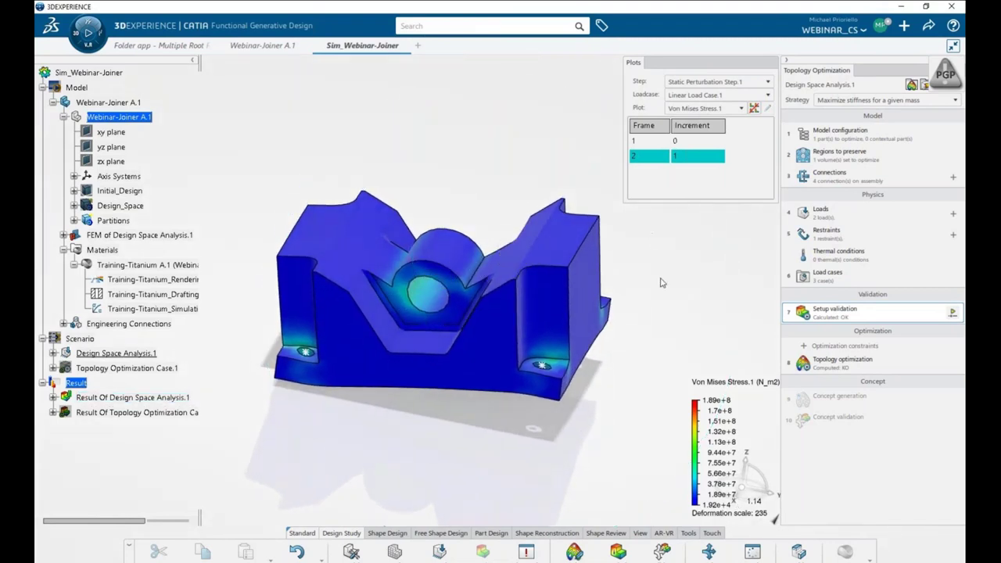
mouse_move(354, 338)
middle_down()
mouse_move(461, 268)
mouse_move(343, 358)
mouse_move(507, 320)
mouse_move(524, 331)
mouse_move(469, 367)
mouse_move(485, 398)
middle_up()
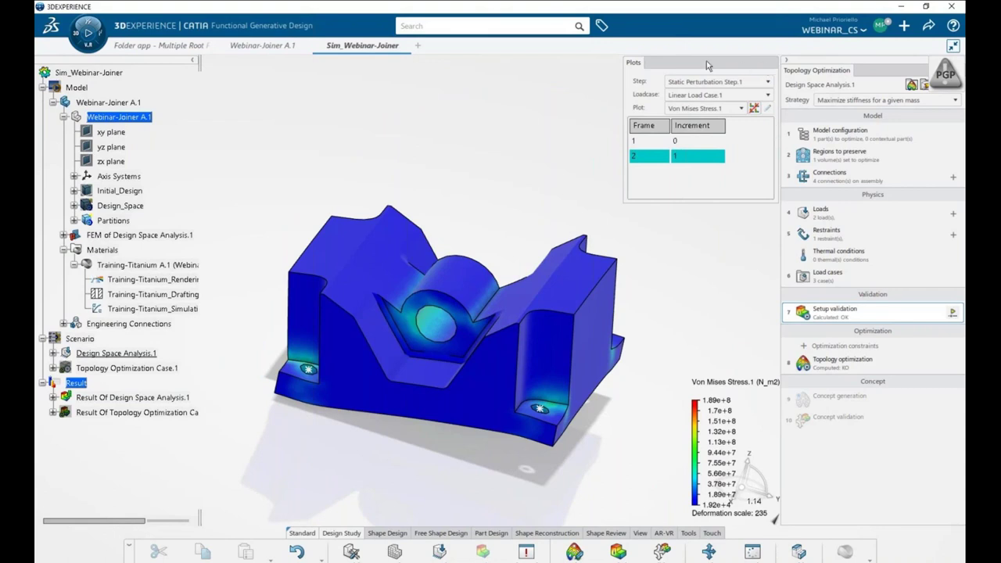
- In the topology optimization case, add a Thickness Control with 8mm minimum and unlimited maximum
click(851, 354)
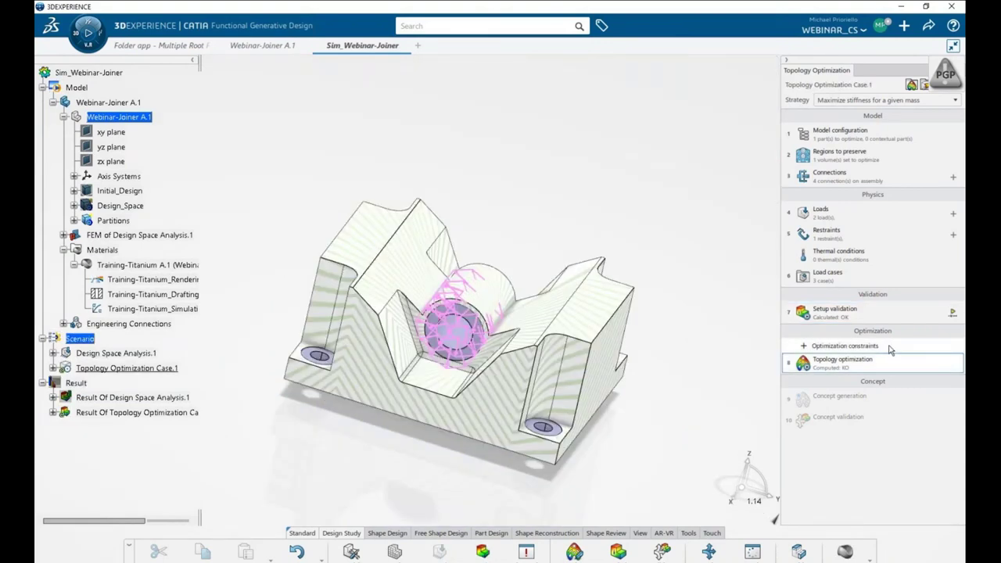
click(889, 350)
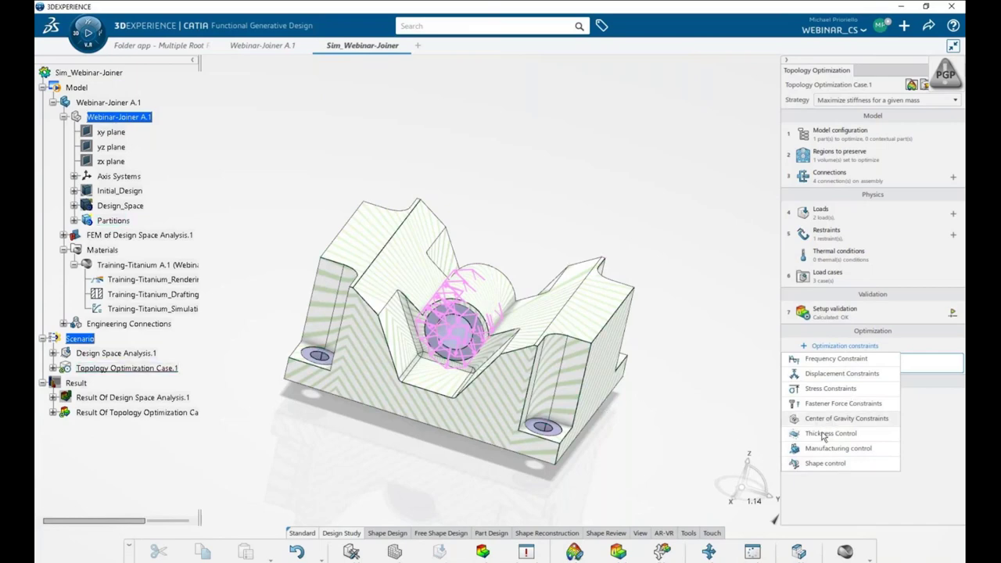
click(866, 436)
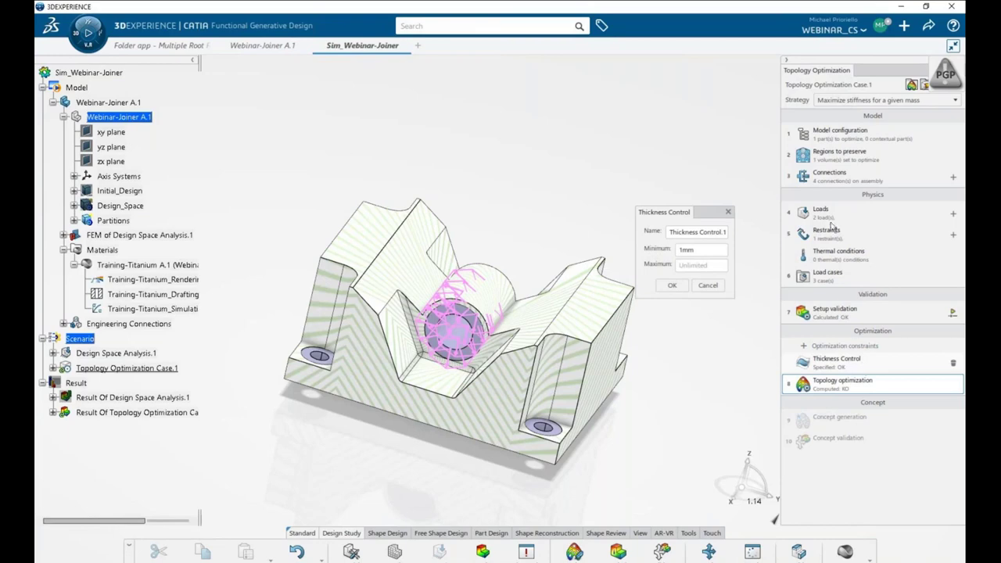
mouse_move(694, 250)
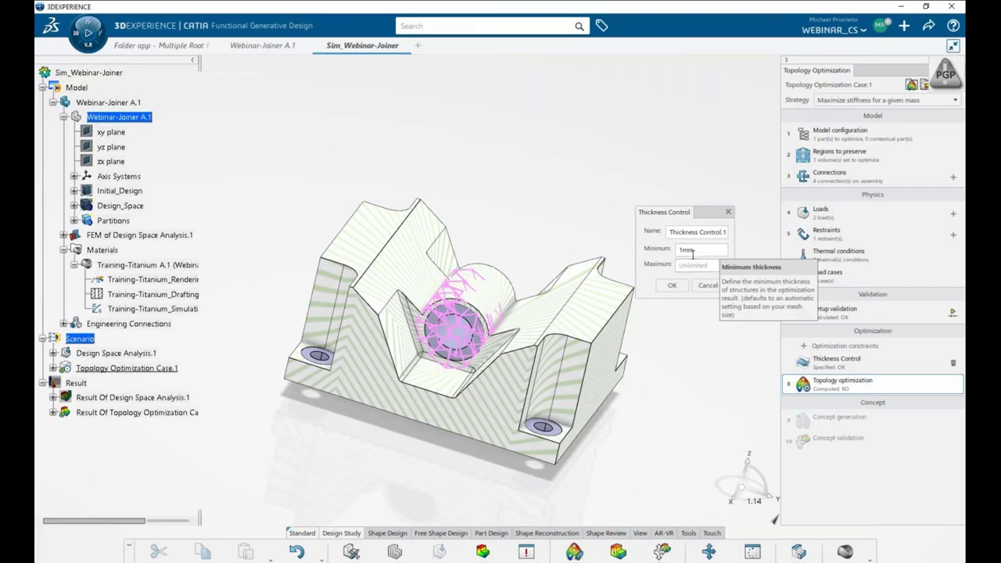
double_click(699, 249)
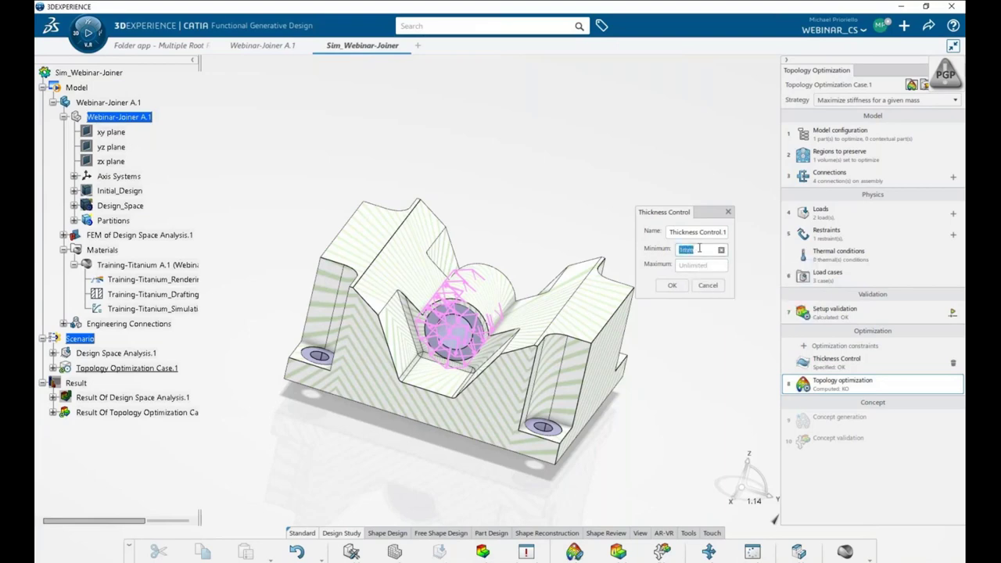
text(8)
click(691, 264)
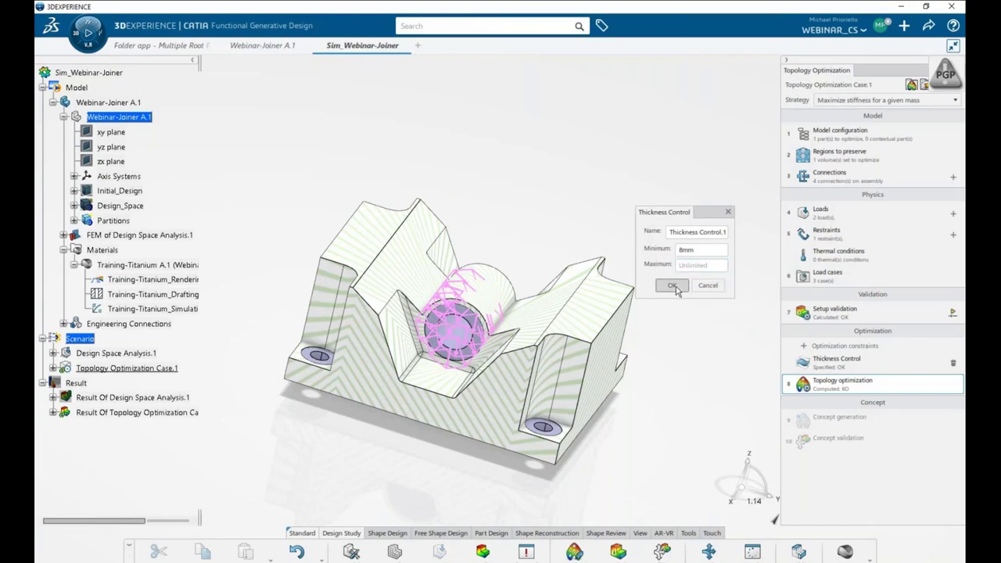
click(674, 286)
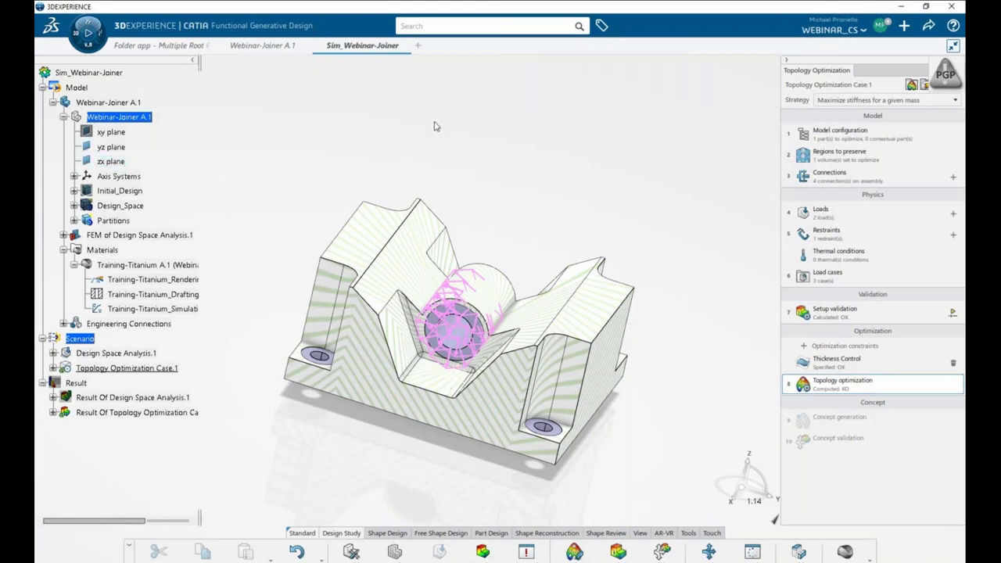
- Orbit the bracket from several sides, ending with a view along the cylindrical cut
mouse_move(416, 267)
middle_down()
mouse_move(500, 399)
mouse_move(450, 372)
middle_up()
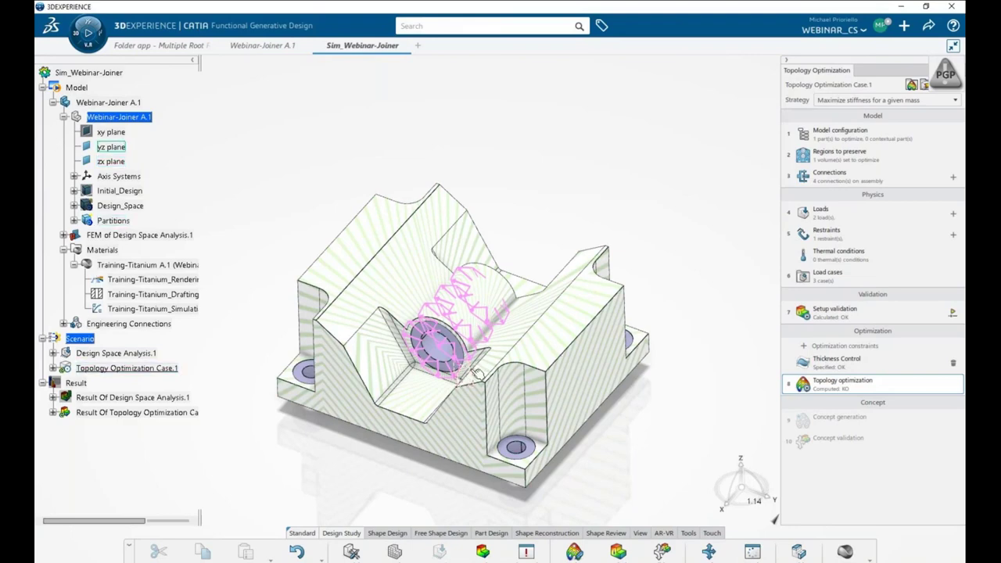
mouse_move(408, 288)
middle_down()
mouse_move(427, 357)
mouse_move(422, 294)
middle_up()
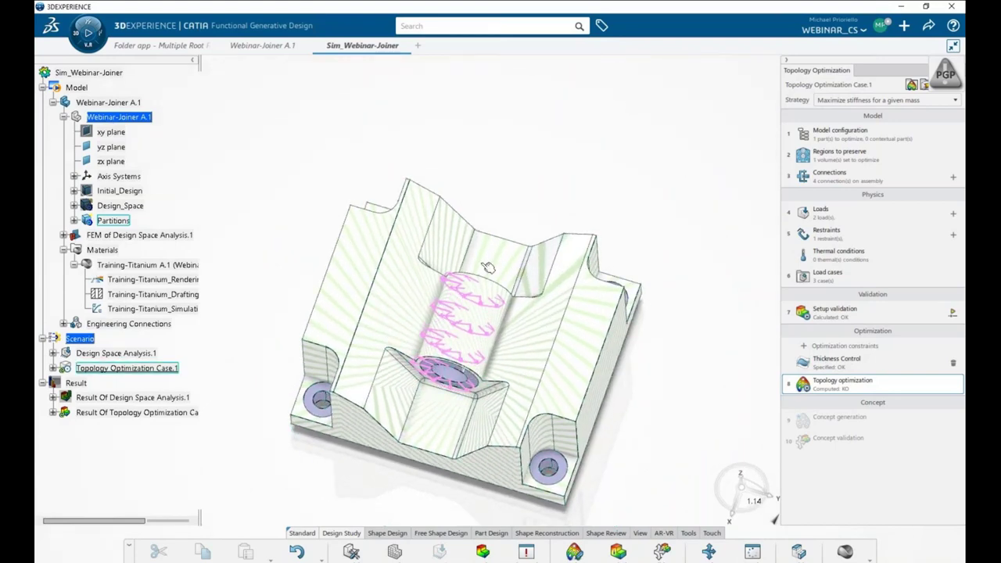
middle_drag(422, 345, 500, 337)
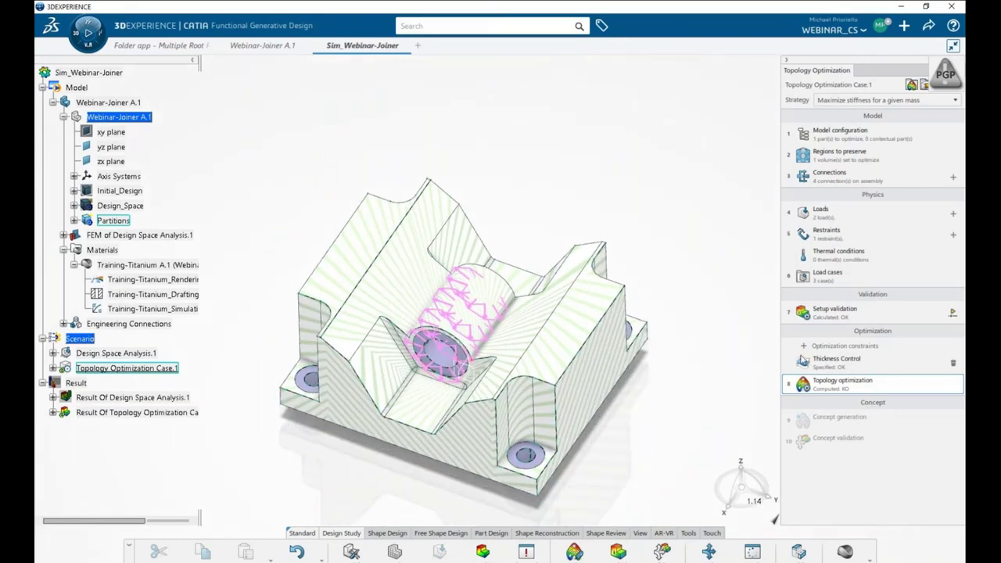
- Add a shape control with a first Symmetry Control about the yz plane
click(857, 349)
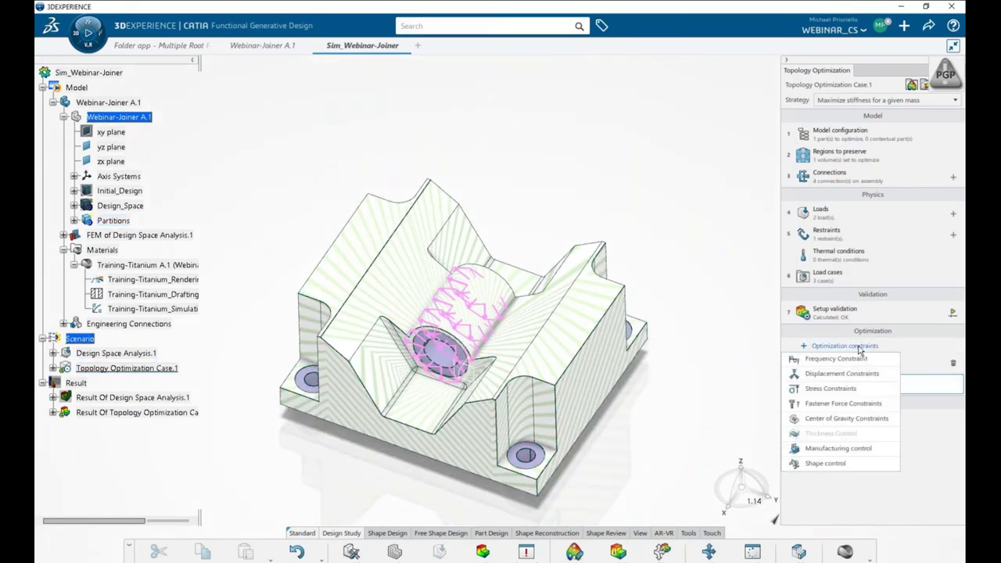
click(845, 463)
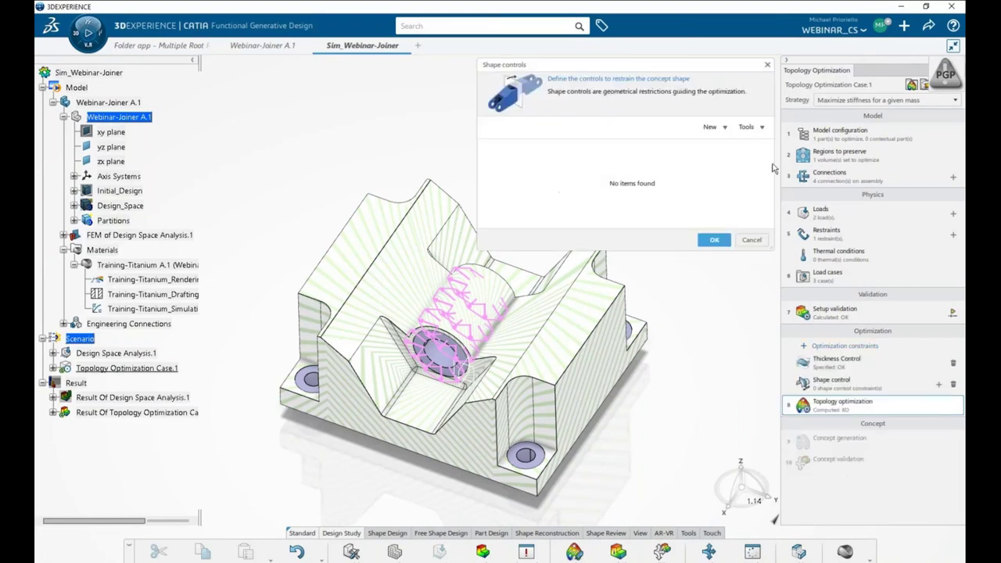
click(711, 128)
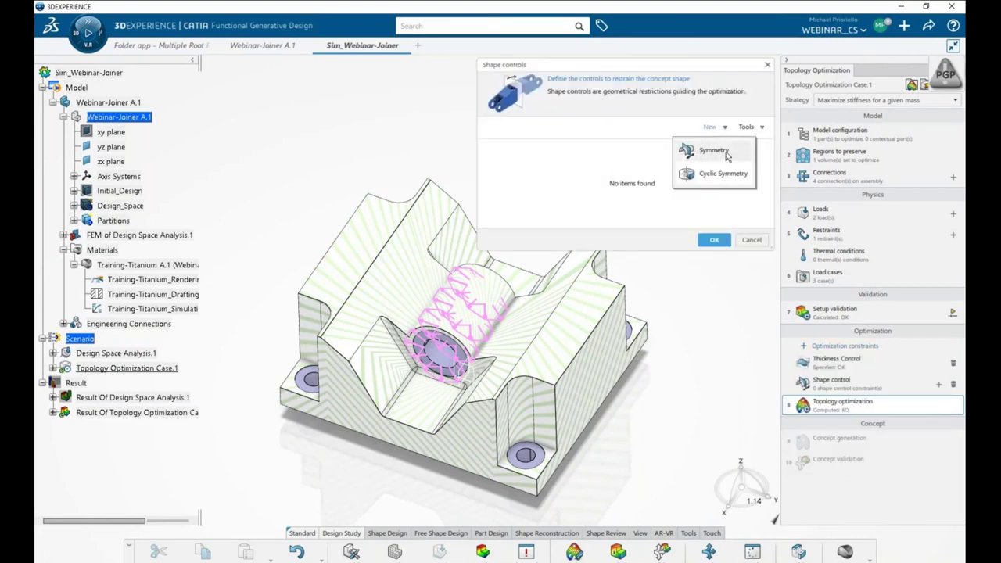
click(725, 155)
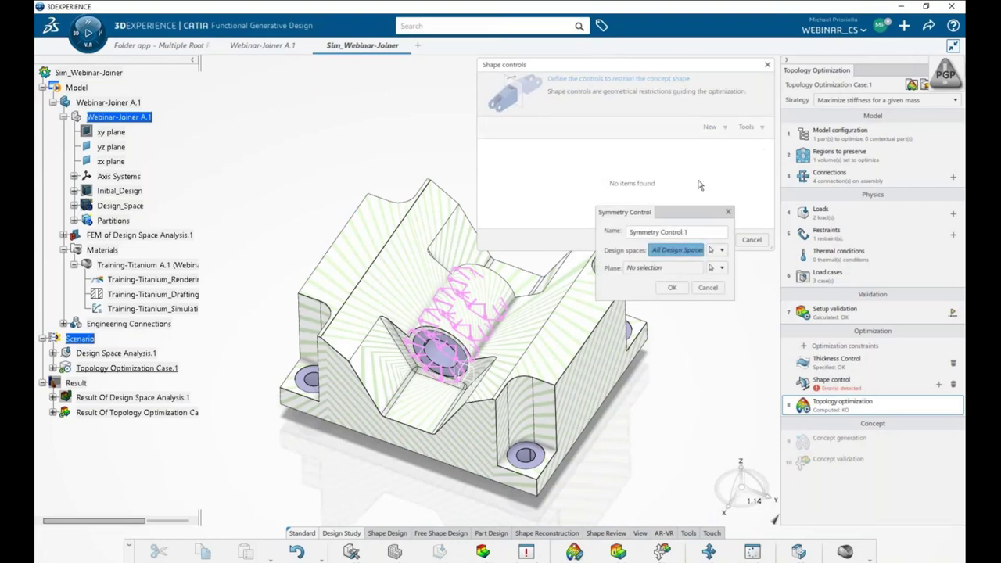
click(637, 270)
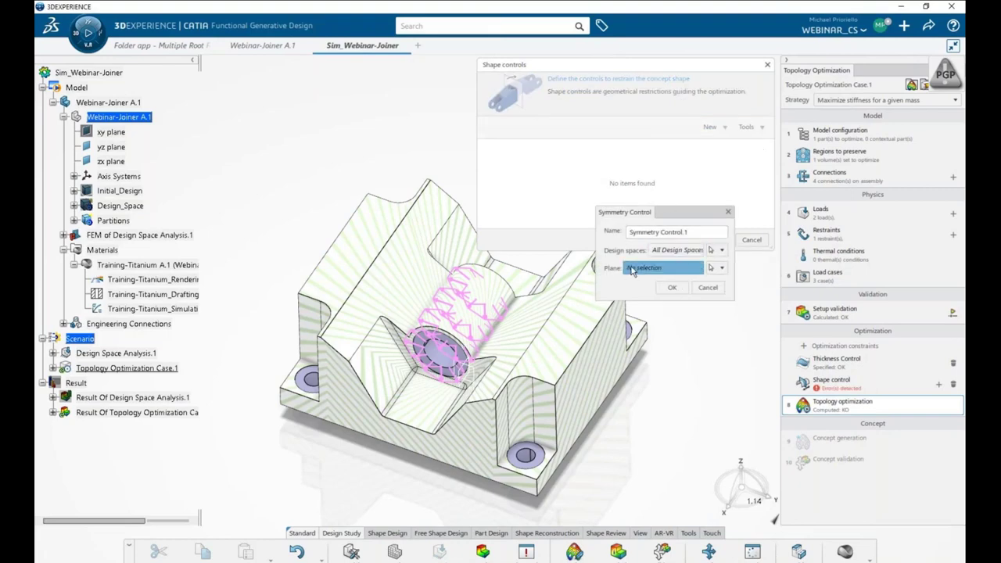
click(121, 149)
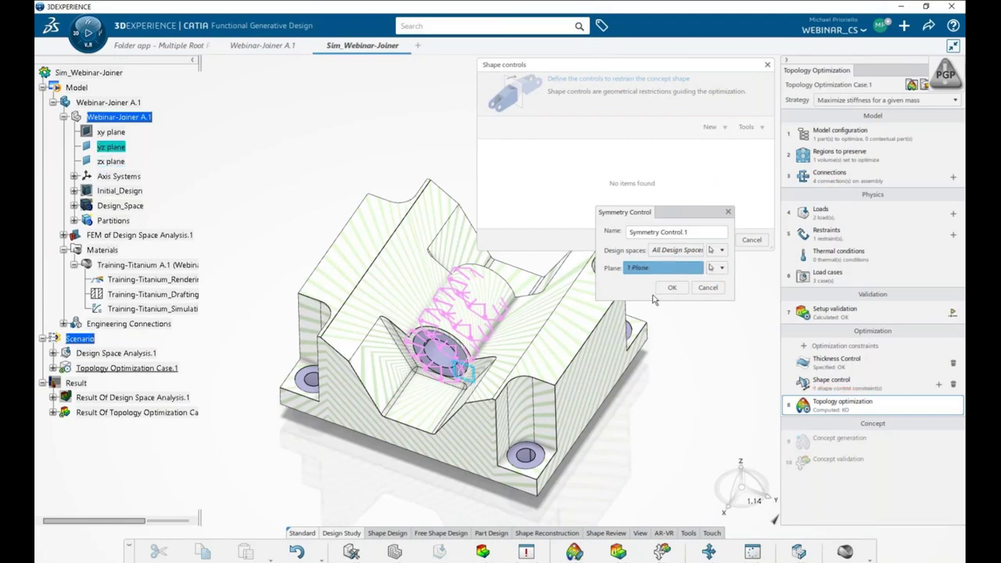
click(672, 287)
- Add a second Symmetry Control about the zx plane, accept both, and hide the planes
click(711, 126)
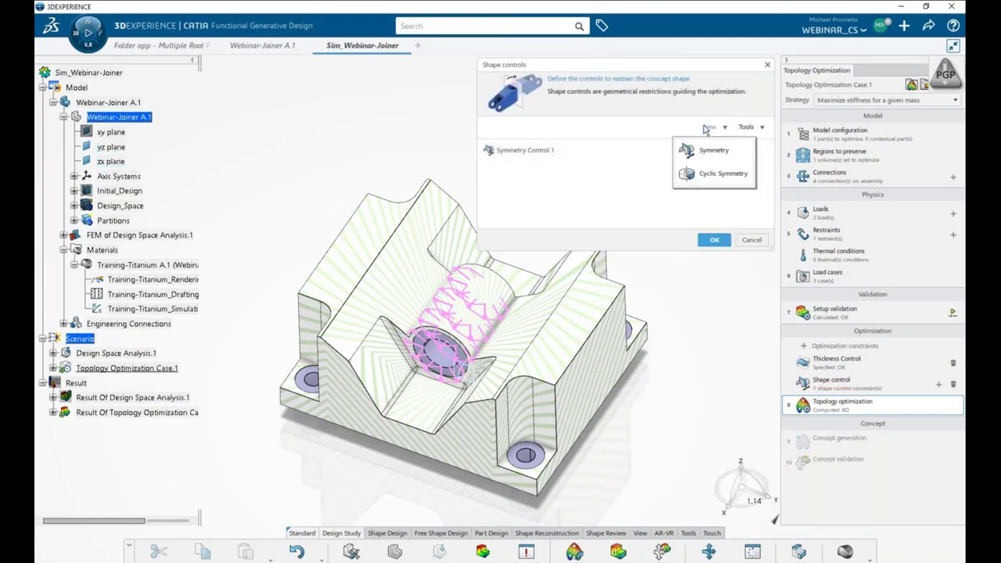
click(711, 151)
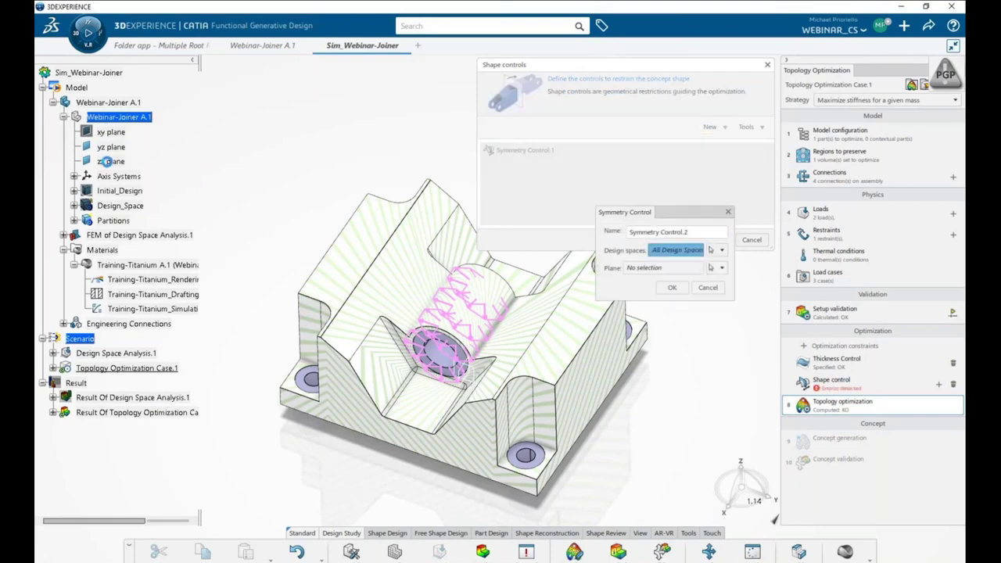
click(661, 268)
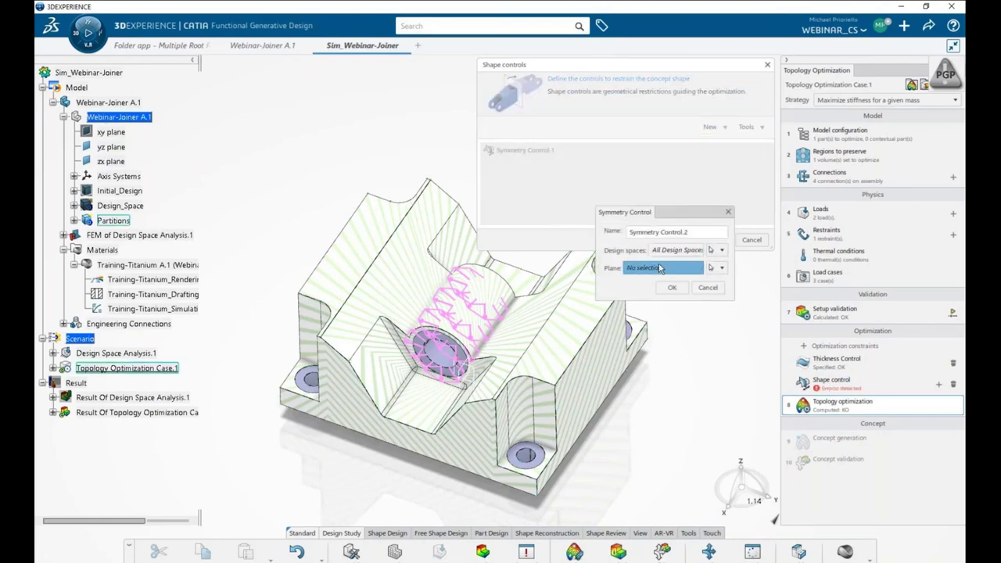
click(122, 163)
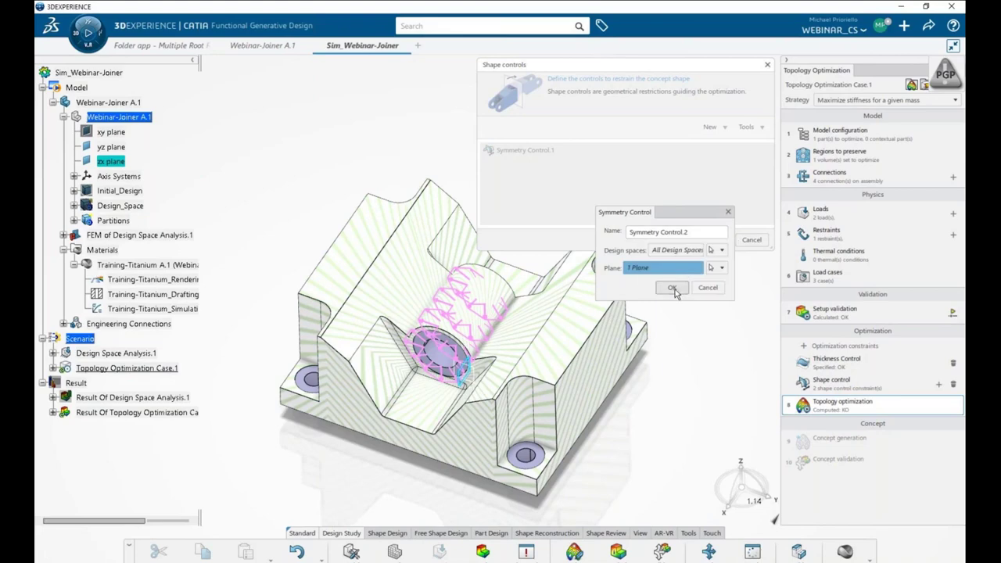
key(Return)
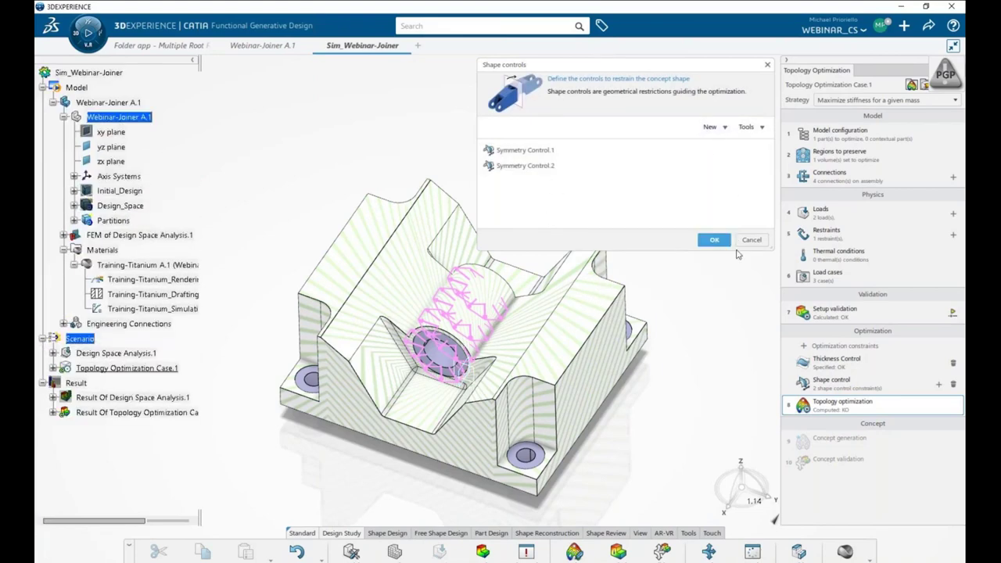
click(714, 240)
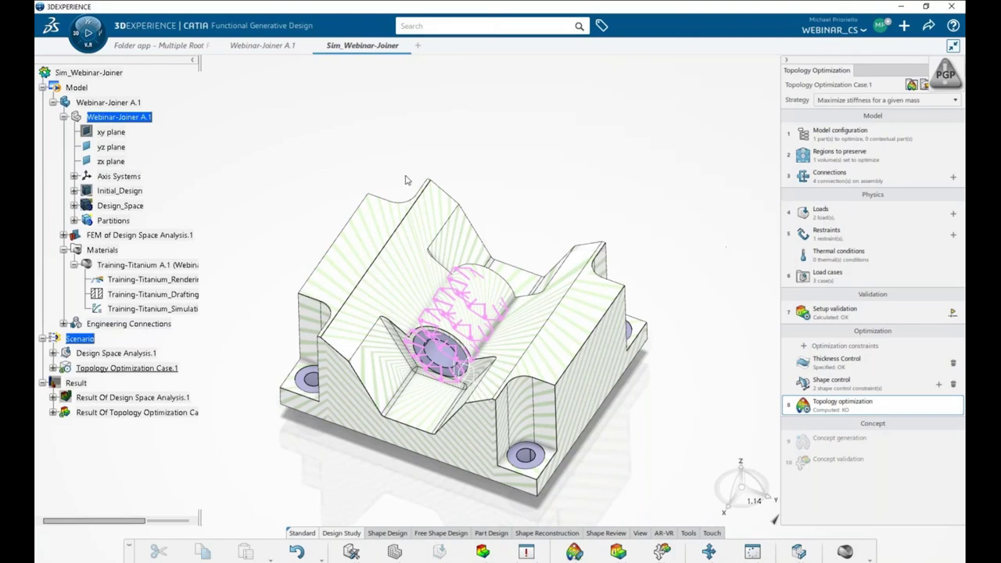
right_click(115, 161)
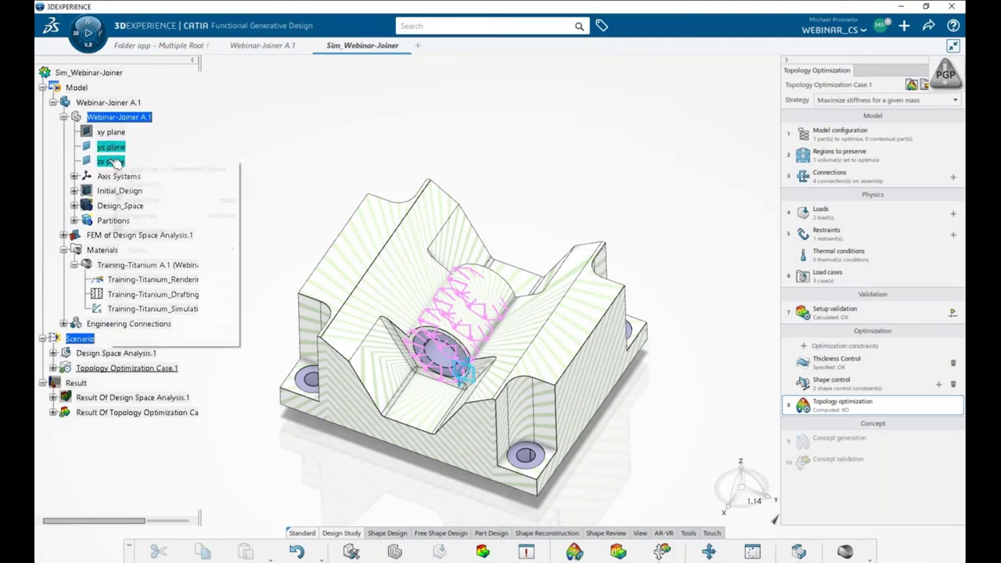
click(137, 244)
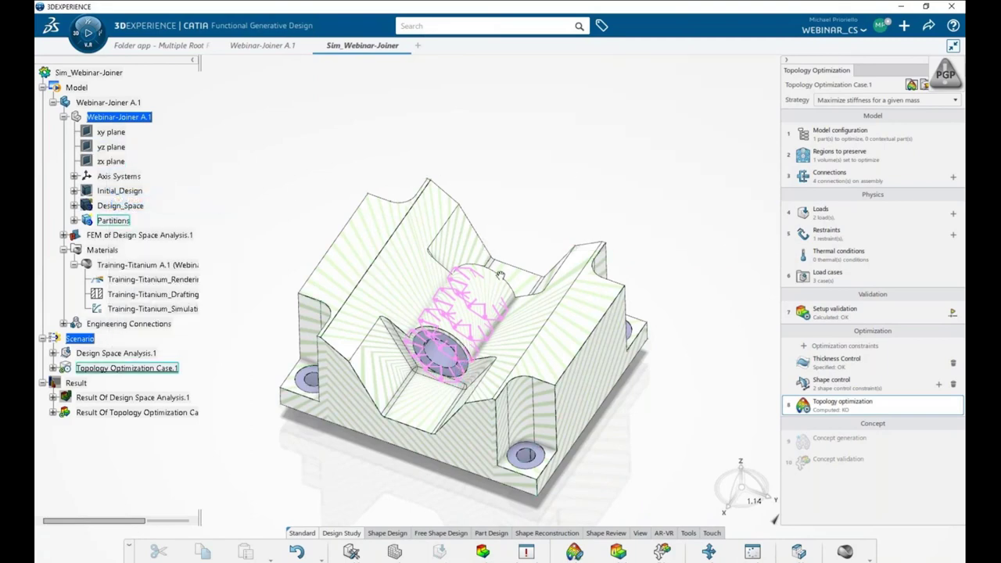
- Orbit the view and bring up the Topology optimization run dialog, nudging it into place
mouse_move(569, 181)
middle_down()
mouse_move(571, 261)
mouse_move(630, 202)
middle_up()
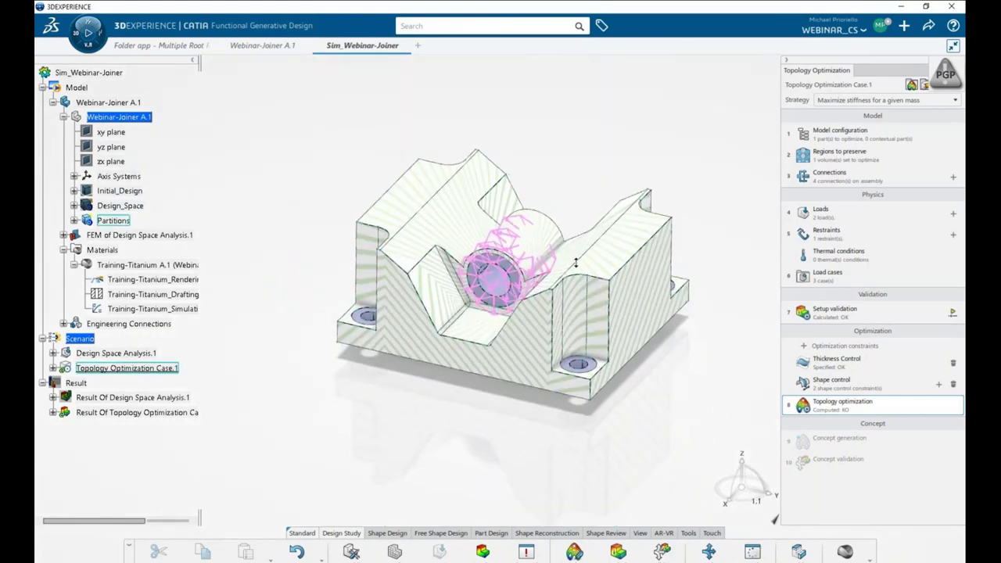
click(860, 406)
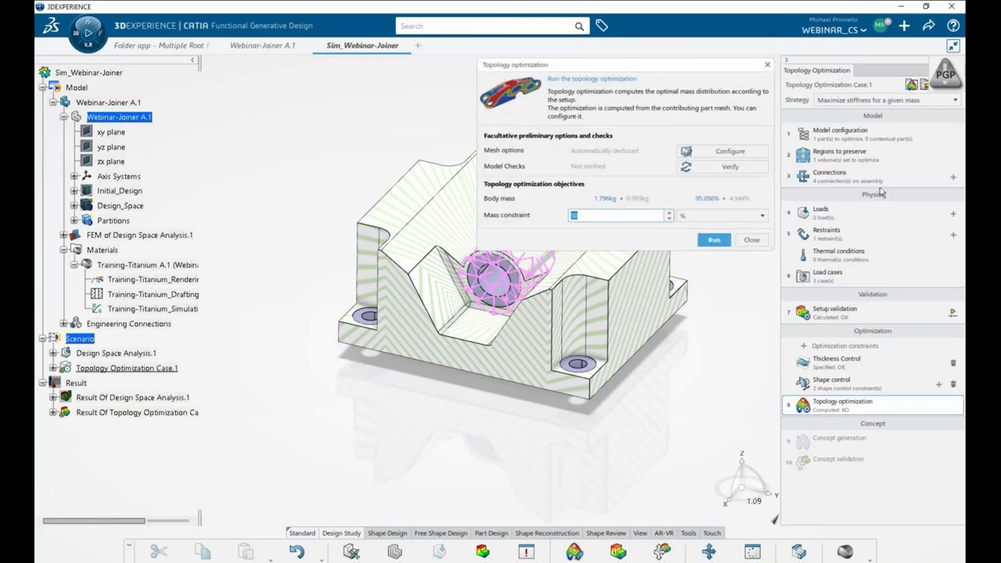
drag(638, 69, 633, 69)
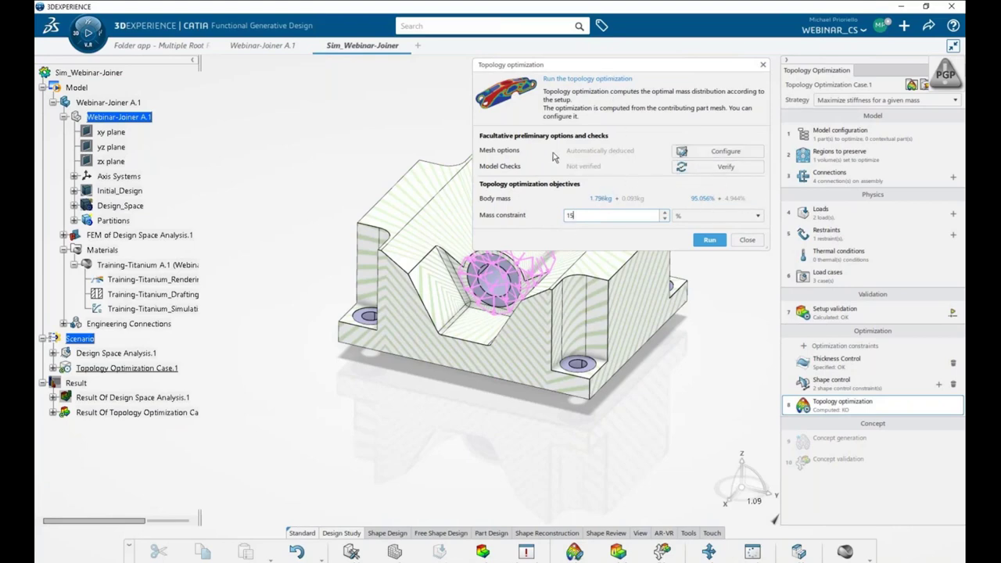
- Accept the default mesh options and run topology optimization with a 15% mass constraint
click(726, 152)
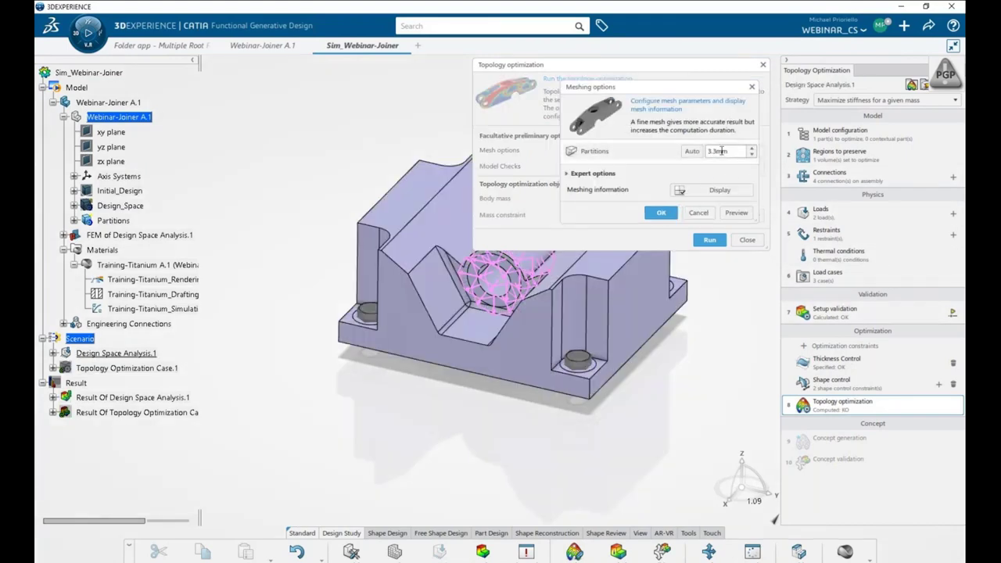
click(670, 215)
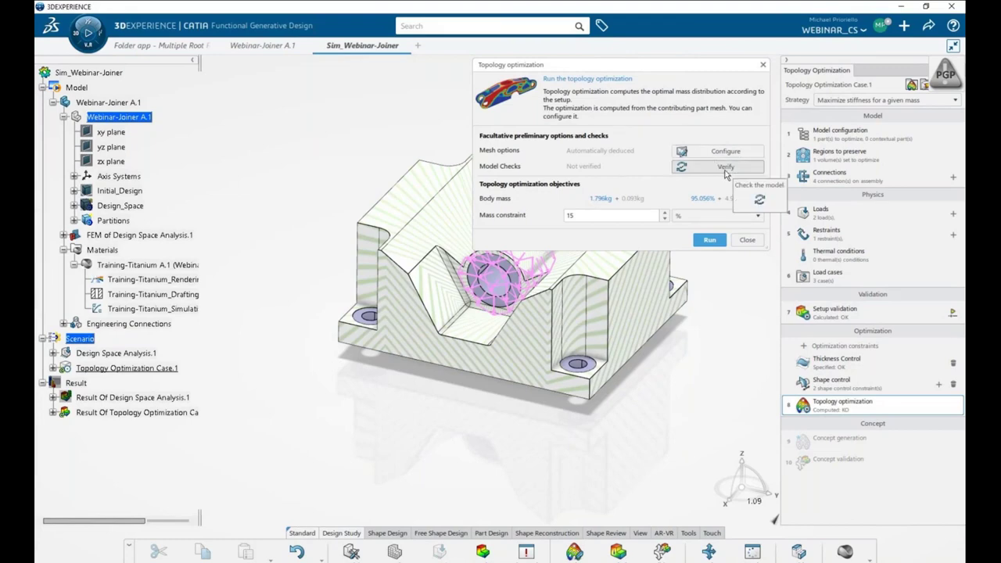
click(709, 240)
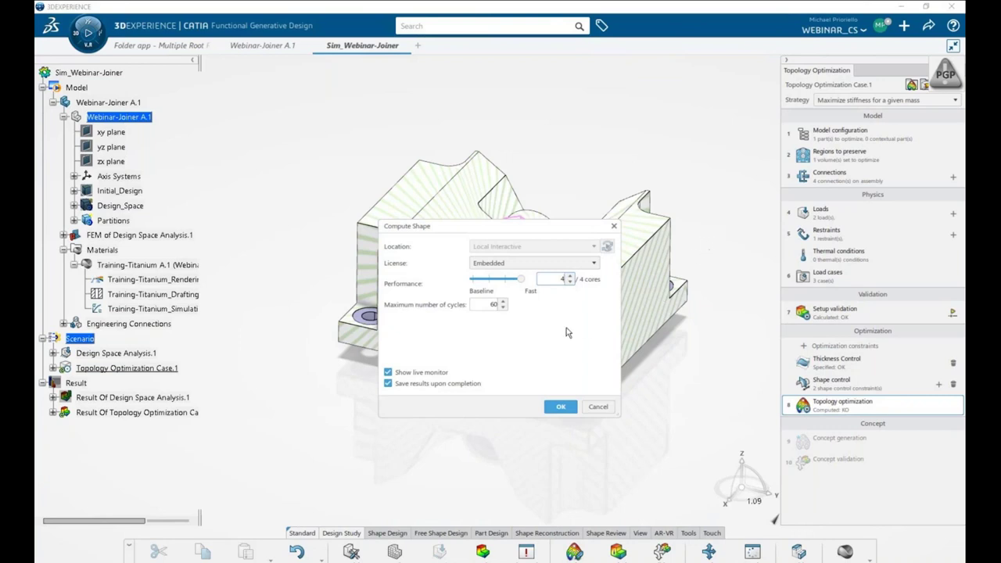
mouse_move(520, 278)
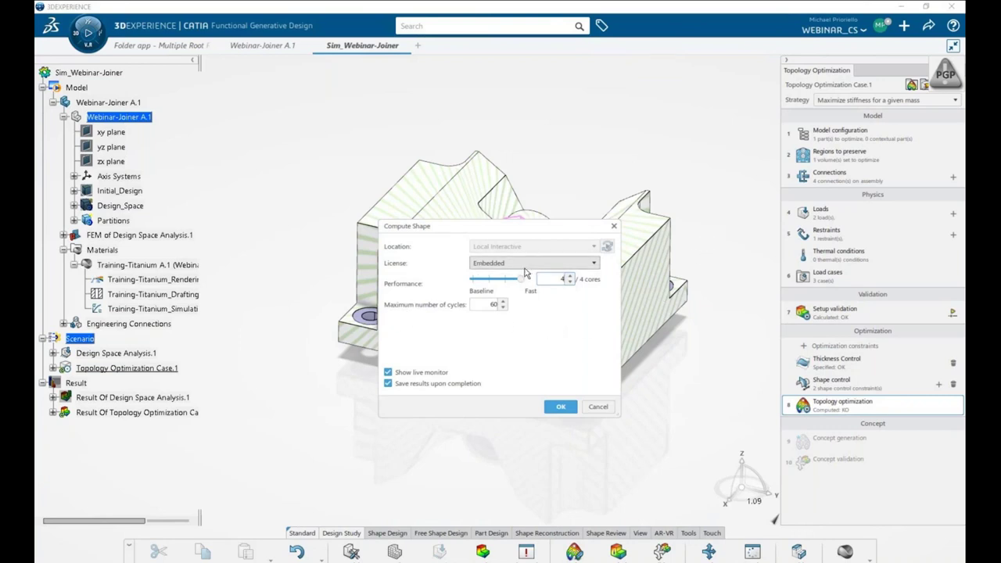
- Compute the optimized shape with the Embedded license, 4 cores and 60 cycles, then start concept generation
click(500, 264)
click(504, 271)
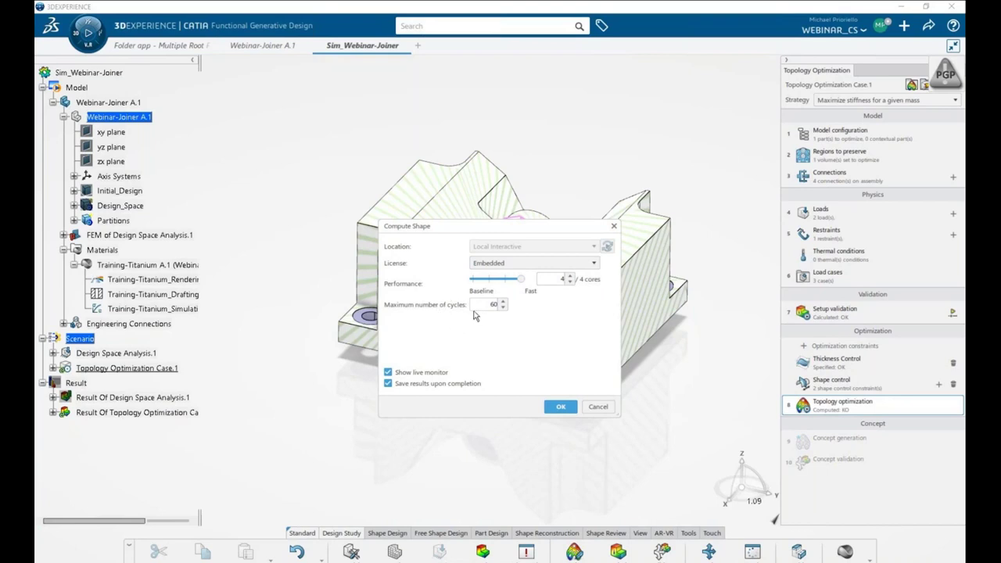
click(487, 304)
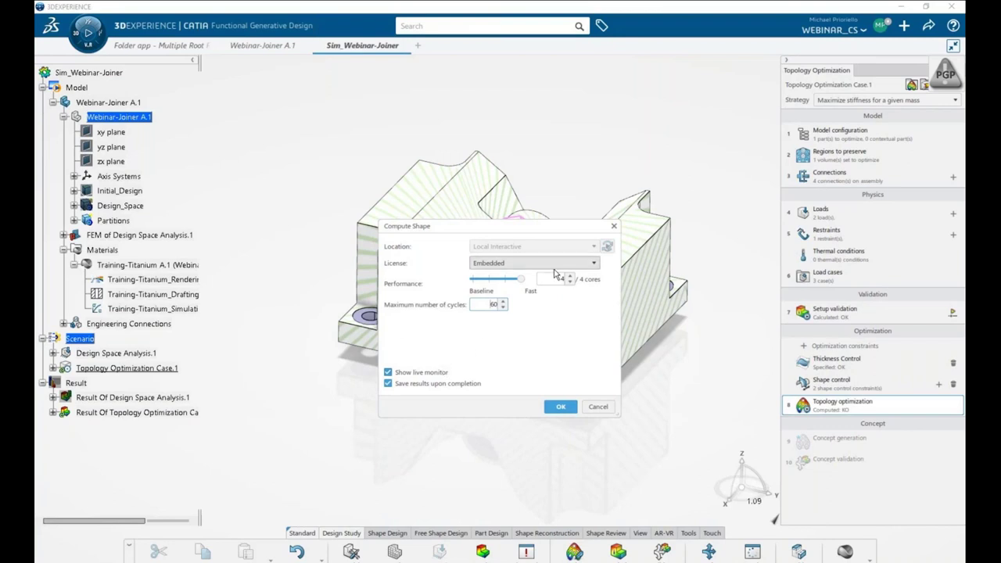
click(565, 409)
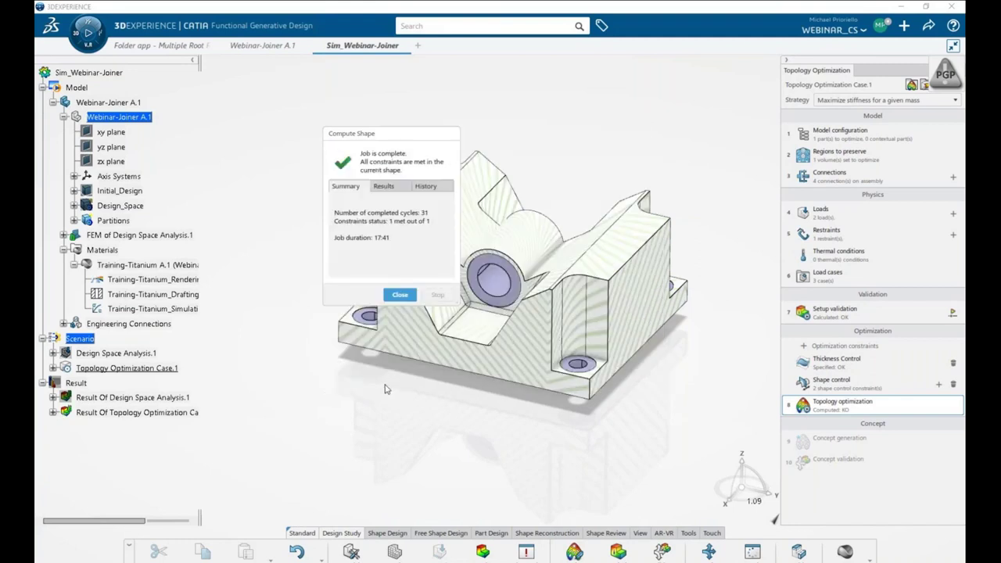
click(404, 296)
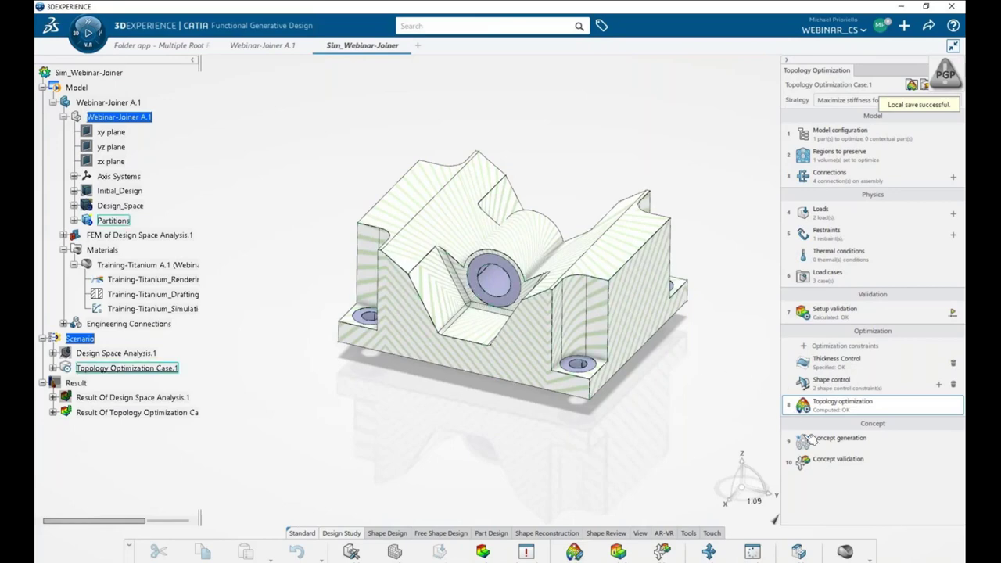
click(829, 451)
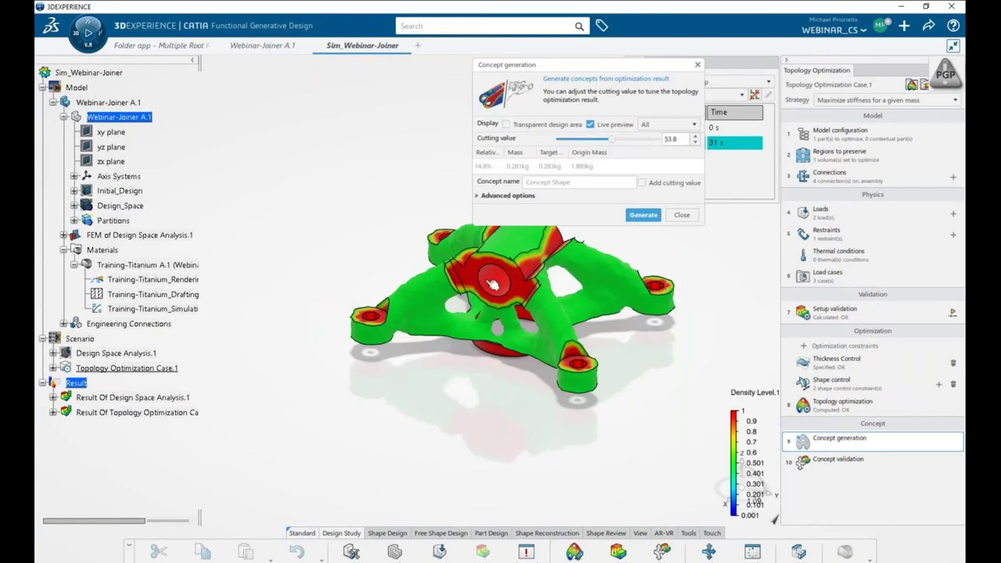
- Show the design area as transparent and set the cutting value to 80
mouse_move(493, 285)
middle_down()
mouse_move(433, 316)
mouse_move(414, 265)
middle_up()
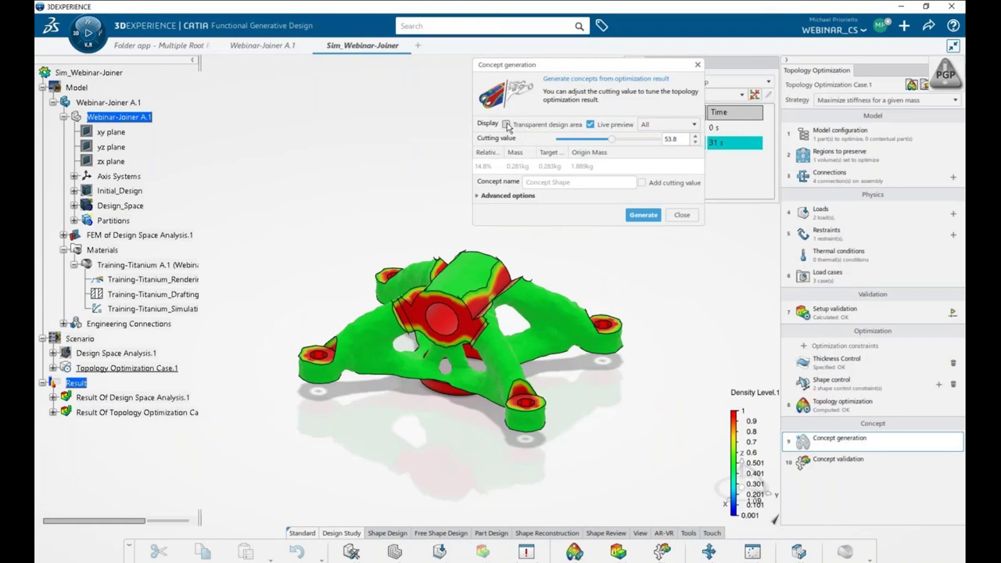
click(506, 124)
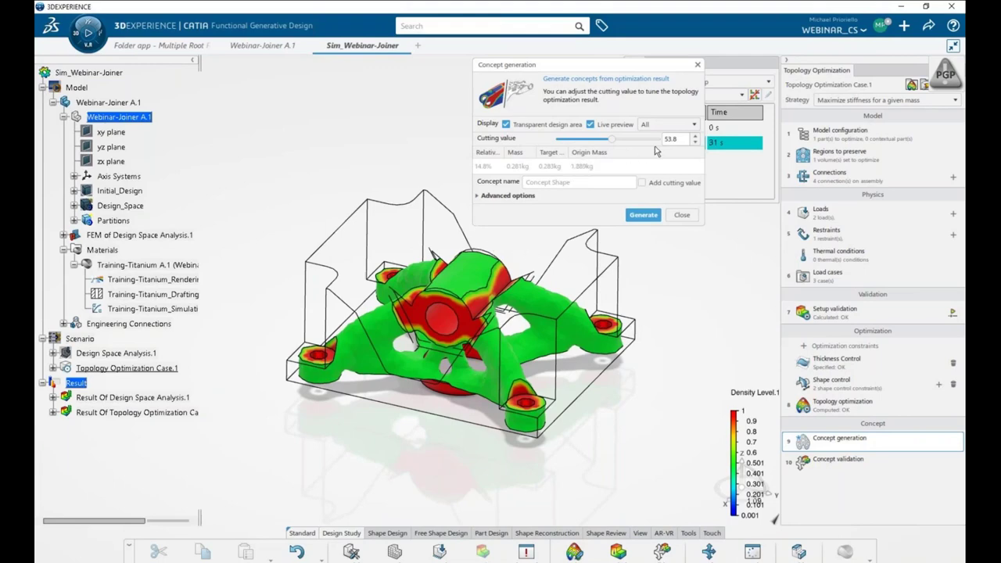
drag(610, 139, 583, 138)
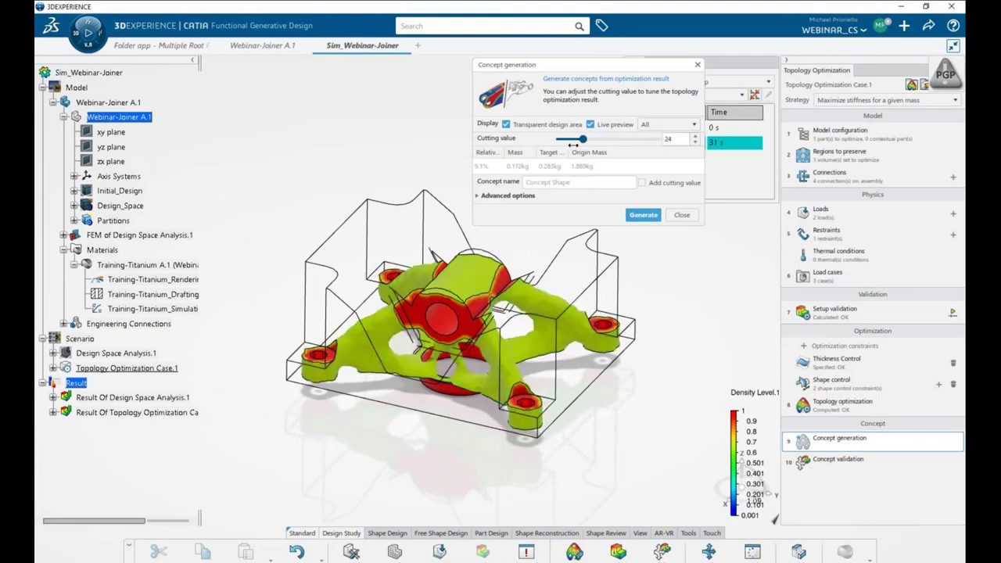
drag(572, 145, 652, 142)
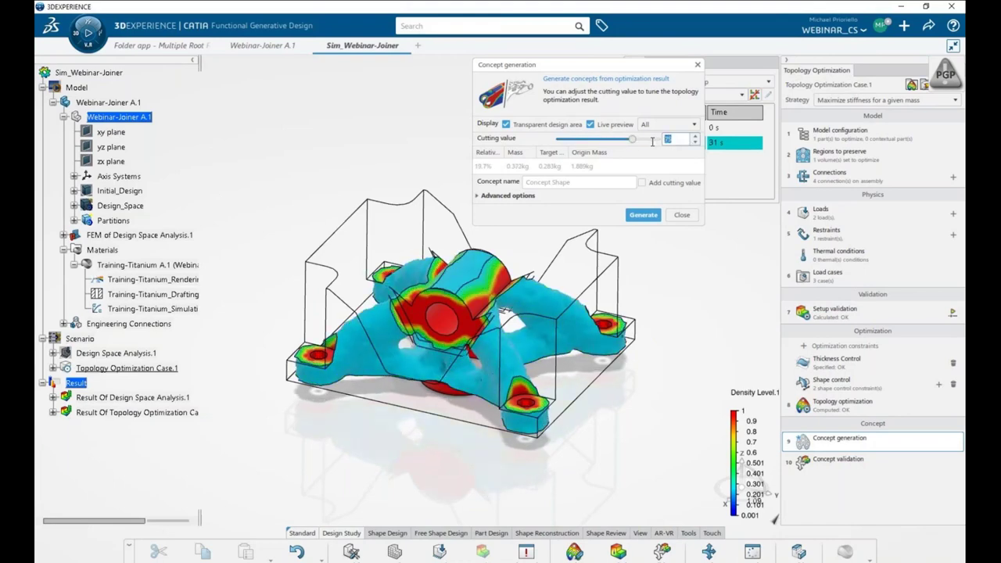
text(80)
key(Return)
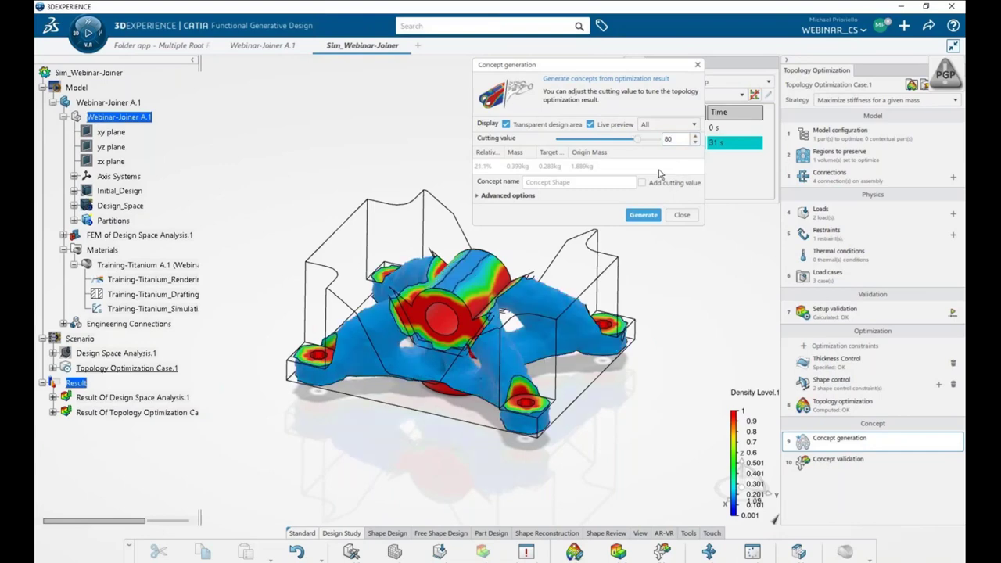
drag(502, 152, 524, 153)
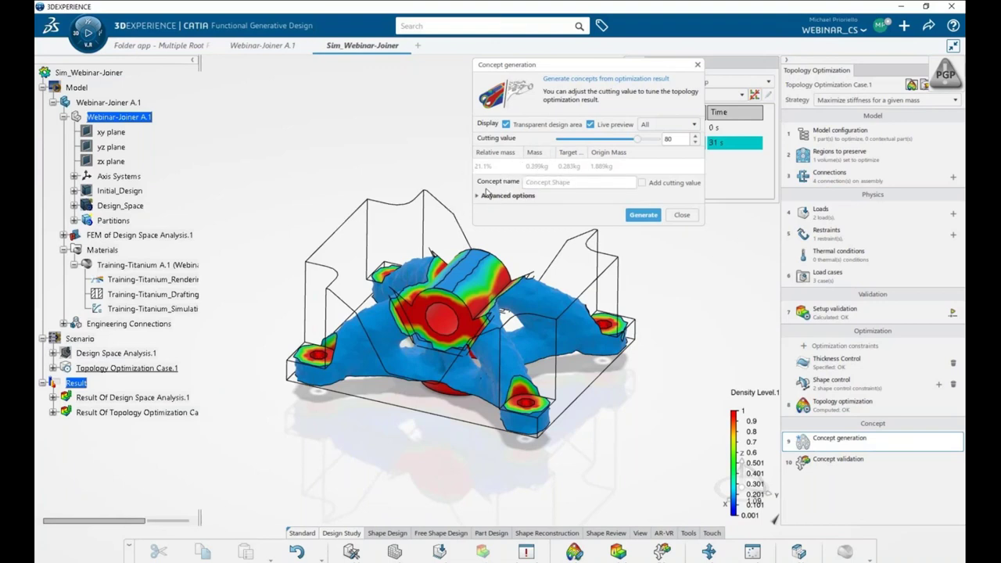
- Generate Concept Shape.1 with Standard (smooth subdivision) output
click(486, 197)
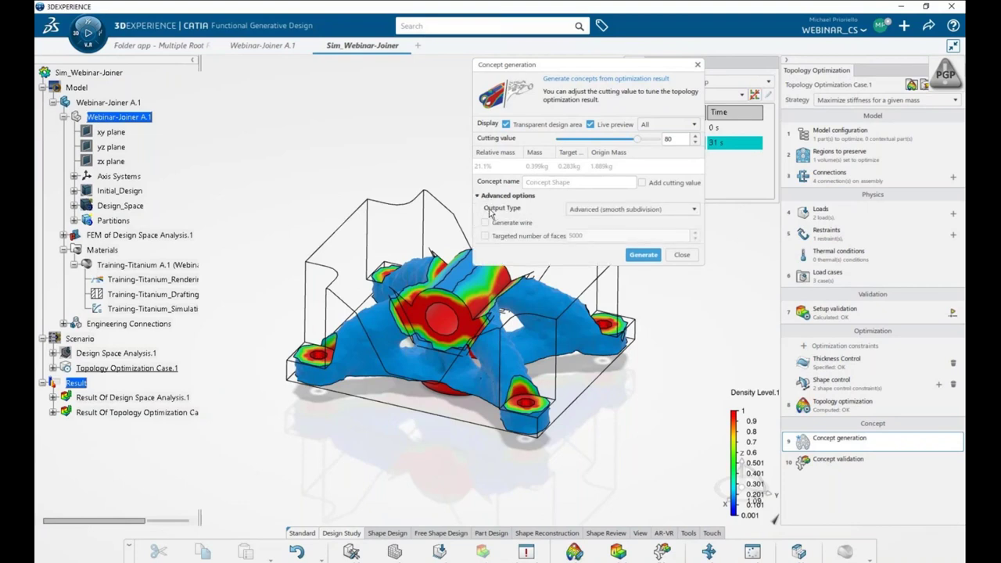
click(621, 210)
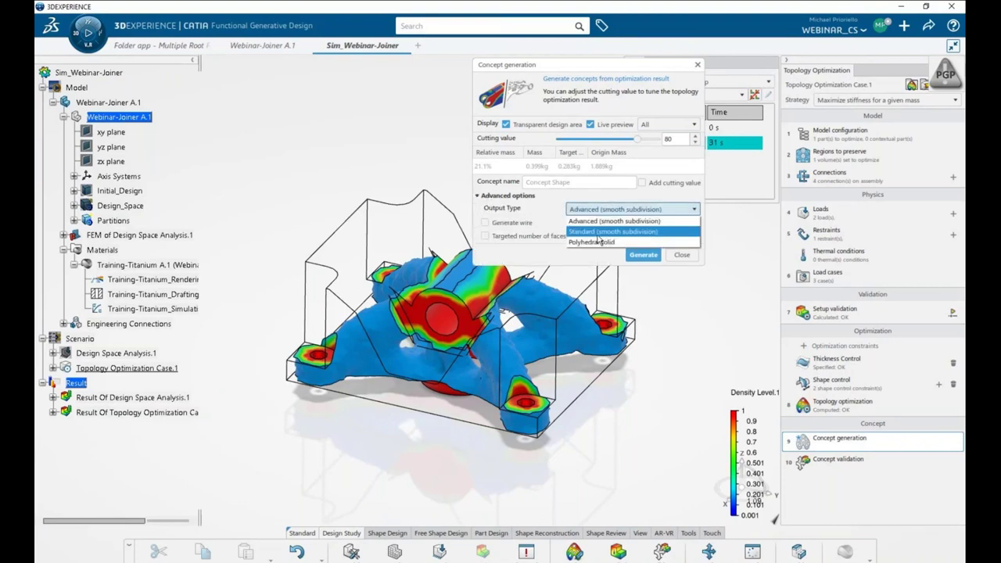
click(646, 234)
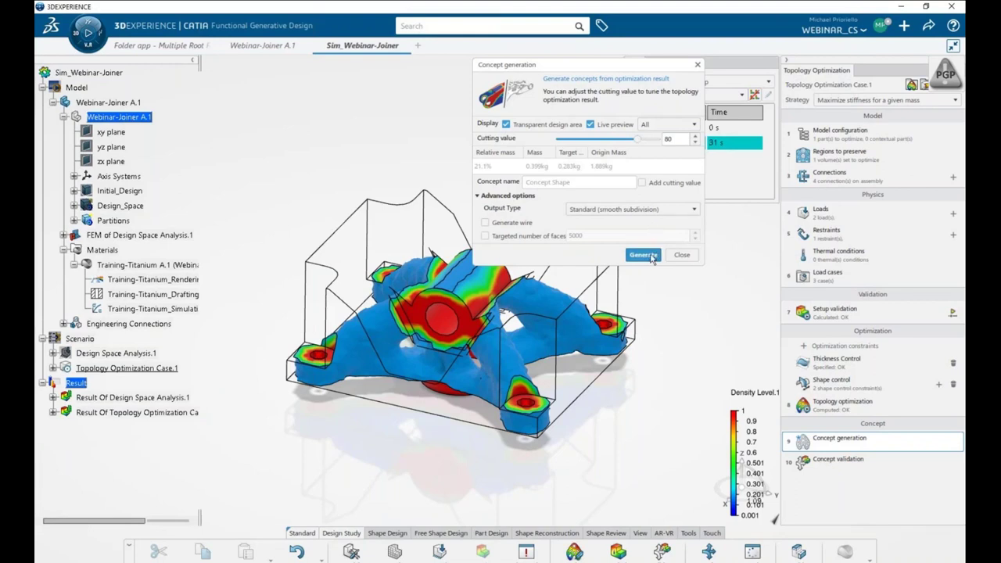
click(642, 255)
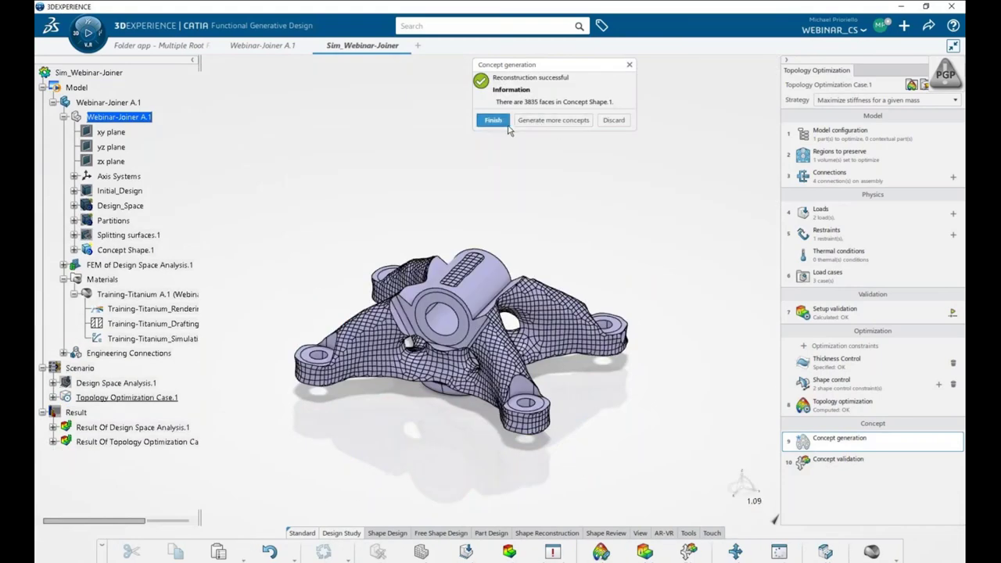
- Finish concept generation, keeping Concept Shape.1
click(492, 120)
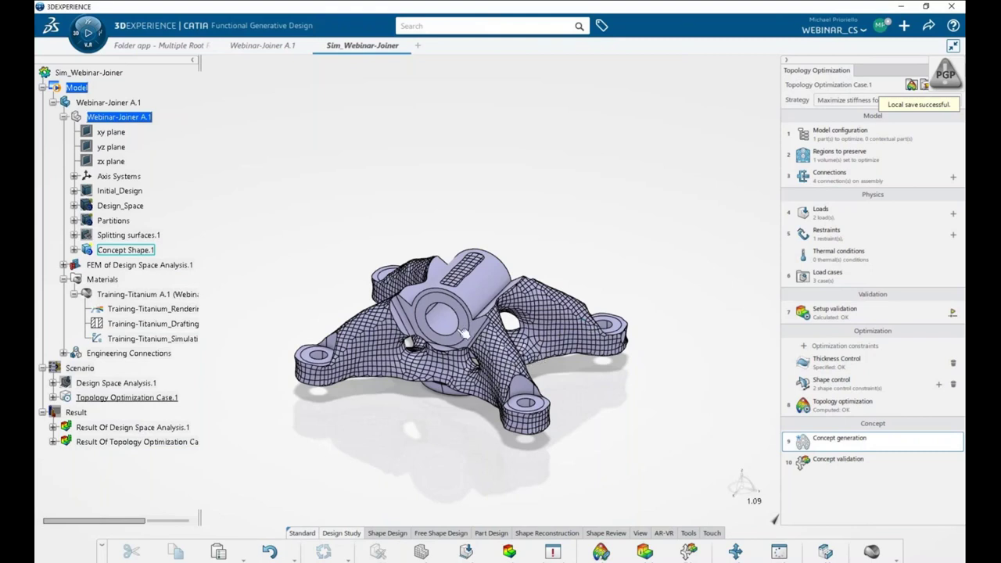
- Create Shape Validation.1 including Concept Shape.1 and open its analysis case
click(841, 464)
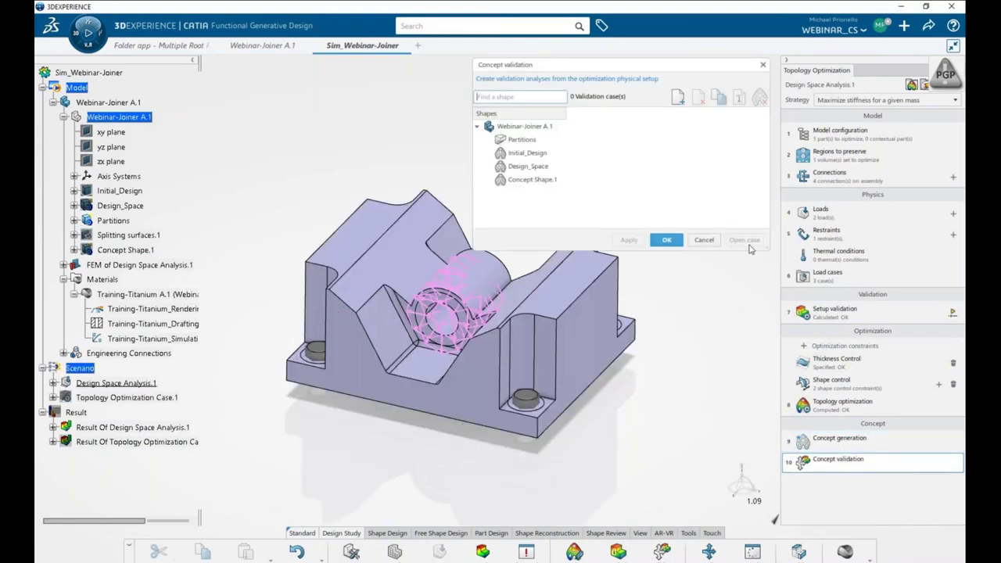
click(679, 97)
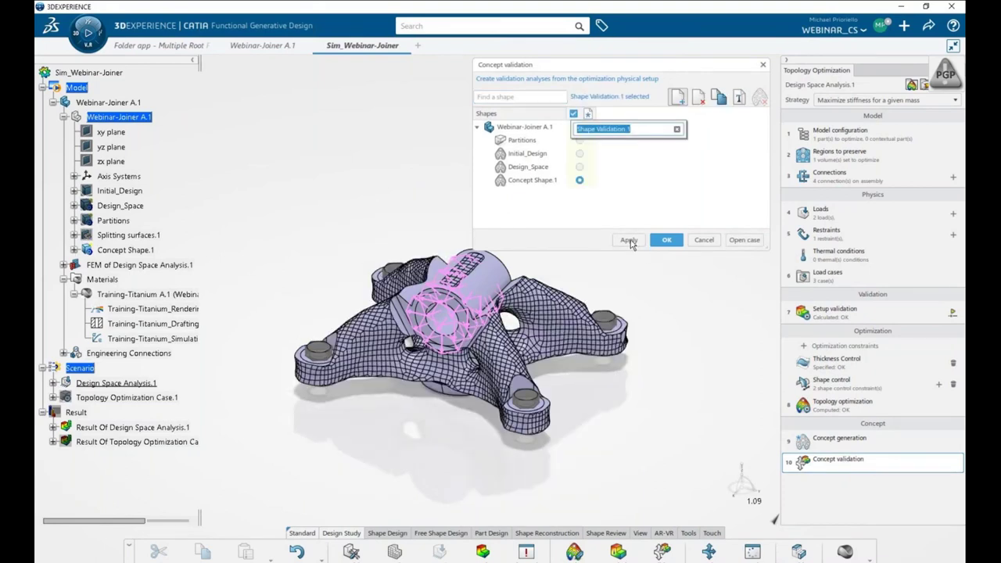
click(631, 242)
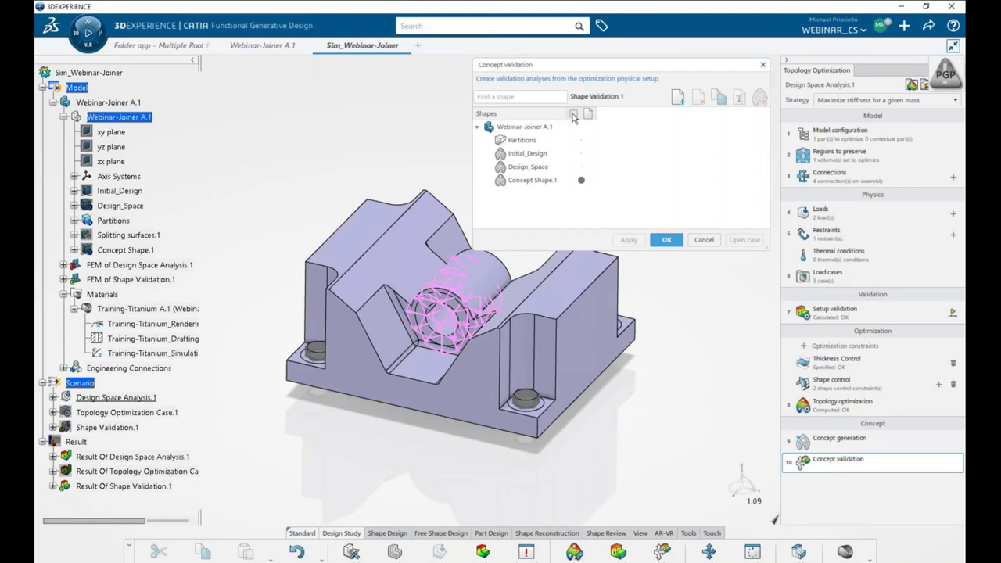
click(573, 114)
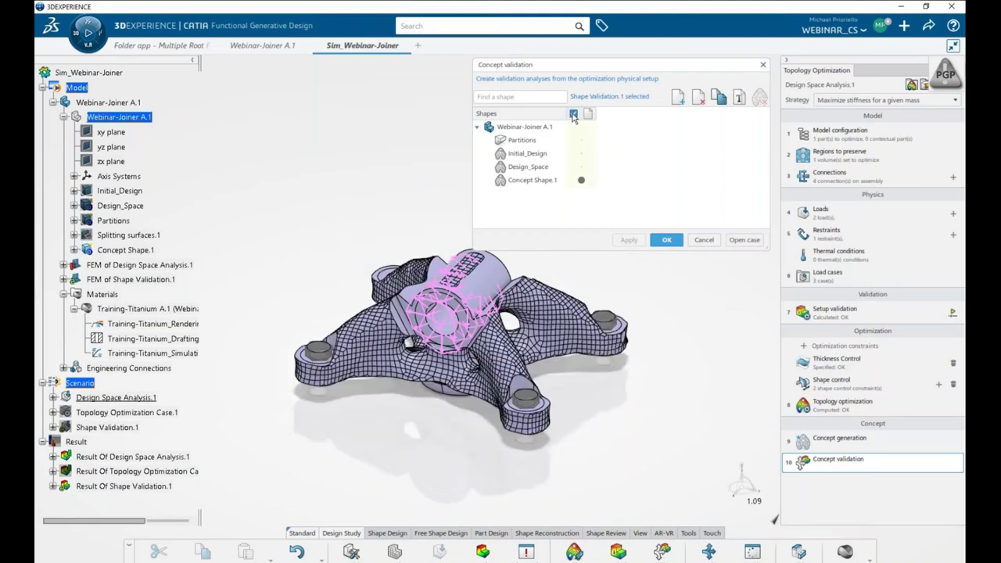
click(746, 243)
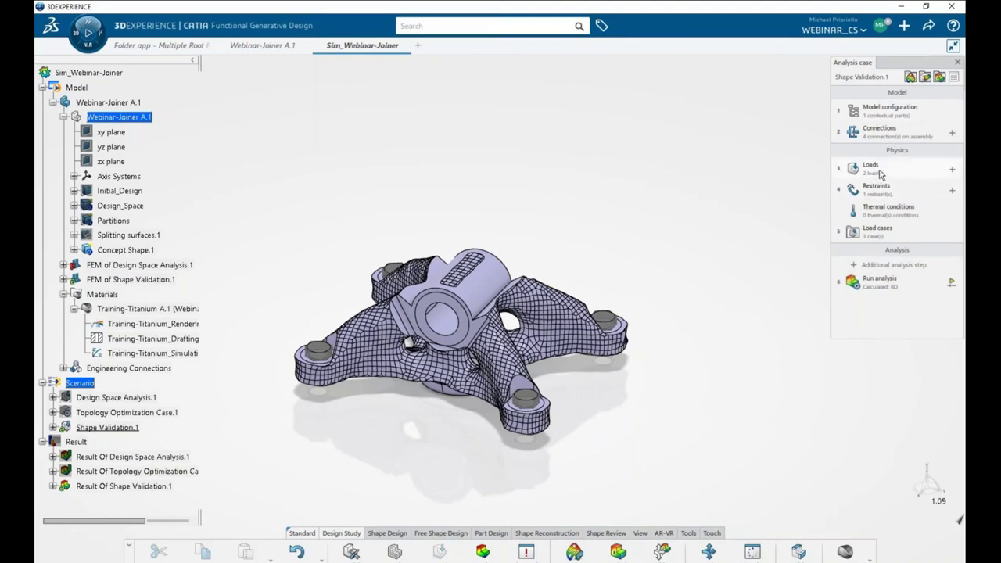
click(881, 169)
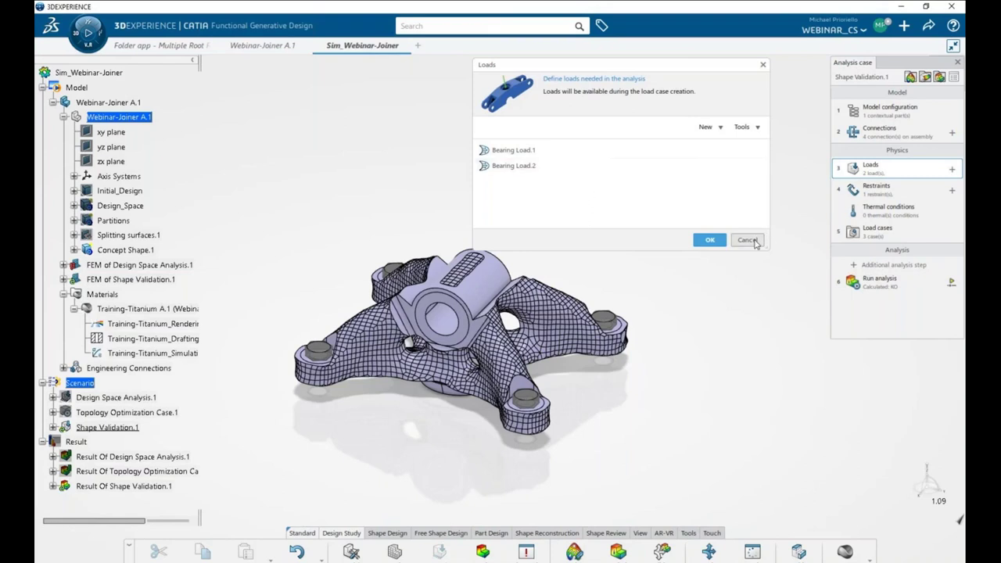
key(Escape)
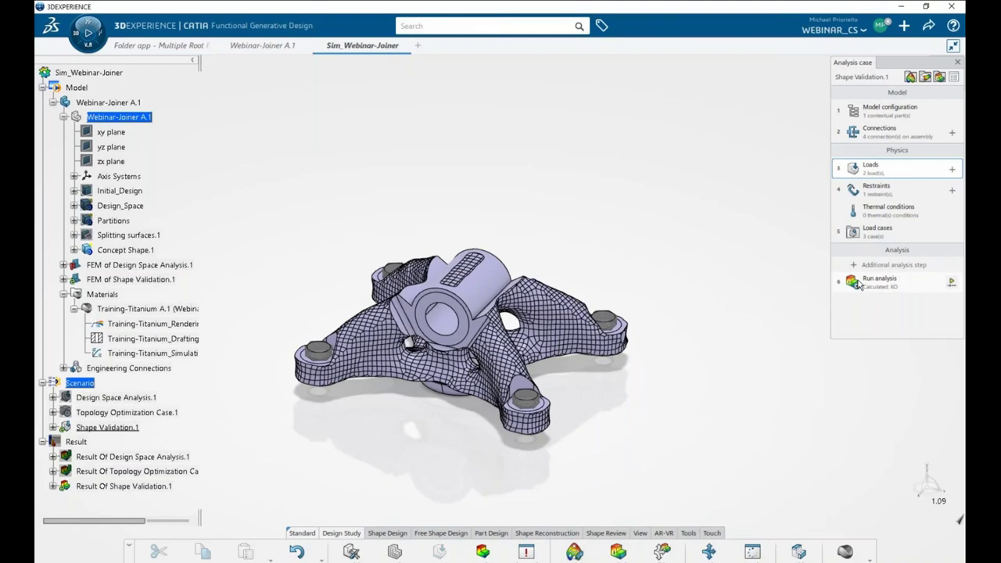
click(858, 284)
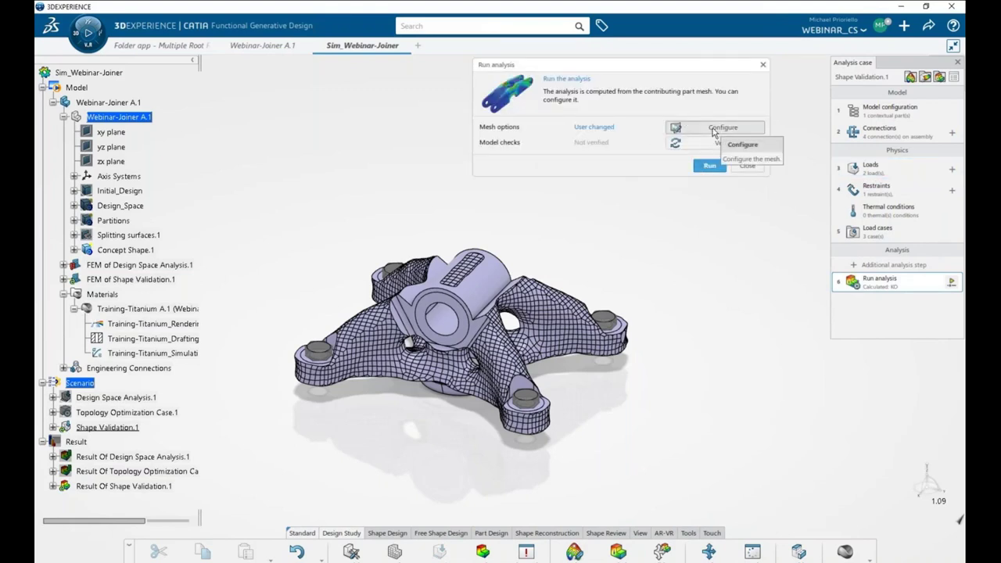
- Run the Shape Validation.1 solve with the Embedded license on 4 cores
click(704, 133)
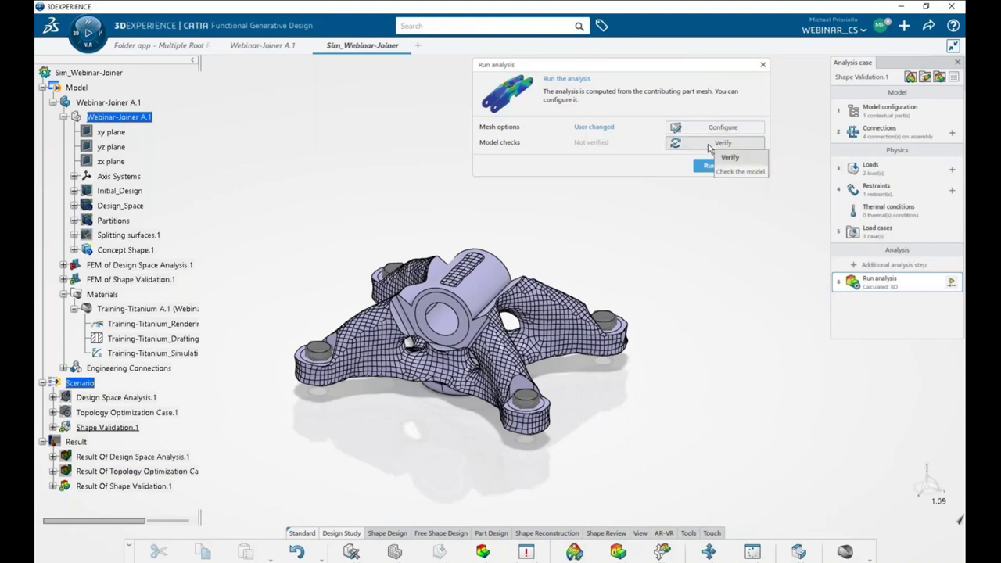
click(711, 166)
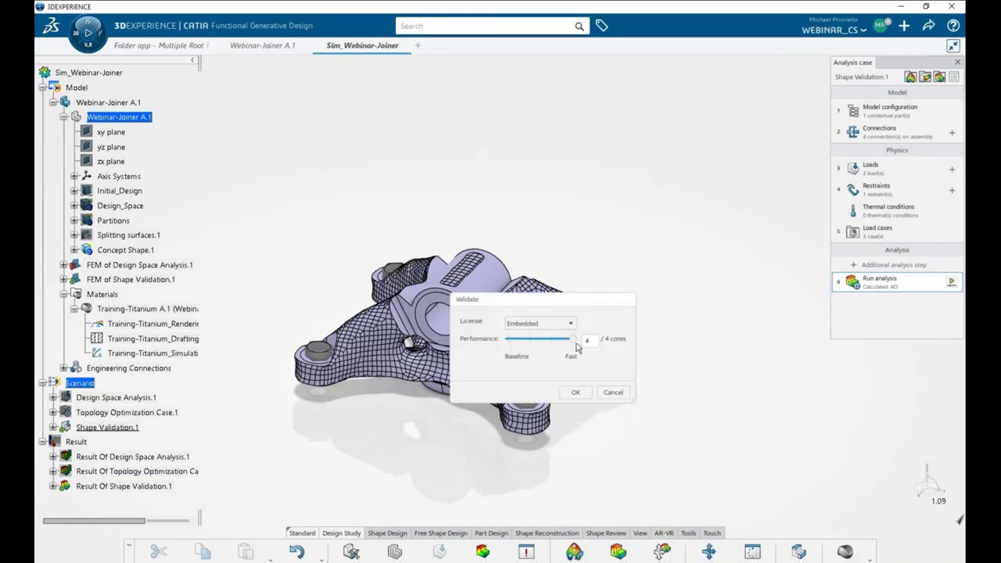
click(578, 394)
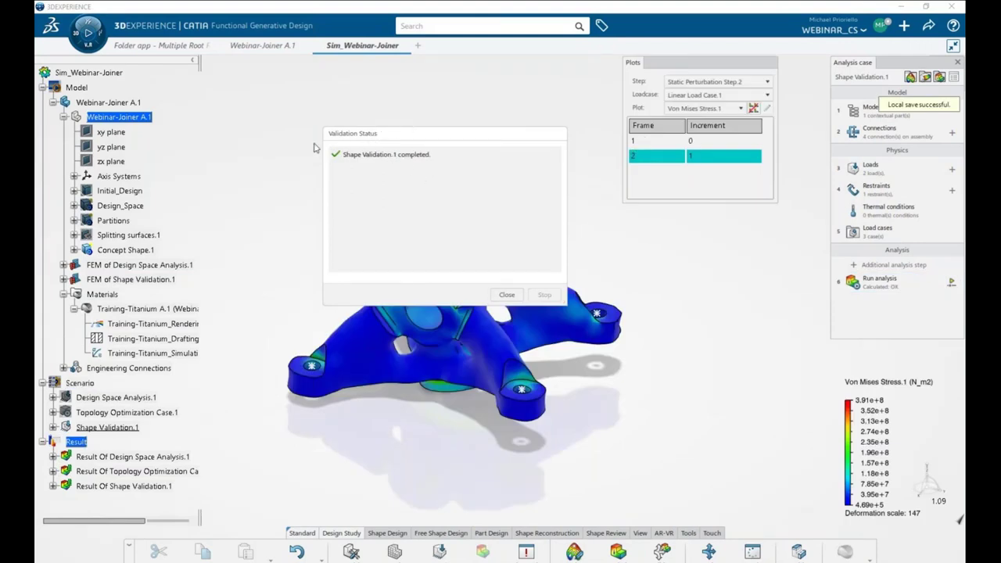
- Review von Mises stress for Linear Load Case.2 and Linear Load Case.3
click(516, 294)
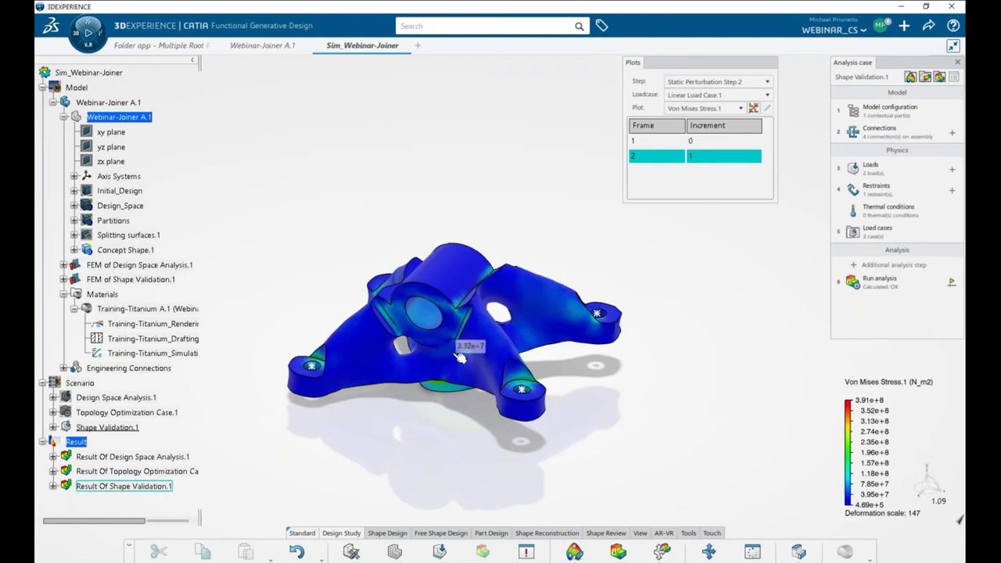
mouse_move(484, 344)
middle_down()
mouse_move(501, 310)
mouse_move(469, 313)
middle_up()
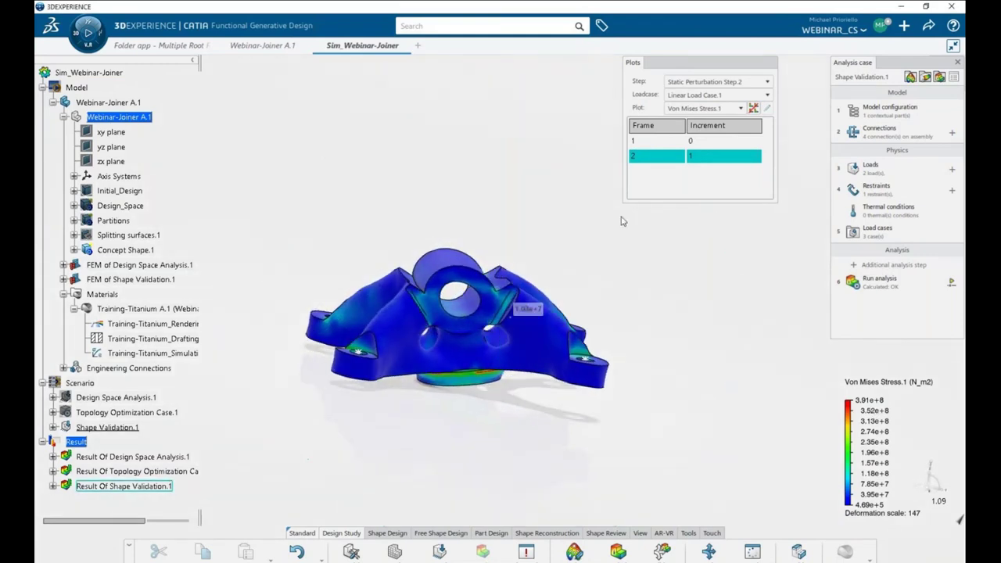
click(684, 95)
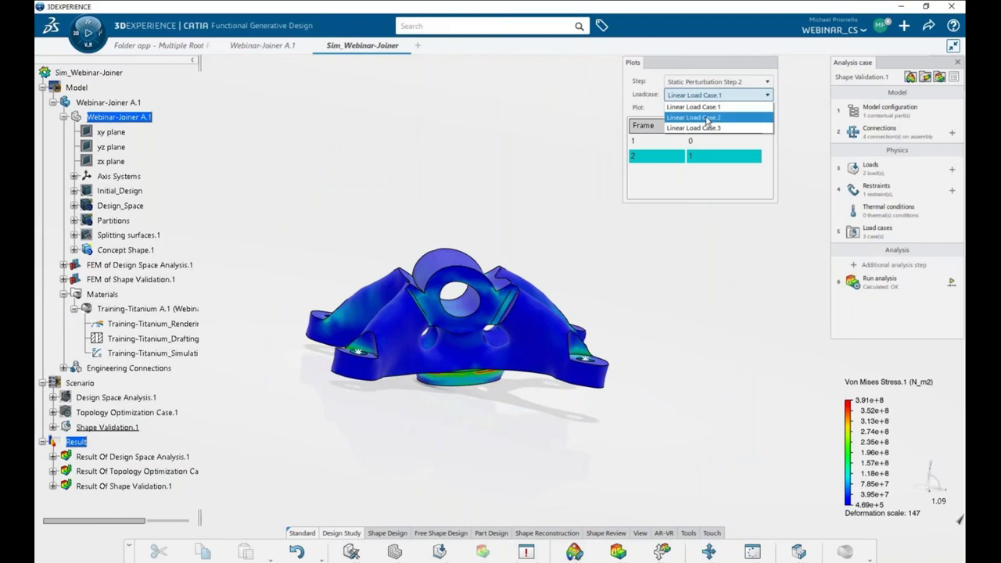
click(705, 117)
click(709, 96)
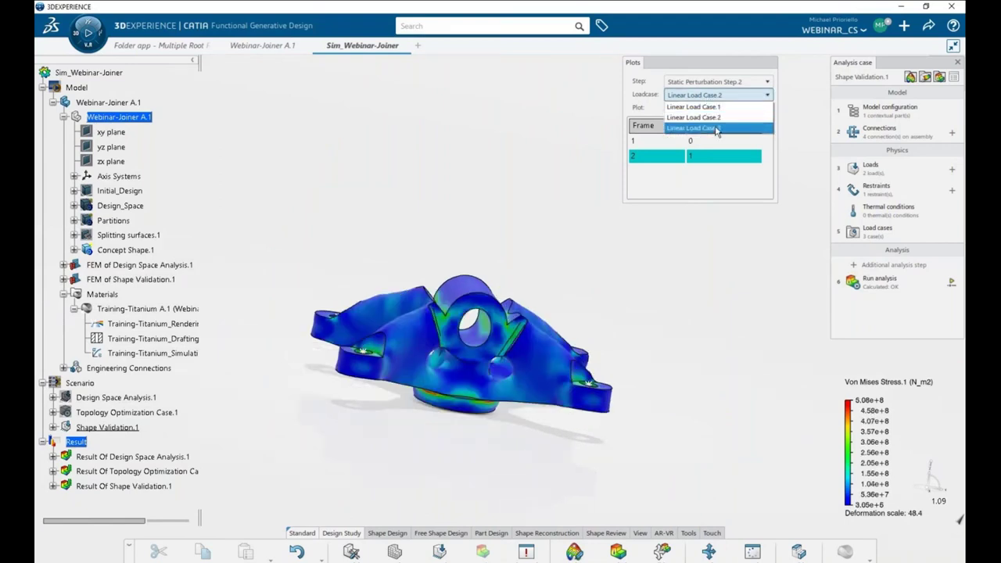
click(692, 127)
mouse_move(522, 325)
middle_down()
mouse_move(509, 266)
mouse_move(512, 336)
middle_up()
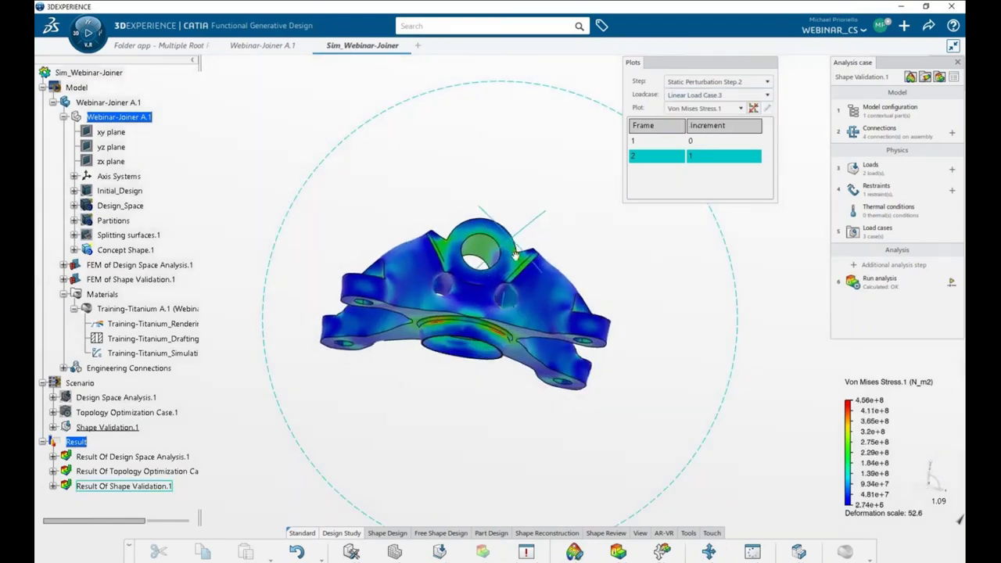
- Keep Von Mises Stress.1 as the plot, then return to the meshed model
click(693, 109)
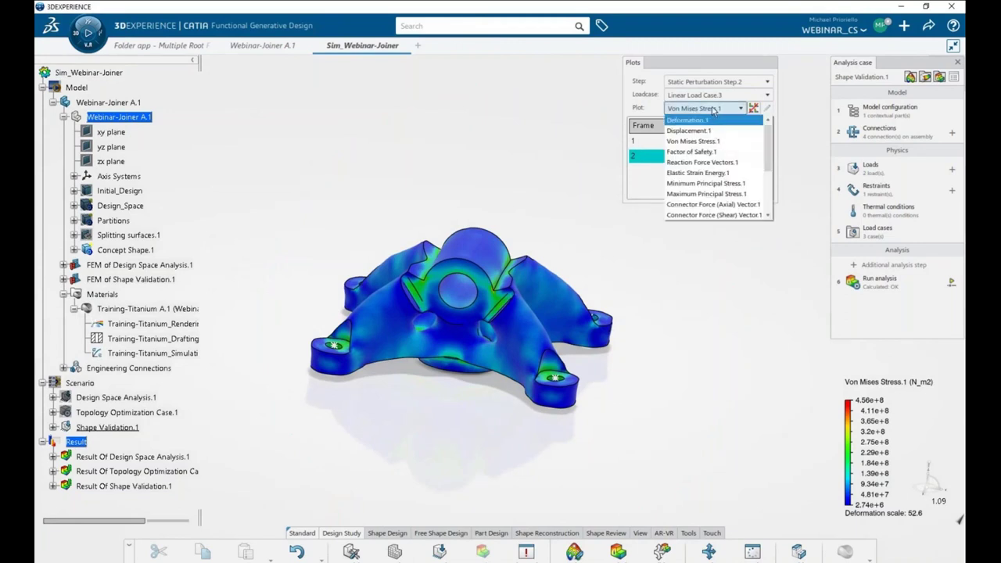
click(713, 111)
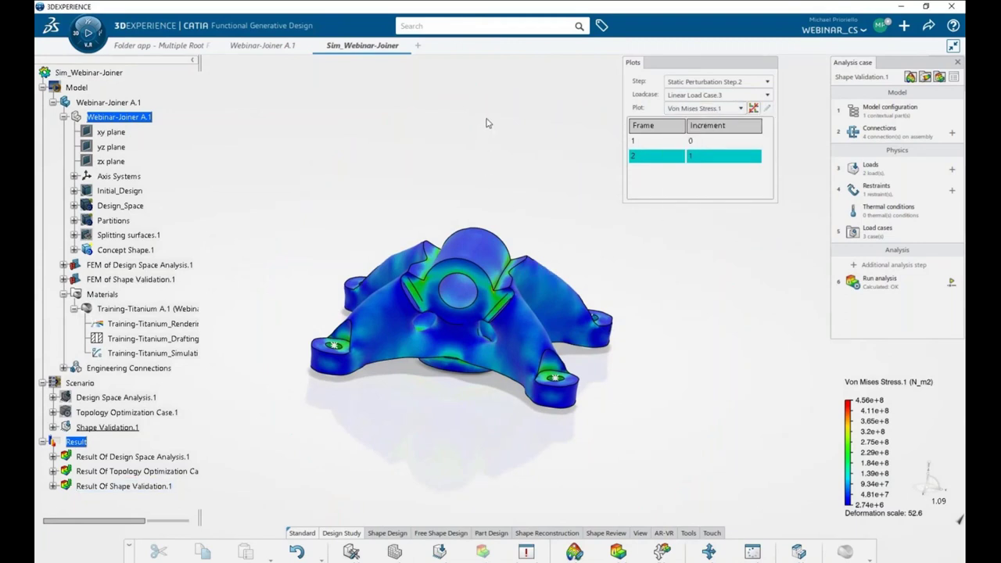
middle_drag(542, 250, 547, 205)
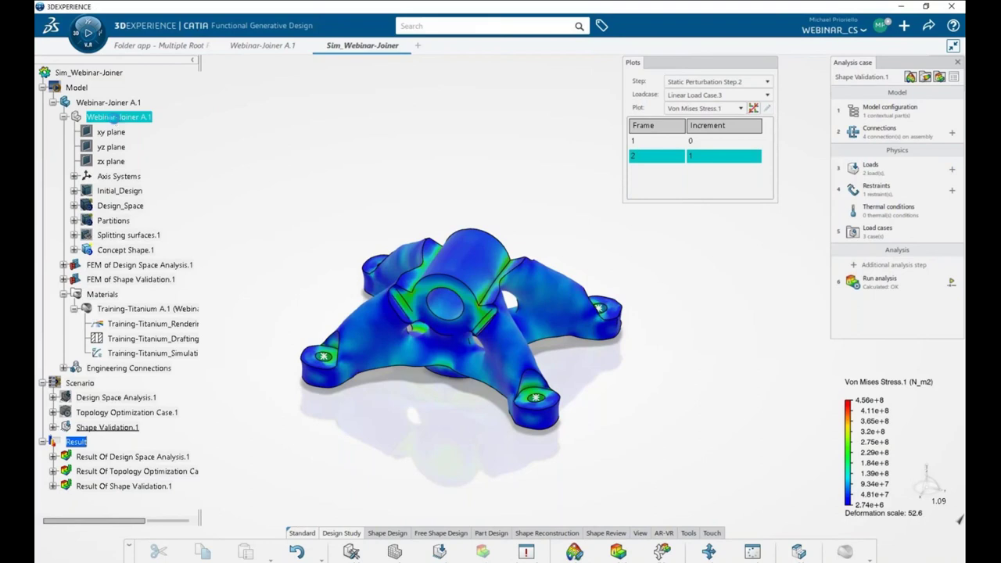
click(114, 116)
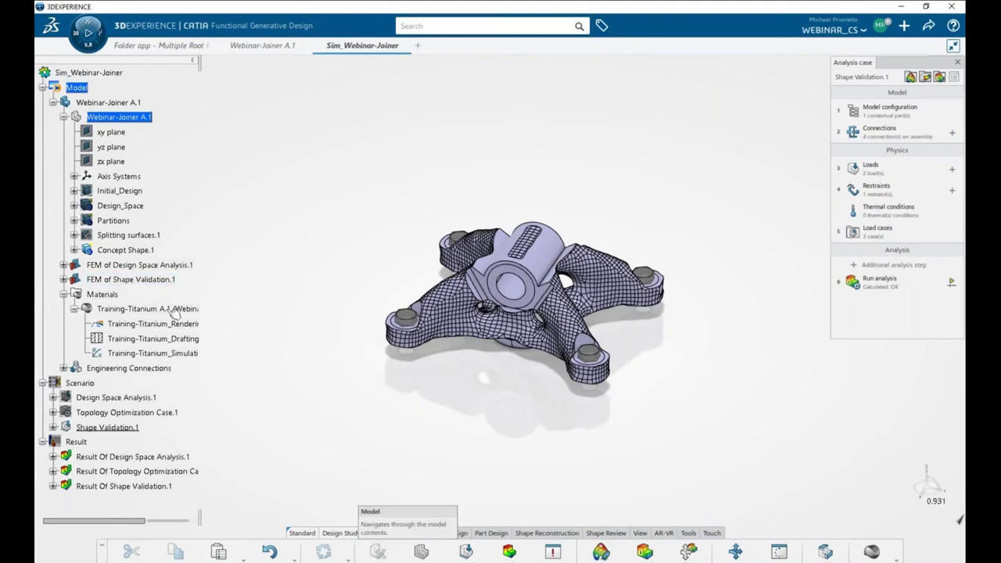
- Collapse Materials, expand Concept Shape.1's operations, and bring up the share/export menu
click(63, 294)
click(74, 249)
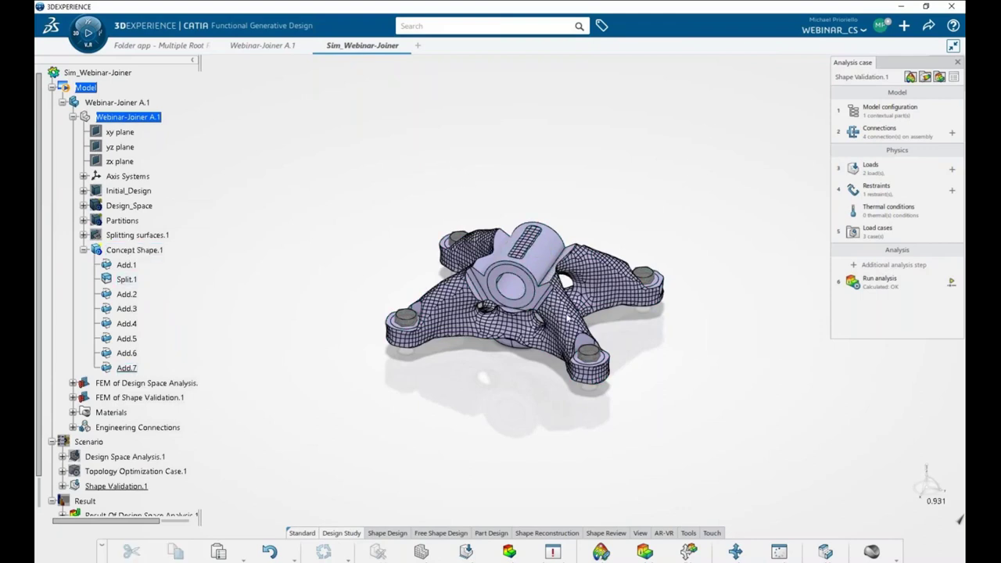
click(930, 28)
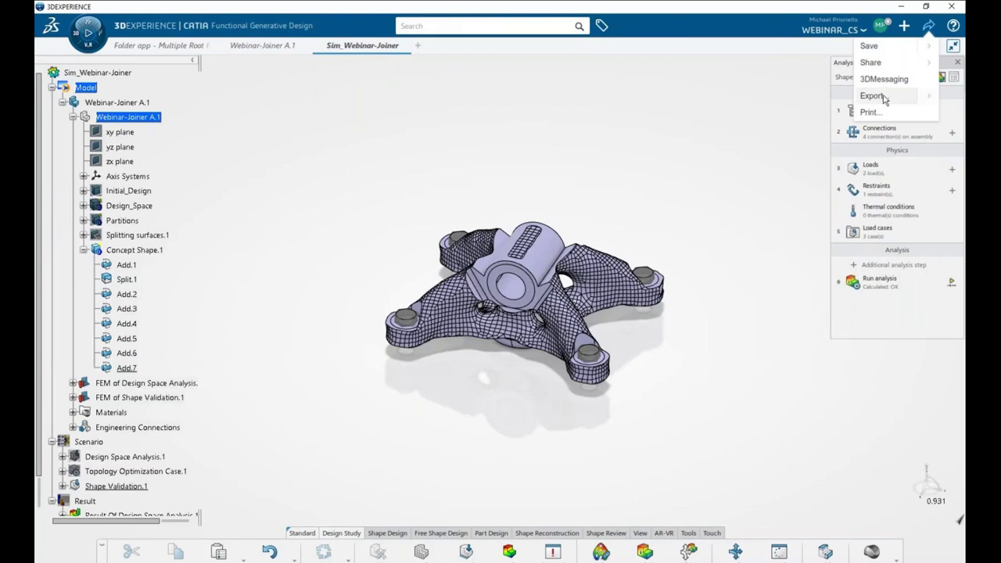